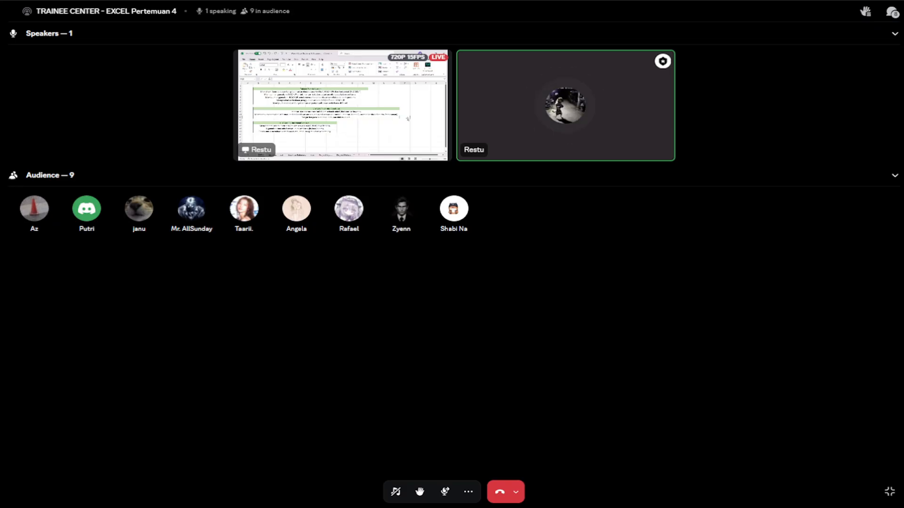
- Enlarge the shared spreadsheet stream in the call and collapse the speakers section
click(342, 105)
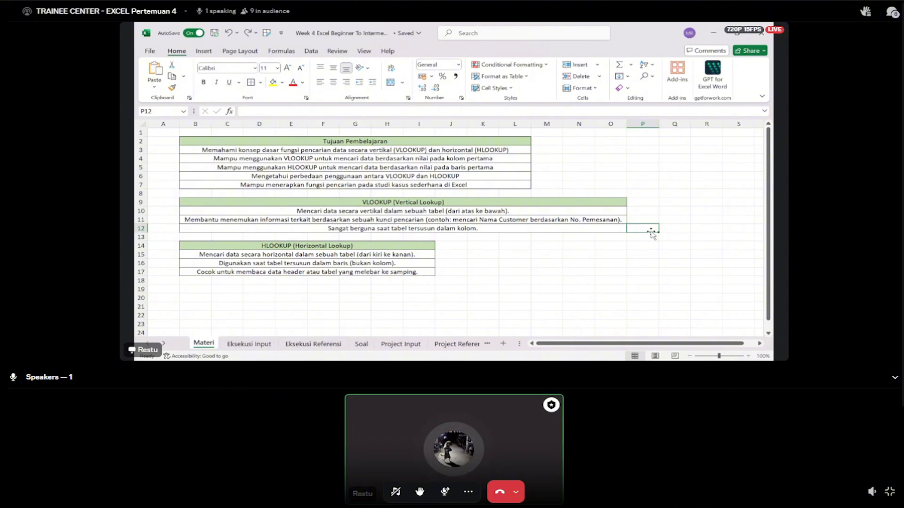
click(894, 378)
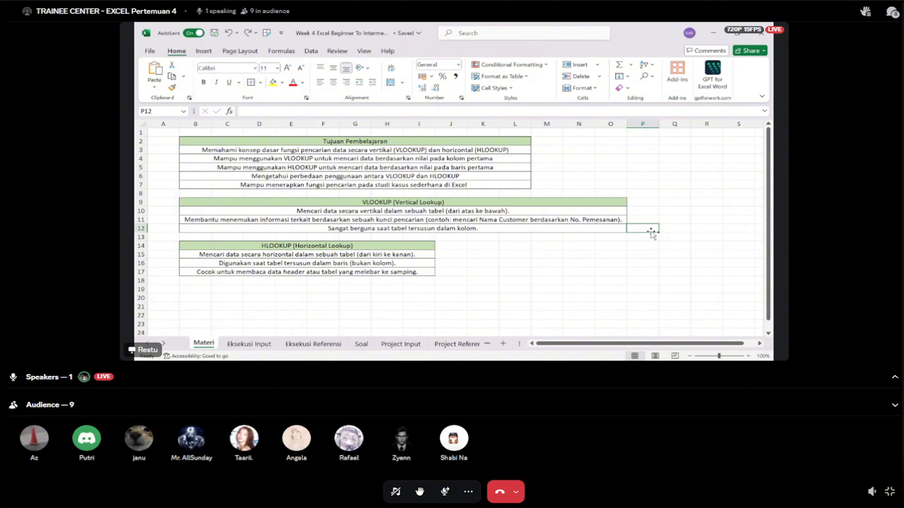
click(894, 378)
click(454, 191)
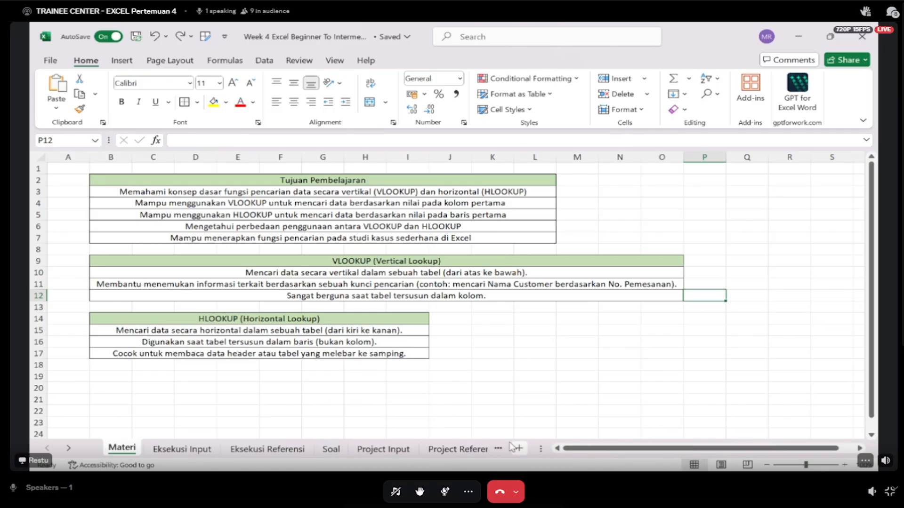
- Look at the Project Referensi sheet and open the Eksekusi Input sheet
click(485, 450)
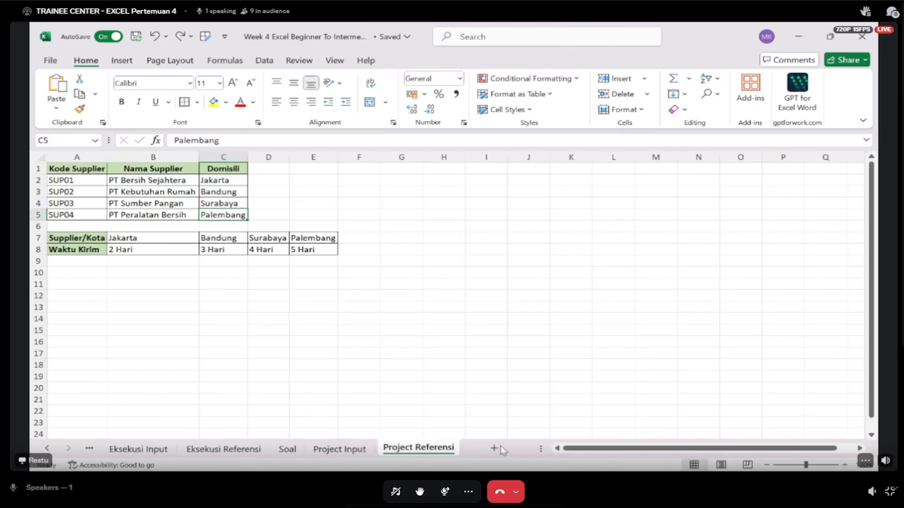
click(89, 449)
click(182, 455)
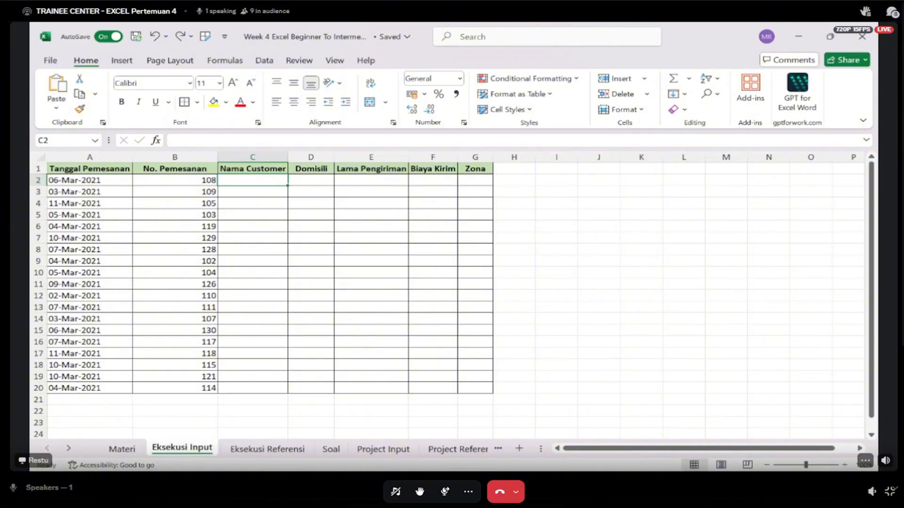
key(alt+Tab)
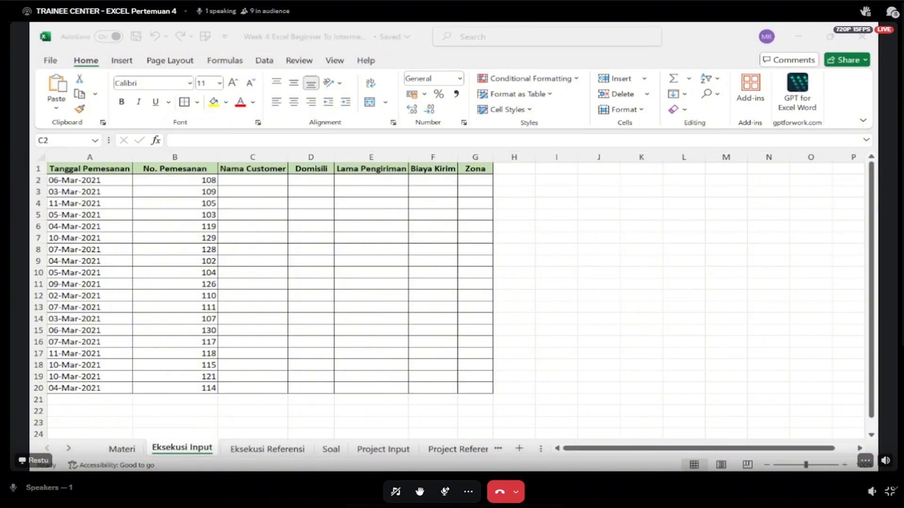
key(alt+Tab)
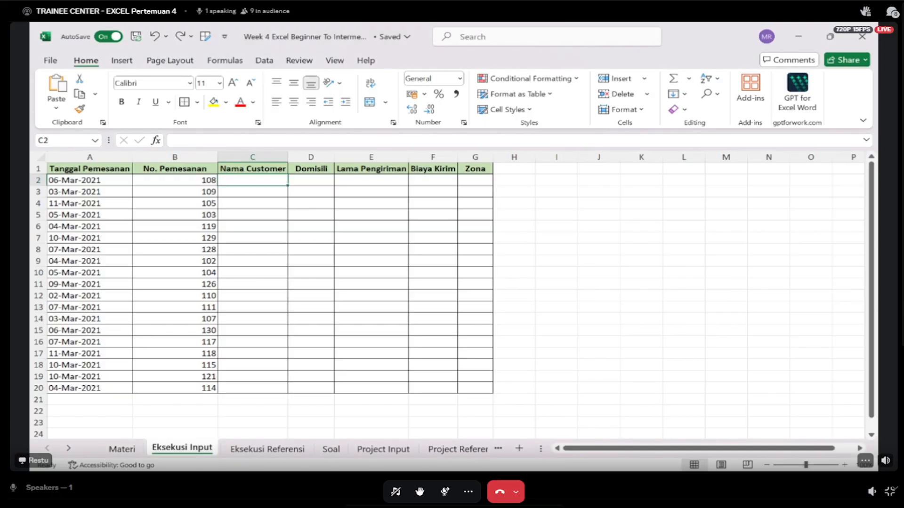
- Review the column headings from Nama Customer through Zona on the Eksekusi Input sheet and return to cell C2
key(Up)
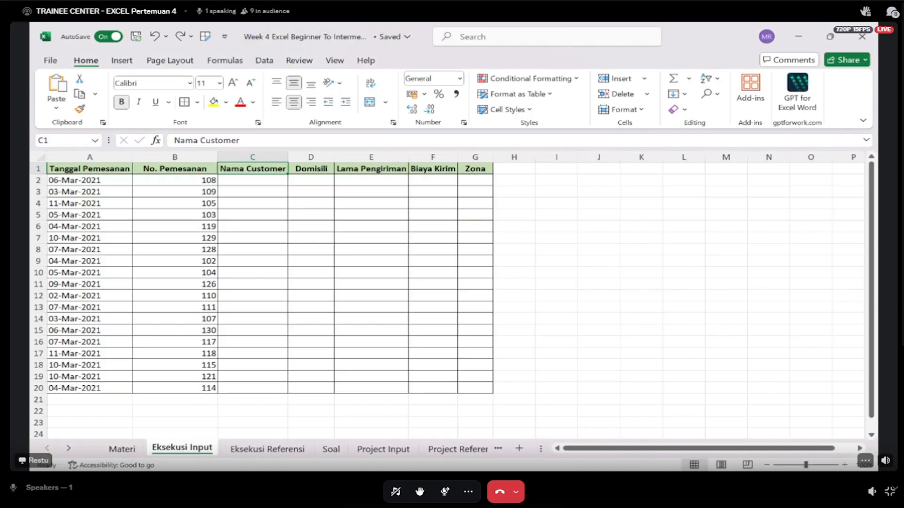
key(Right)
key(Right)
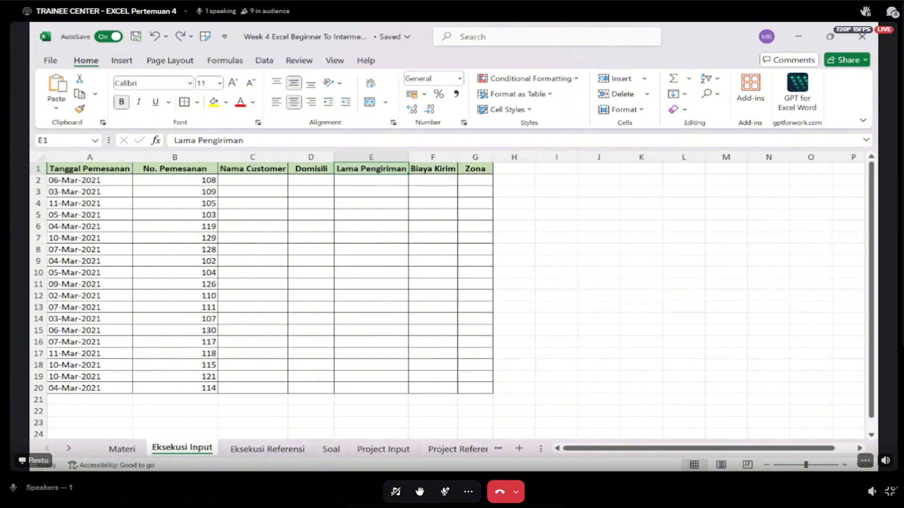
key(Right)
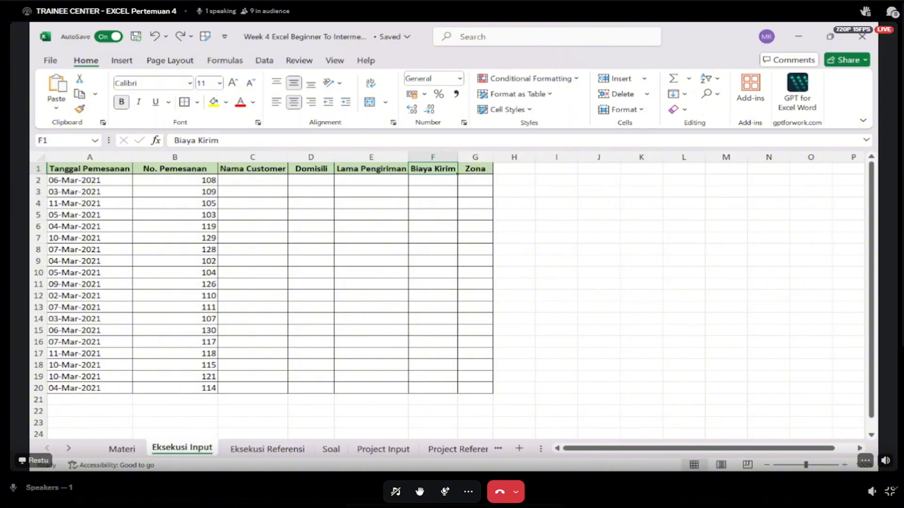
key(Right)
key(Down)
key(Left)
key(Left)
key(Left)
key(Left)
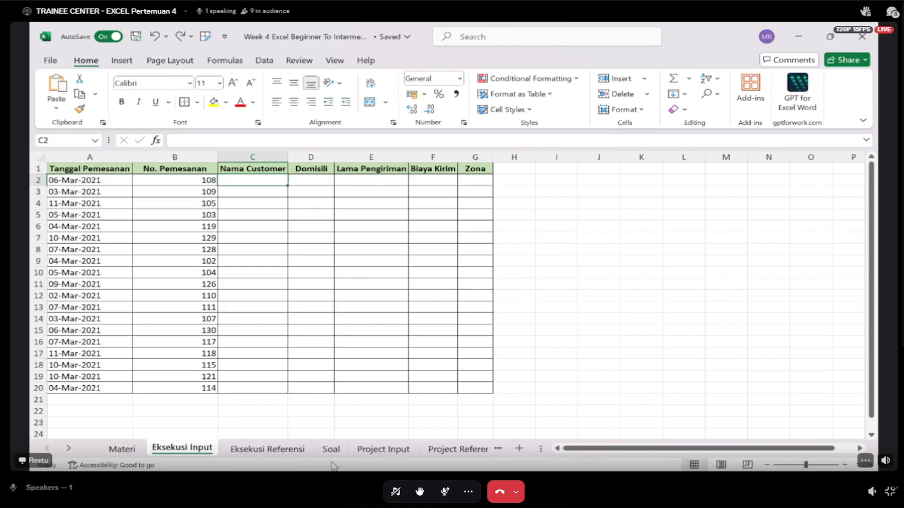
- Compare the No. Pemesanan column on Eksekusi Input with the order table at the start of Eksekusi Referensi
click(298, 449)
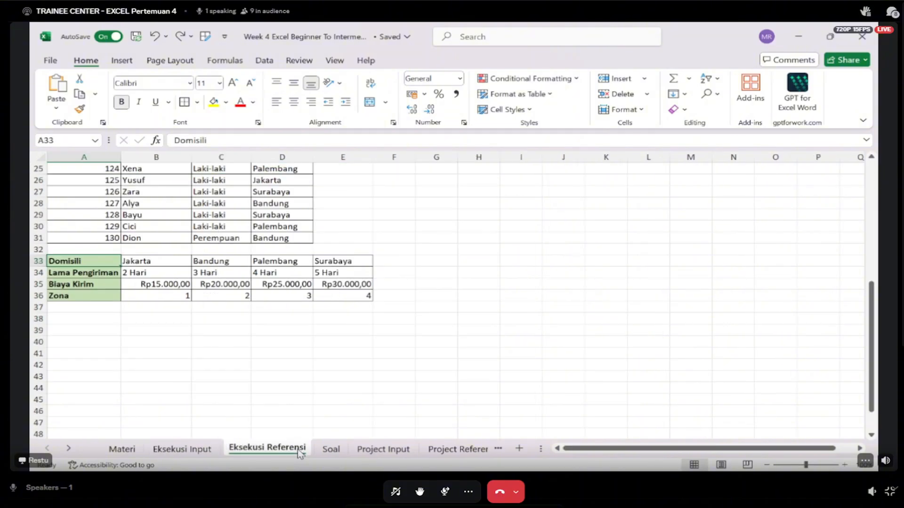
scroll(293, 324, up, 8)
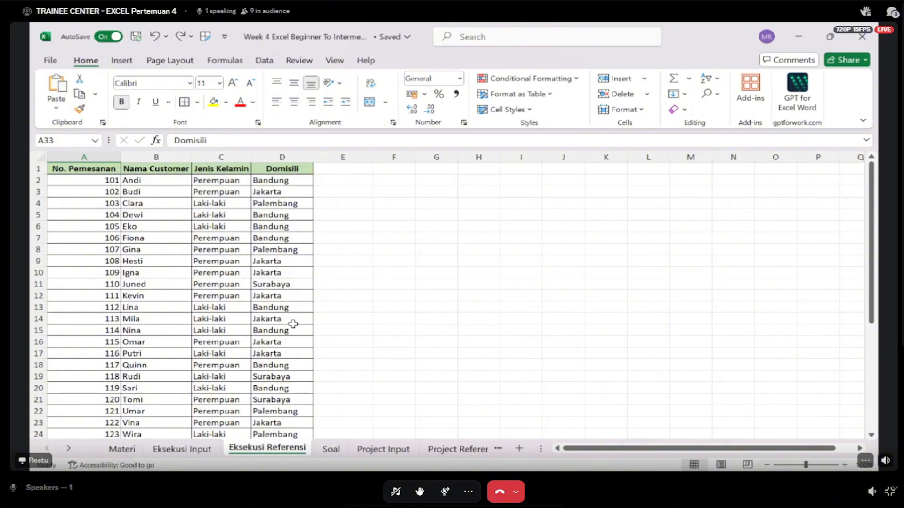
click(108, 179)
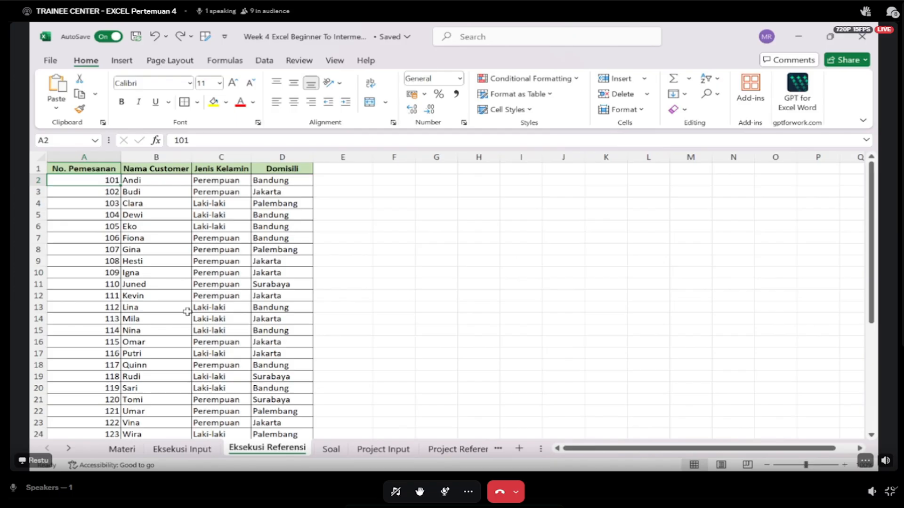
click(168, 451)
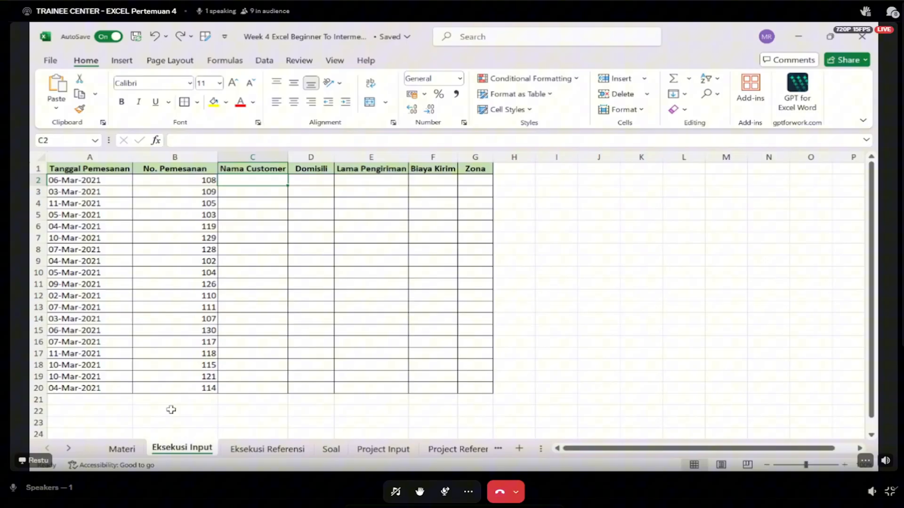
click(177, 189)
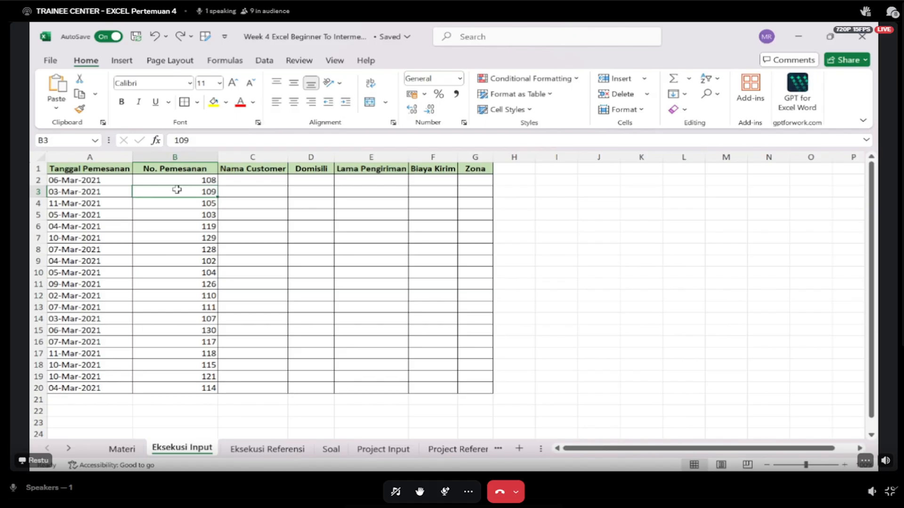
click(277, 451)
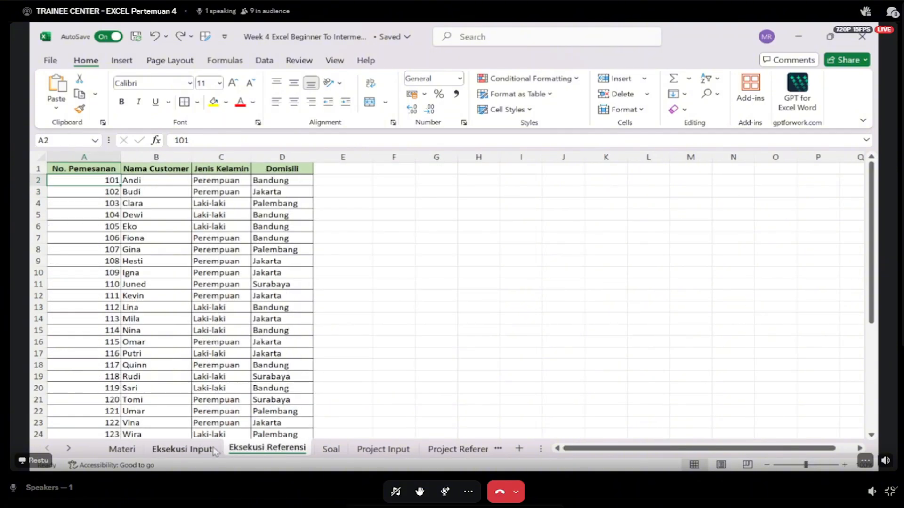
click(214, 450)
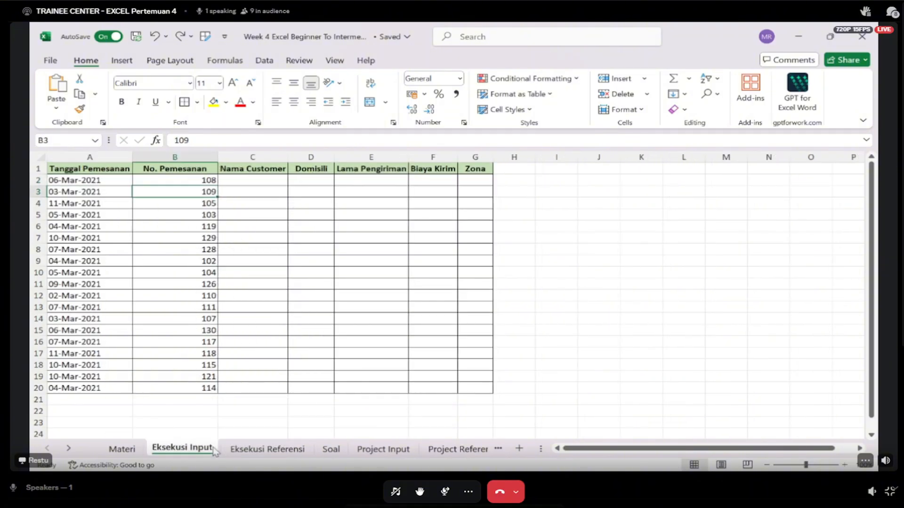
click(239, 450)
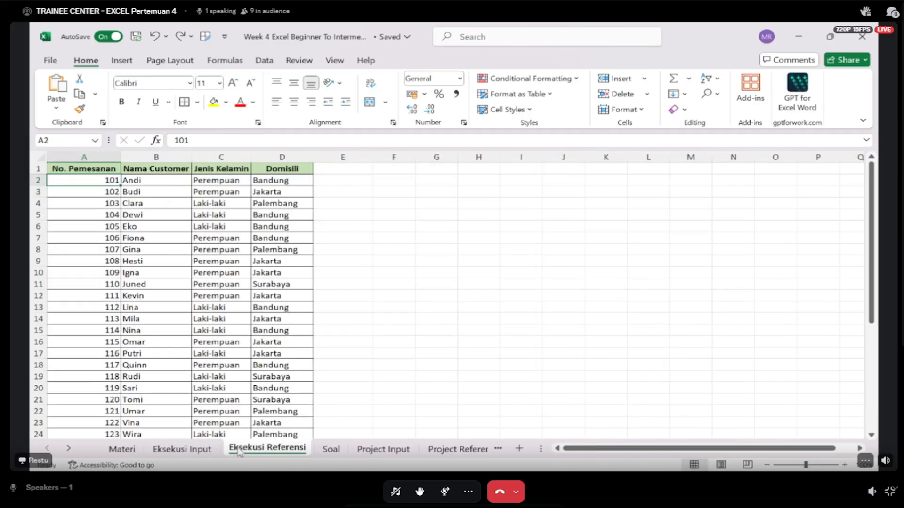
click(203, 451)
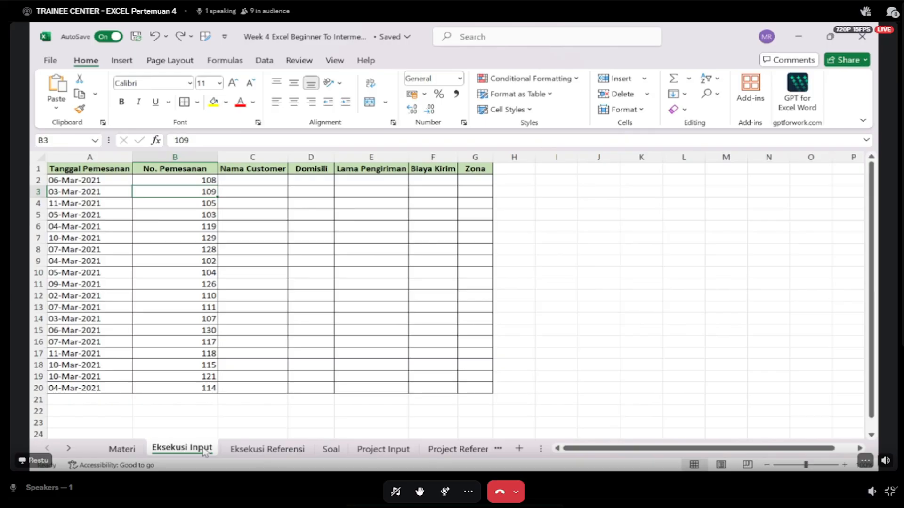
click(246, 180)
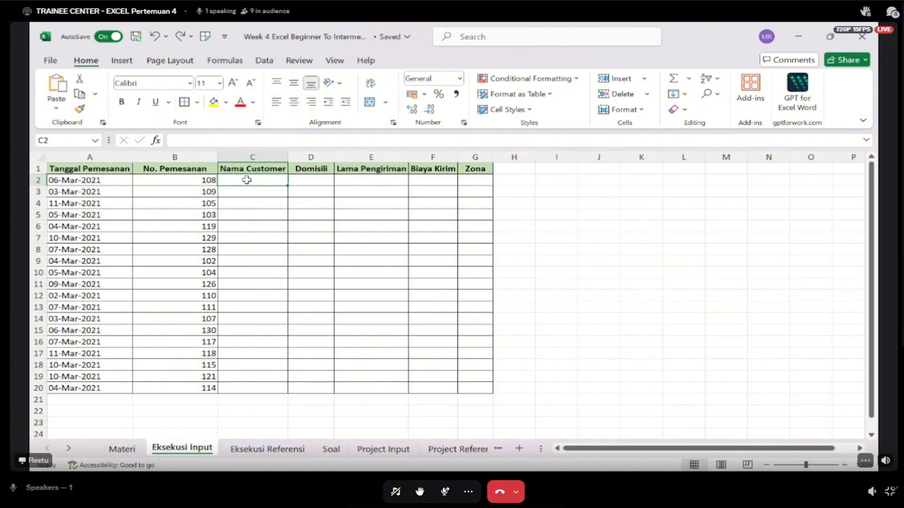
- Compare the vertical Nama Customer column with the horizontal Domisili row in the two lookup tables on Eksekusi Referensi
click(267, 450)
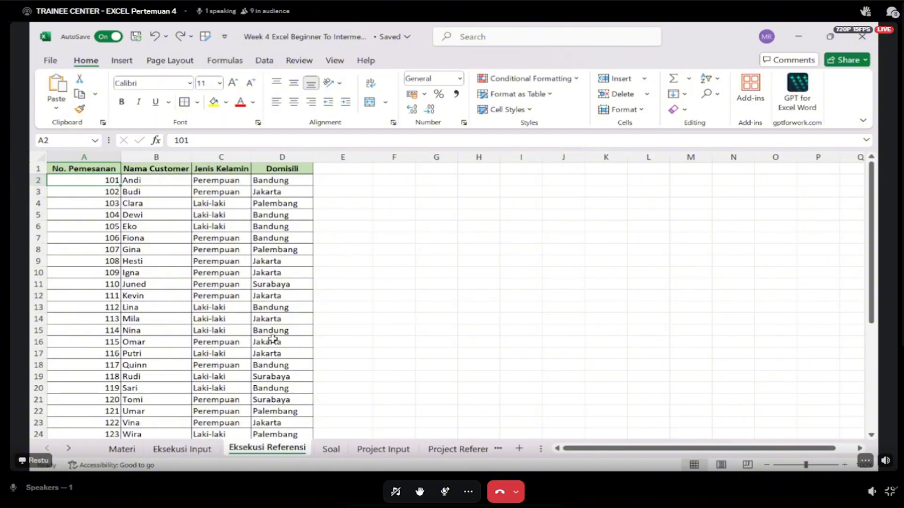
drag(164, 182, 144, 401)
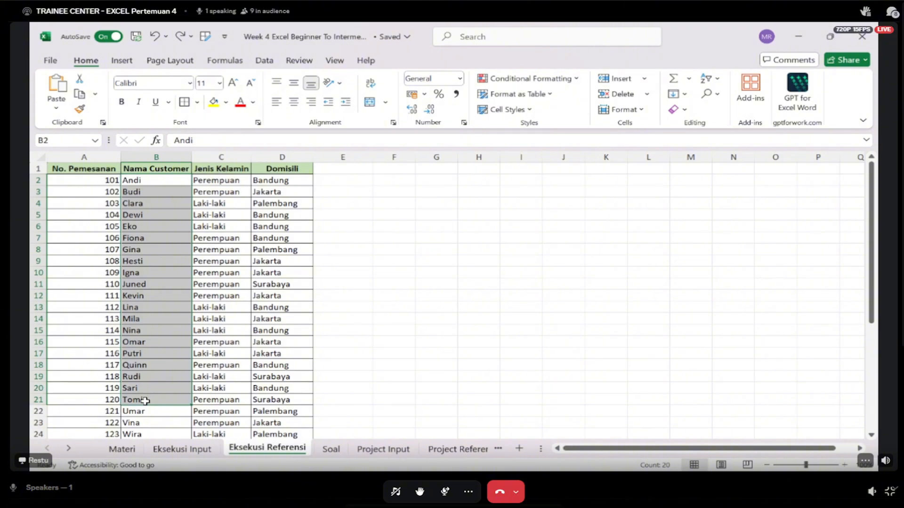
scroll(145, 401, down, 6)
click(175, 329)
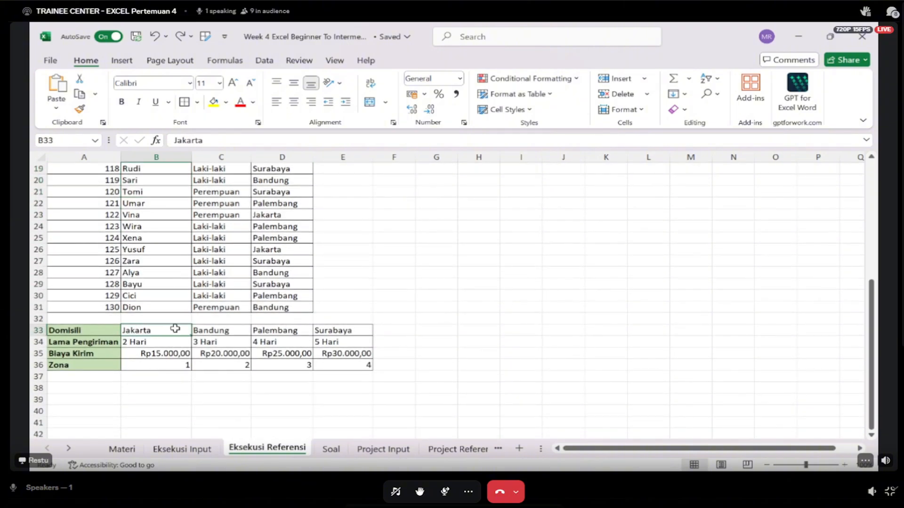
drag(175, 329, 358, 329)
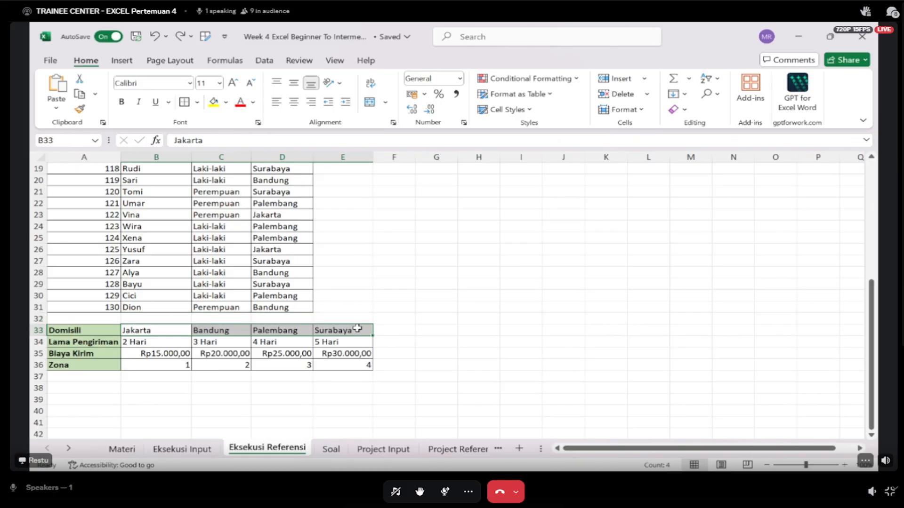
scroll(357, 326, up, 6)
click(159, 180)
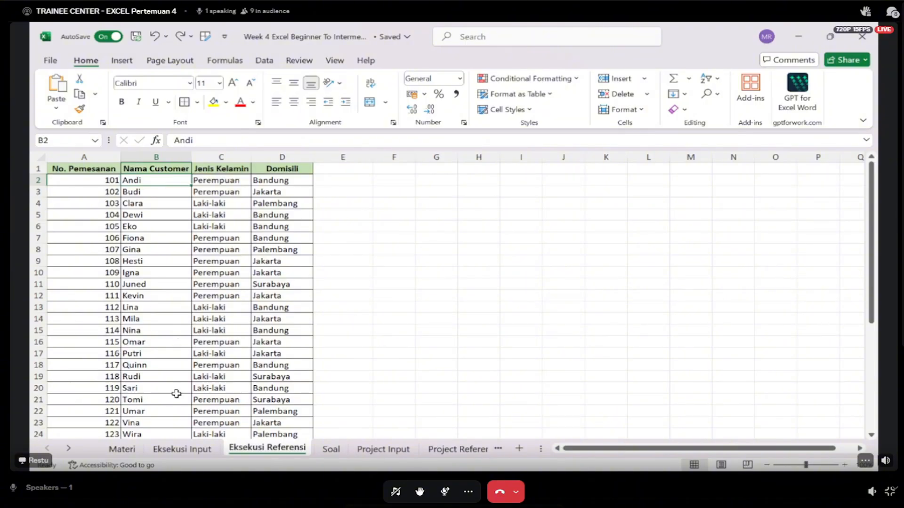
click(183, 449)
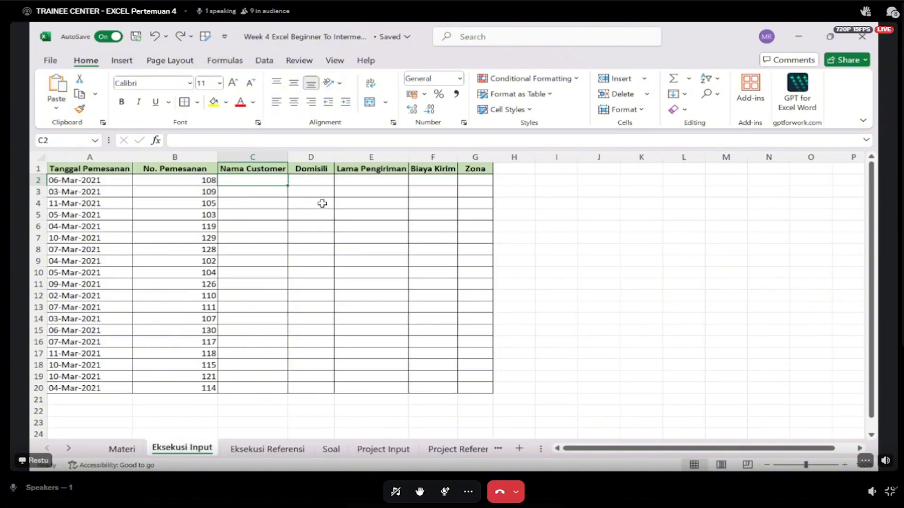
text(=)
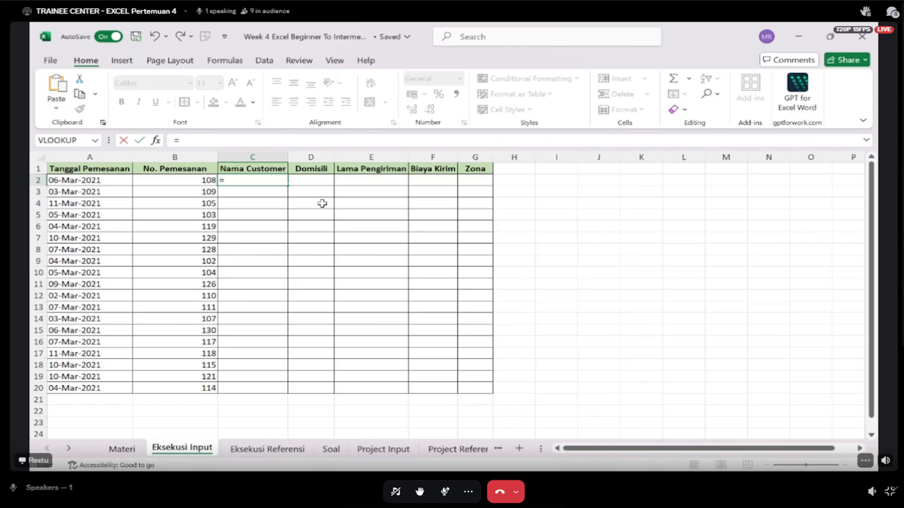
text(VLOOKUP()
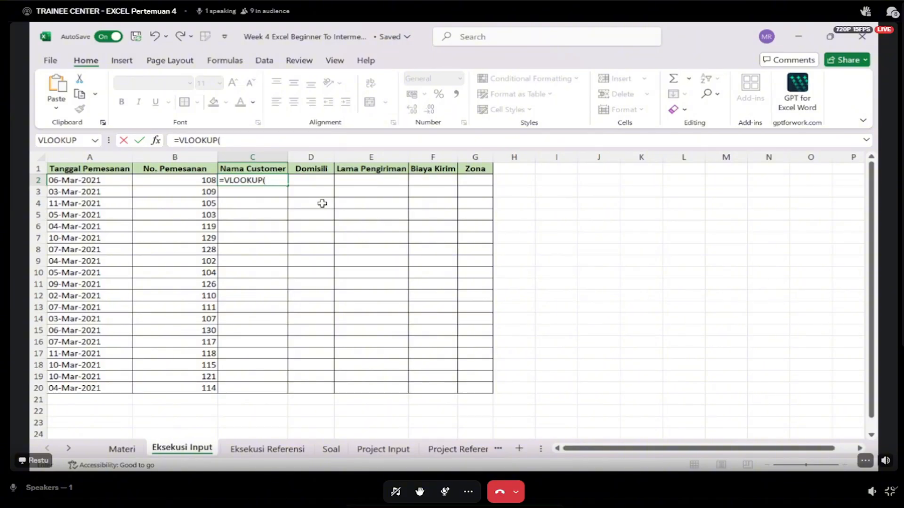
click(139, 450)
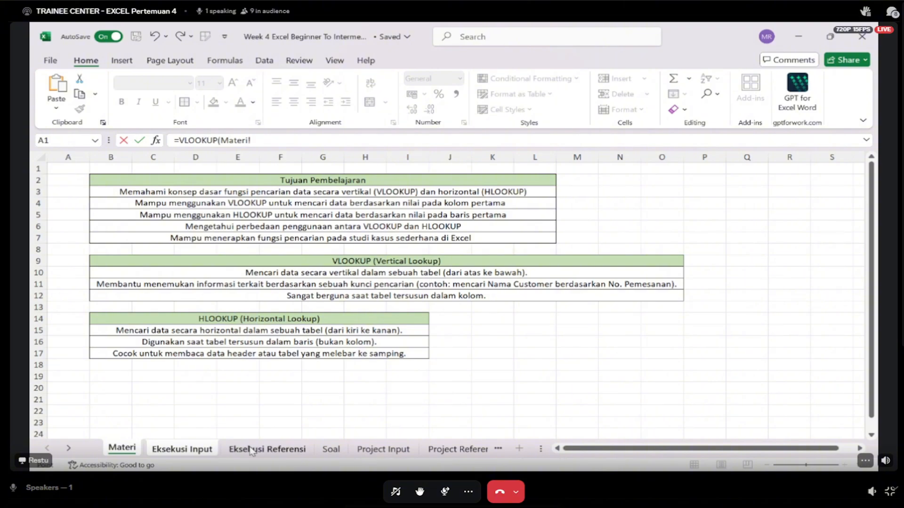
click(183, 450)
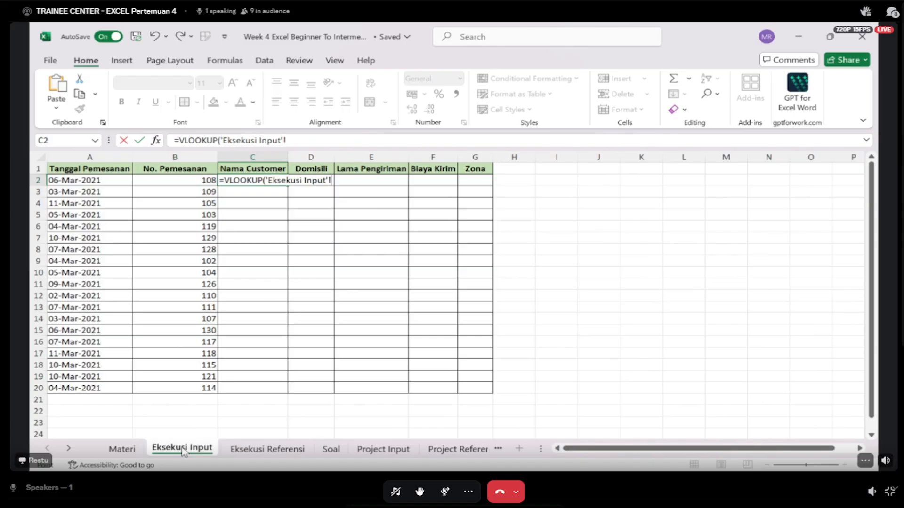
key(BackSpace)
key(BackSpace)
key(BackSpace)
key(BackSpace)
key(BackSpace)
key(BackSpace)
key(BackSpace)
key(BackSpace)
key(BackSpace)
key(BackSpace)
key(BackSpace)
key(BackSpace)
key(BackSpace)
key(BackSpace)
key(BackSpace)
key(BackSpace)
key(BackSpace)
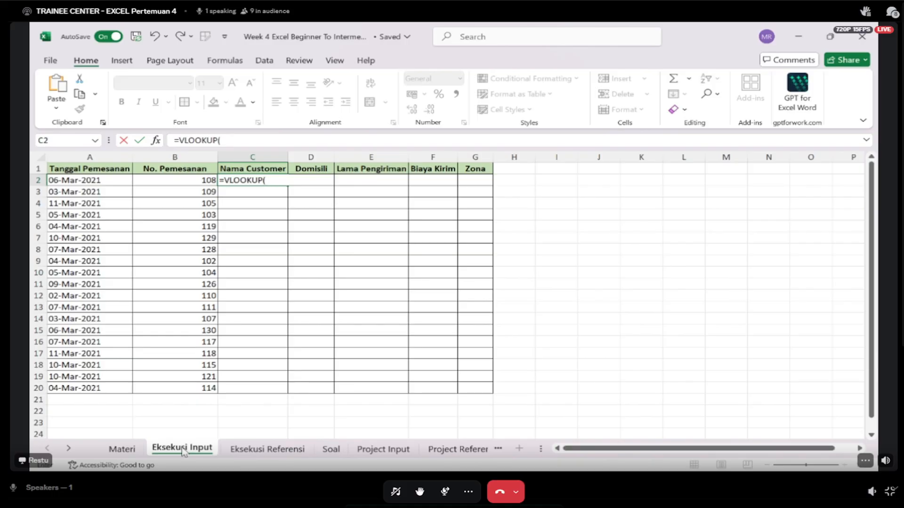
key(BackSpace)
key(BackSpace)
key(Escape)
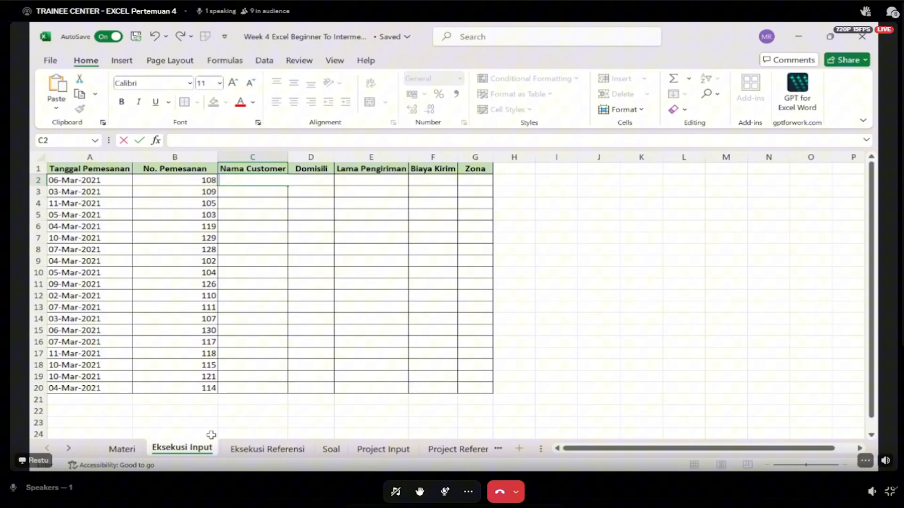
- Examine the No. Pemesanan key column of the order table on the Eksekusi Referensi sheet
click(273, 317)
click(268, 449)
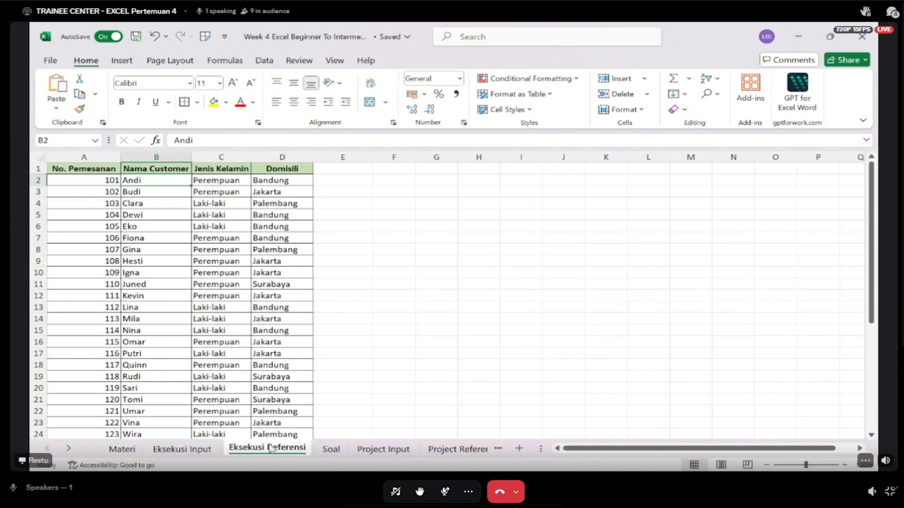
click(99, 192)
shift+click(83, 339)
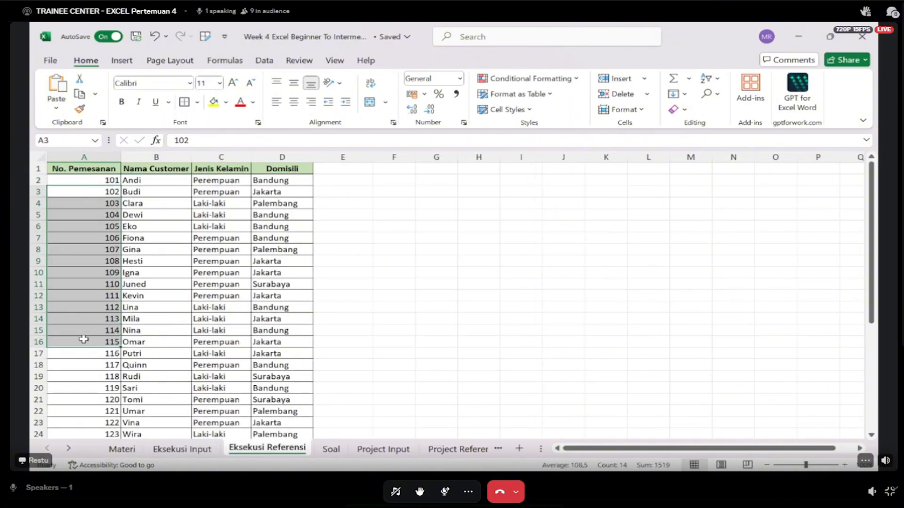
- Start a VLOOKUP formula in cell C2 of the Eksekusi Input sheet with the order number in B2 as lookup value
click(182, 449)
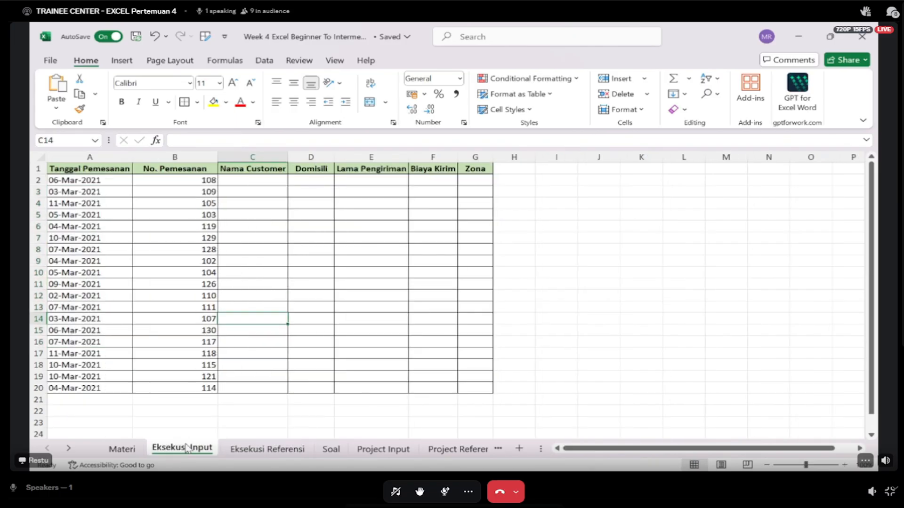
drag(179, 166, 179, 314)
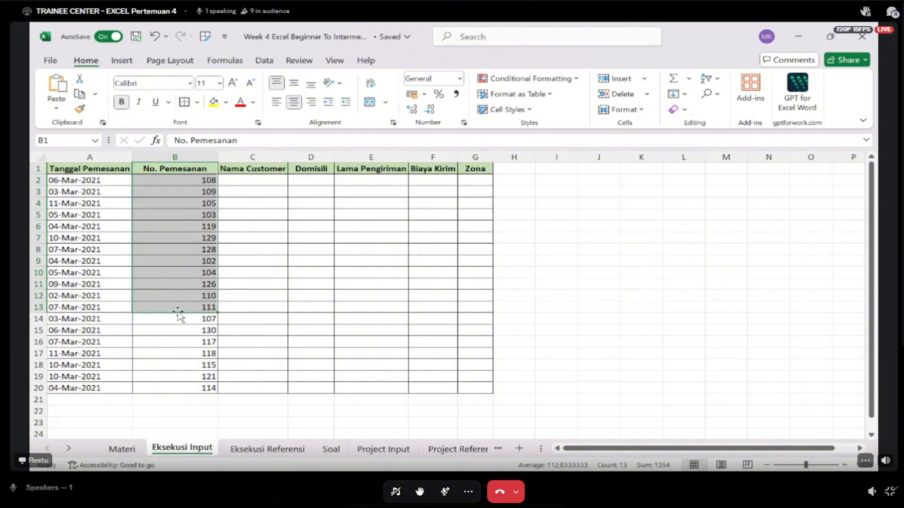
click(254, 180)
text(=v)
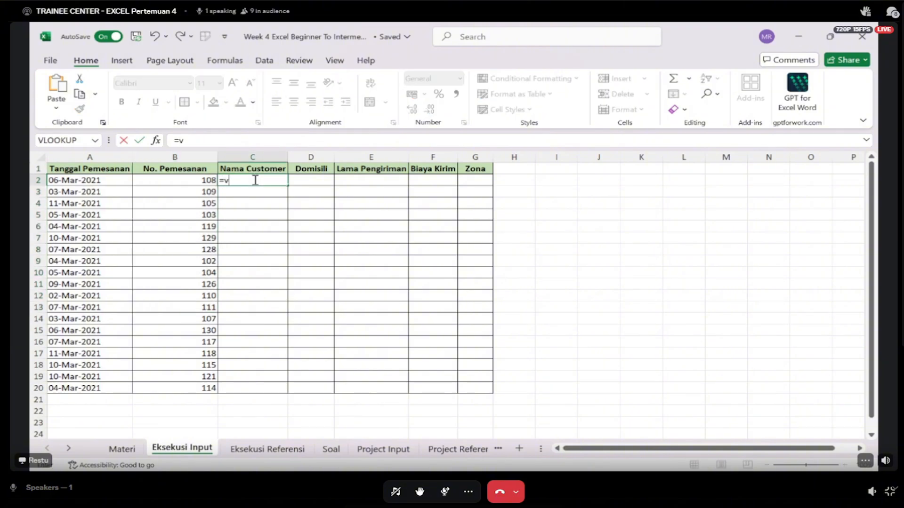
text(lo)
key(Tab)
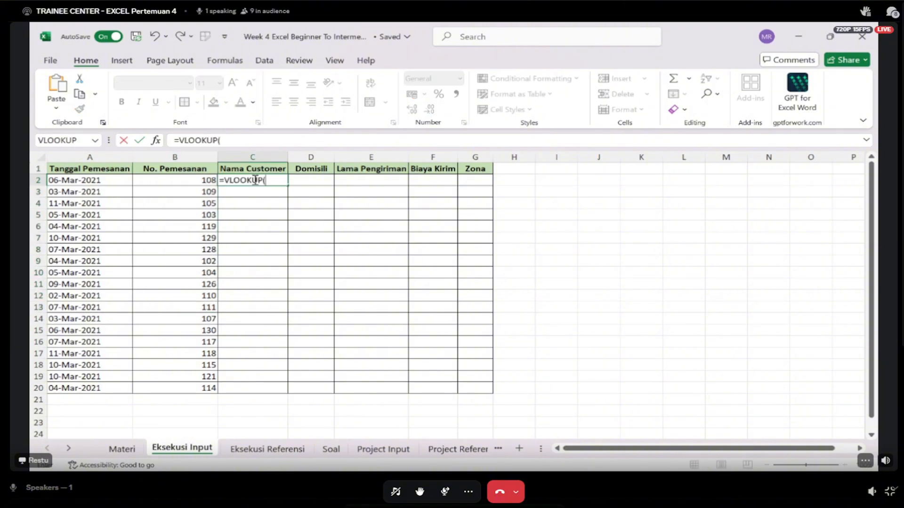
key(Left)
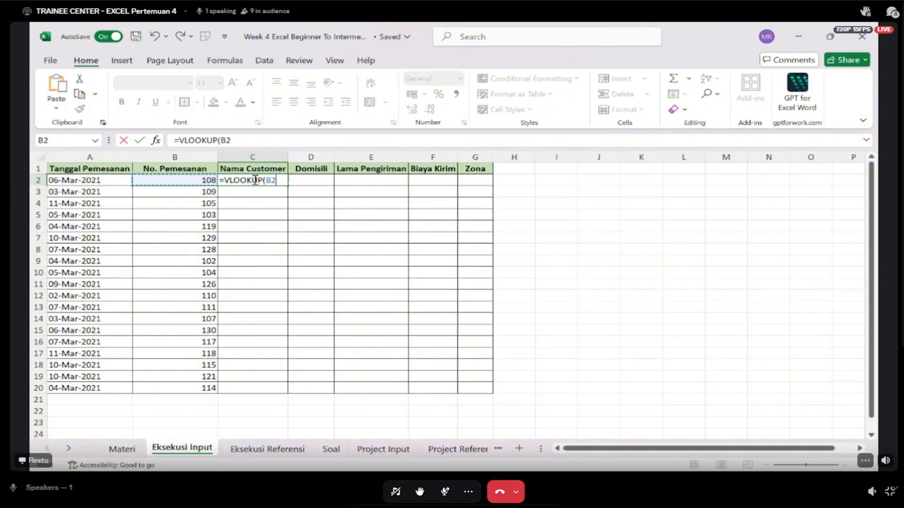
- Set the formula's table array to the order table A1:D31 on Eksekusi Referensi, locked as $A$1:$D$31
text(;)
click(276, 452)
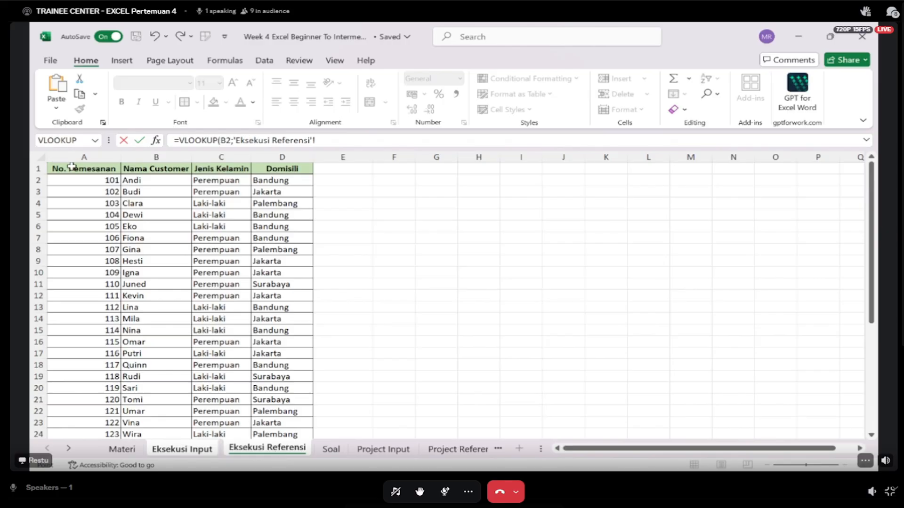
drag(70, 169, 288, 411)
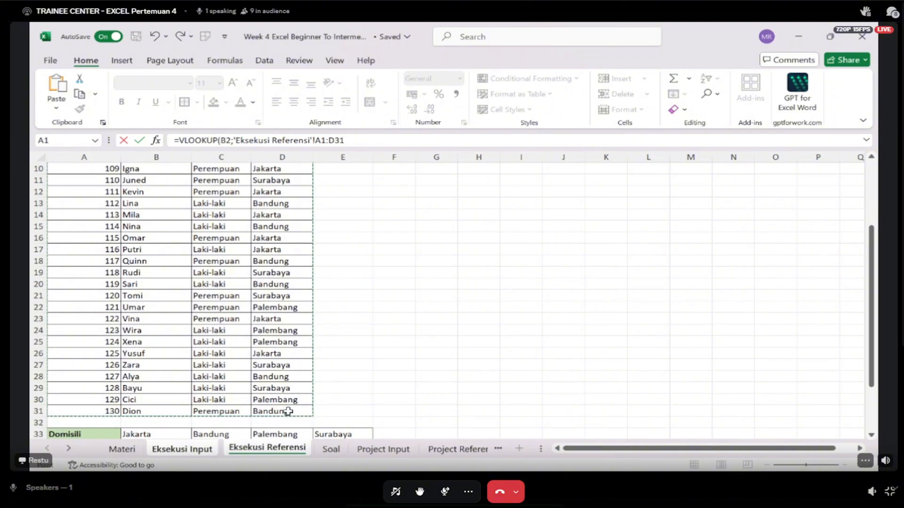
scroll(288, 412, up, 3)
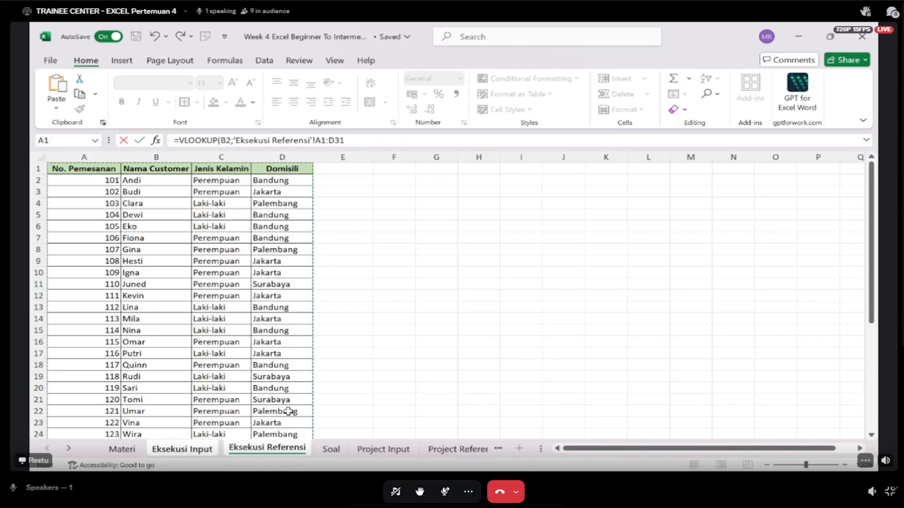
key(F4)
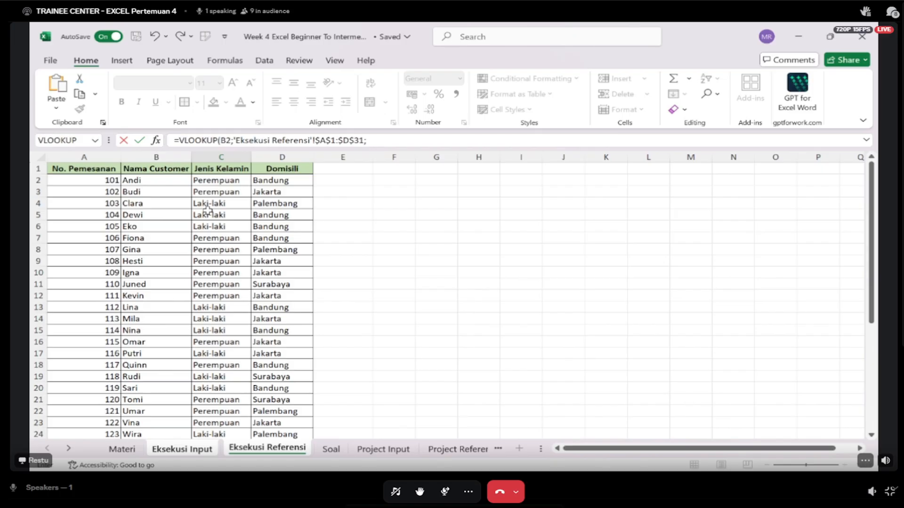
- Complete the Nama Customer VLOOKUP with column index 2 and 0 for an exact match
text(2)
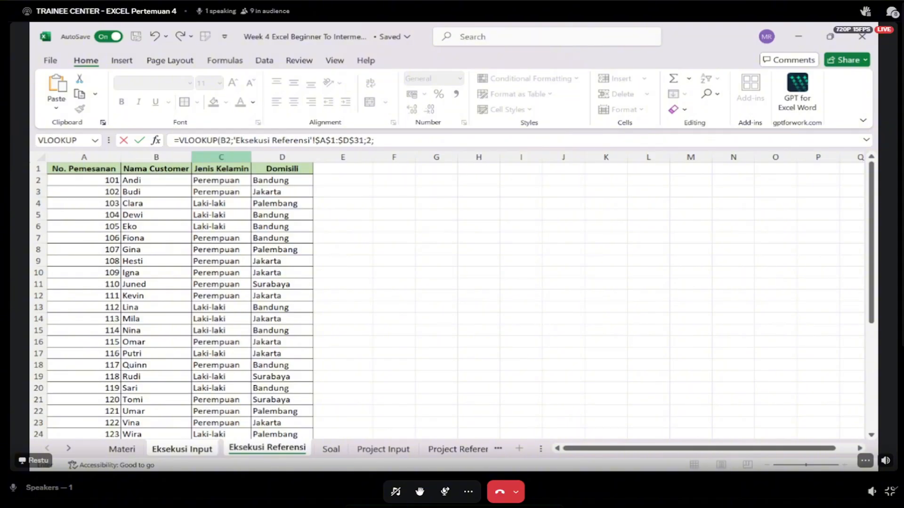
text(0))
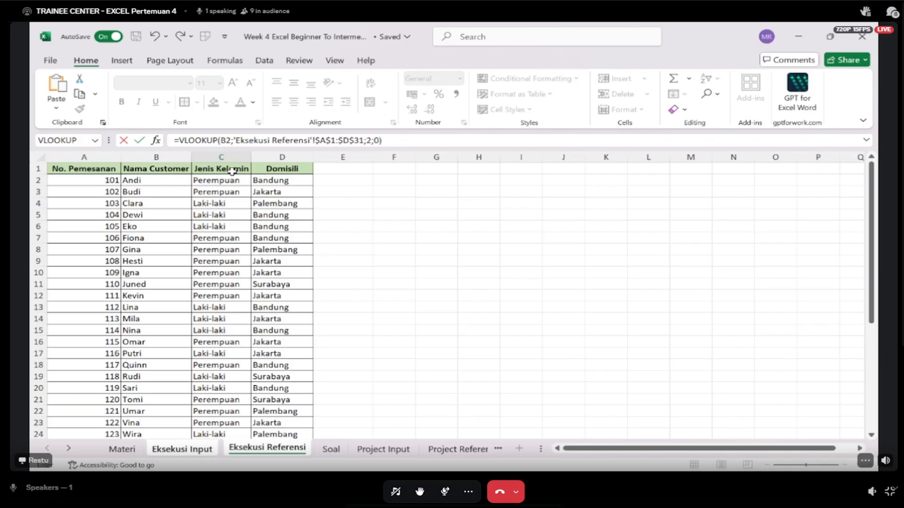
key(Return)
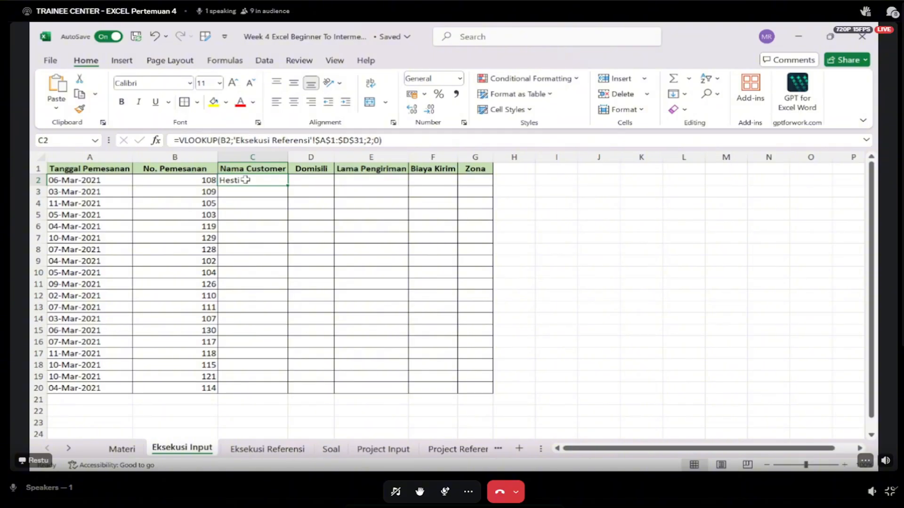
- Check the customer found for order number 108 against its row in the Eksekusi Referensi table
key(Left)
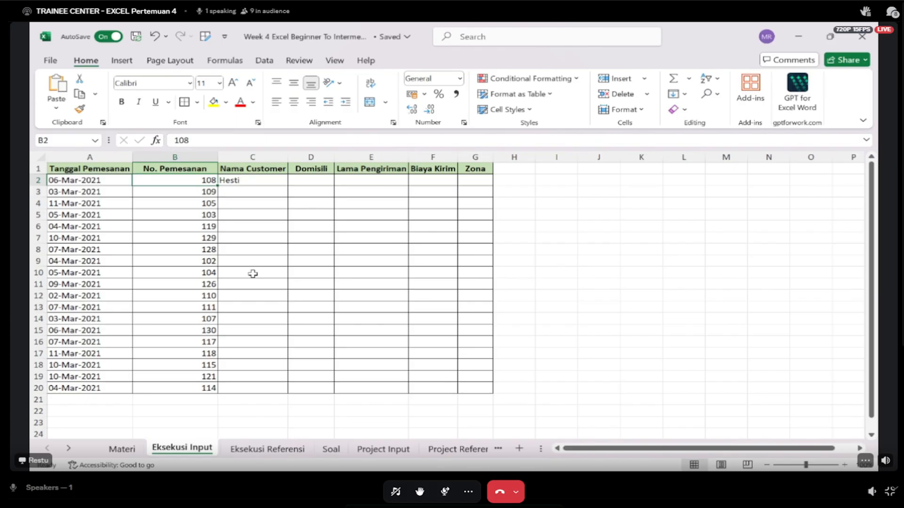
click(258, 449)
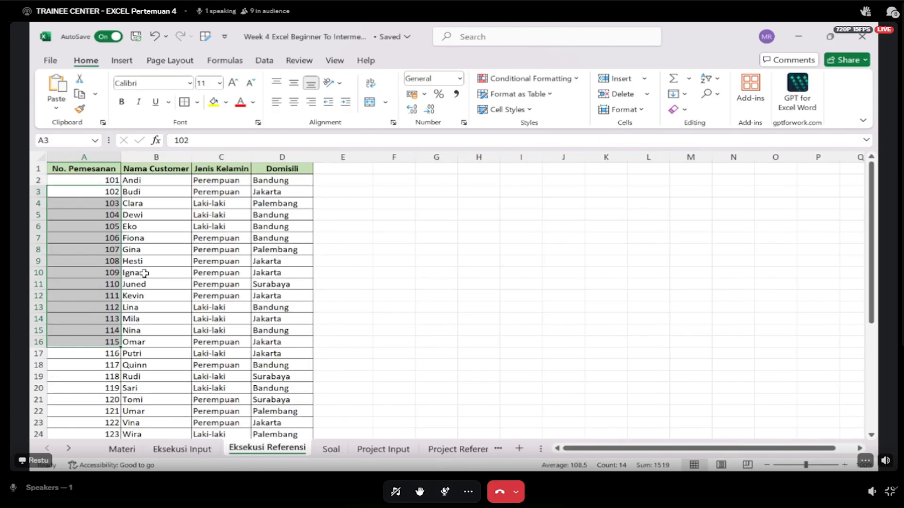
click(114, 261)
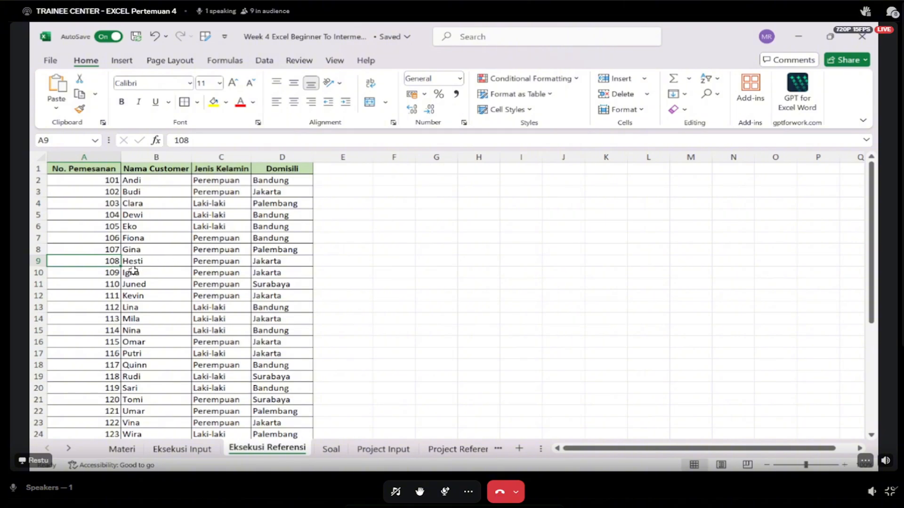
click(143, 262)
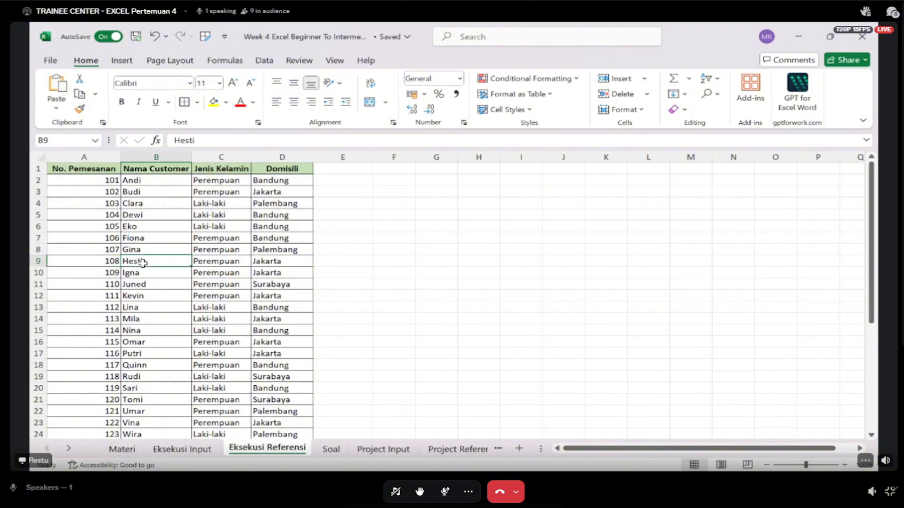
click(184, 450)
- Copy the VLOOKUP formula from C2 down the Nama Customer column to C20
click(261, 180)
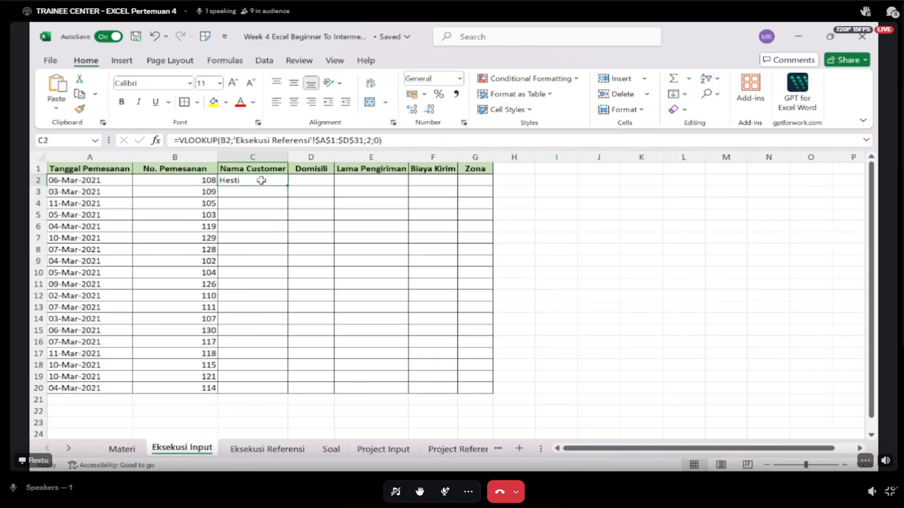
key(Down)
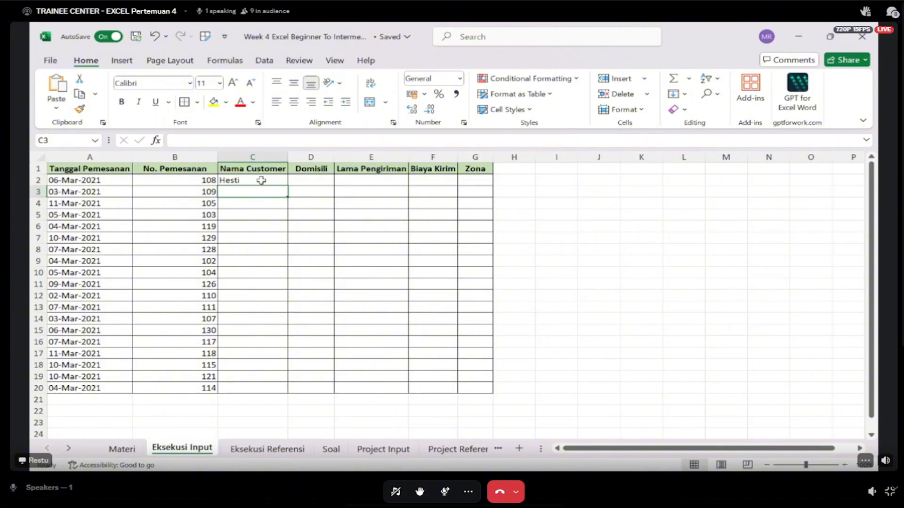
click(261, 181)
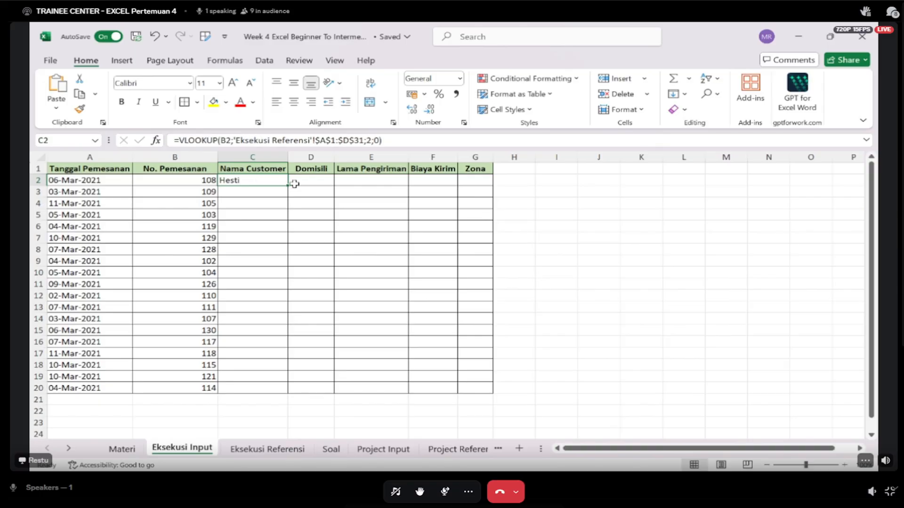
drag(288, 185, 292, 397)
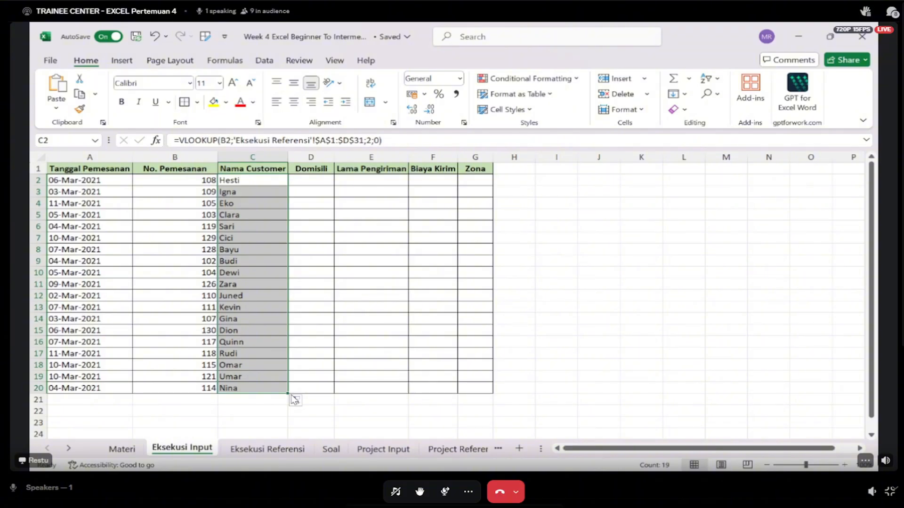
key(alt+Tab)
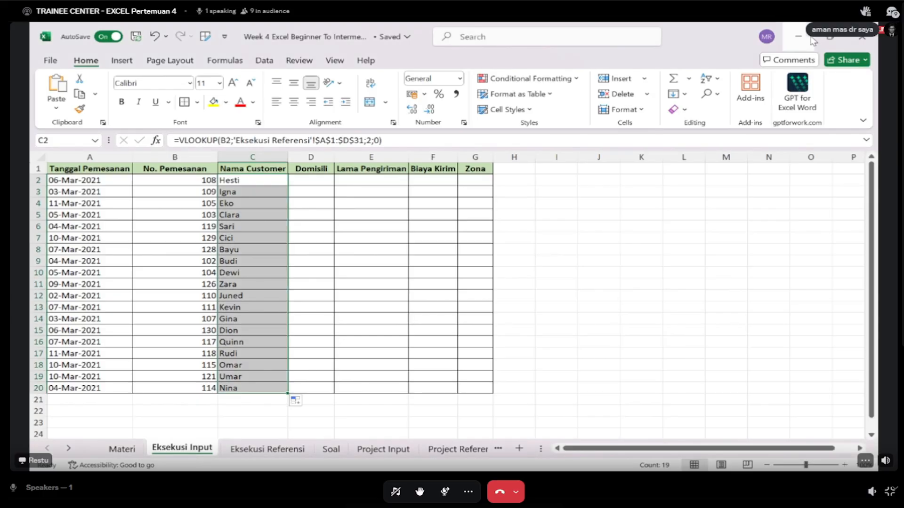
- Locate the Domisili column on Eksekusi Referensi and start a VLOOKUP in D2 of Eksekusi Input with B2 as lookup value
click(308, 181)
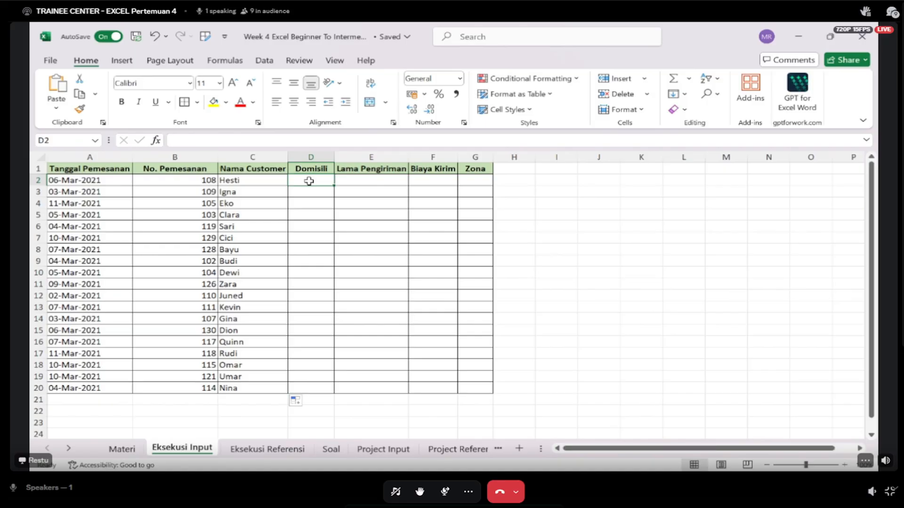
click(281, 453)
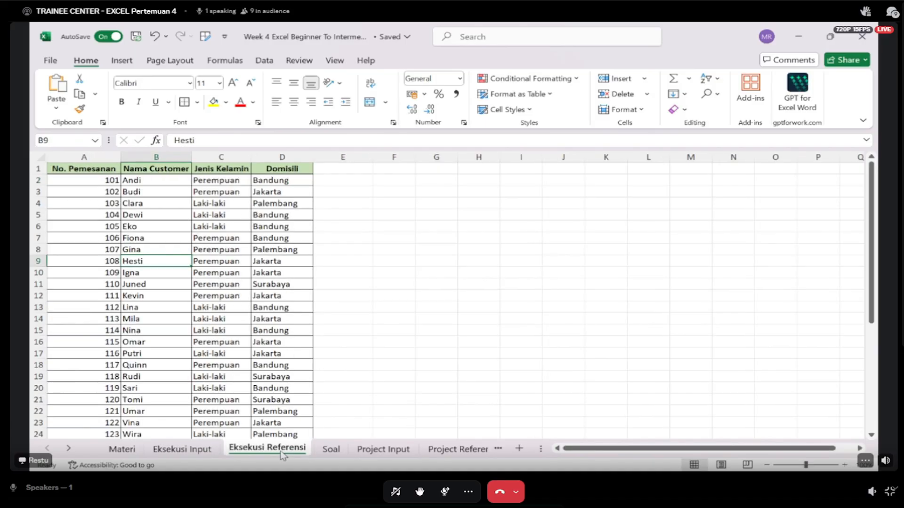
drag(292, 168, 283, 284)
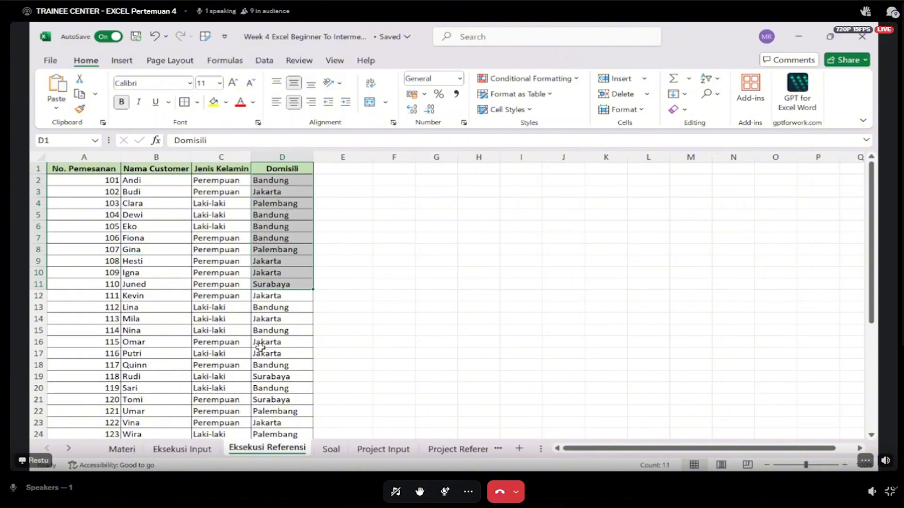
click(193, 453)
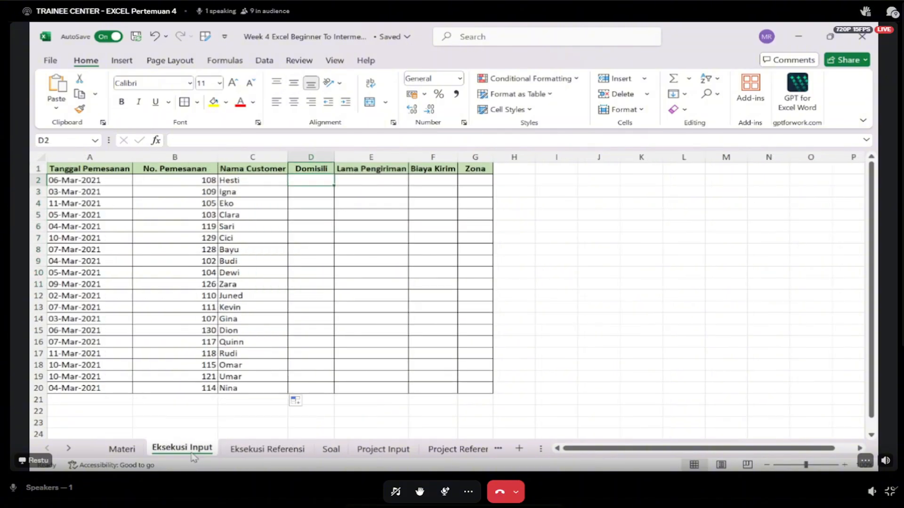
text(=VLOOKUP()
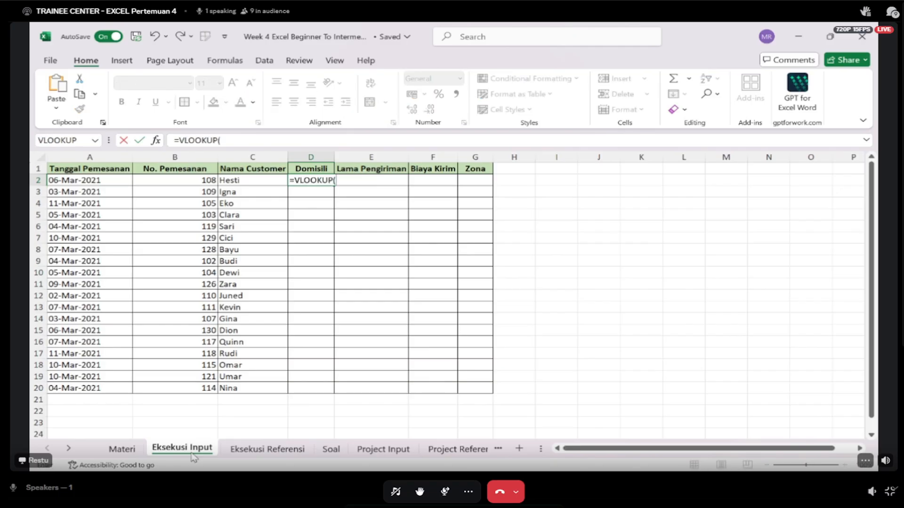
key(Left)
key(Left)
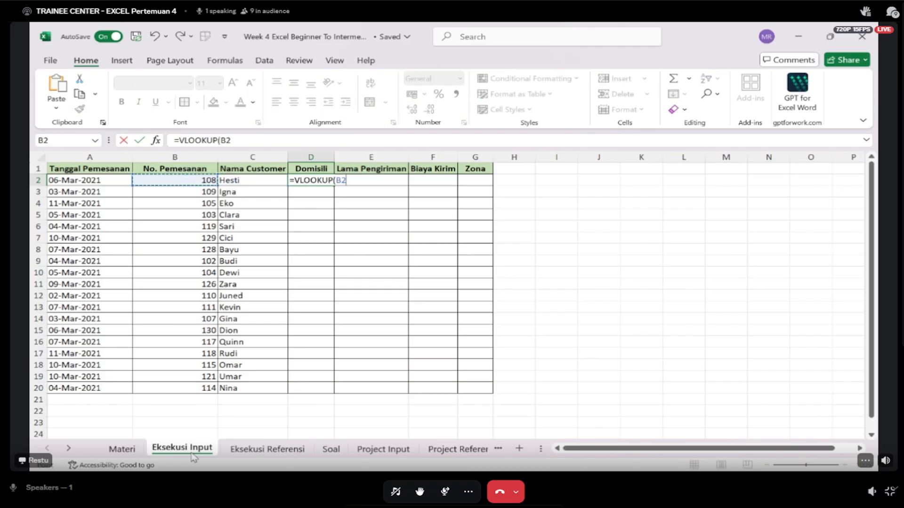
- Set the Domisili formula's table array to A1:D31 on Eksekusi Referensi, locked as $A$1:$D$31
text(;)
click(247, 451)
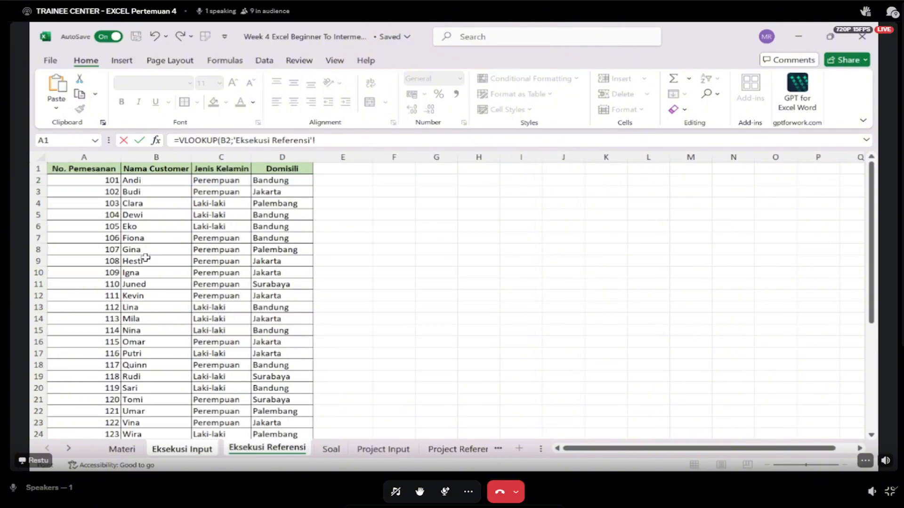
click(98, 170)
drag(97, 170, 294, 410)
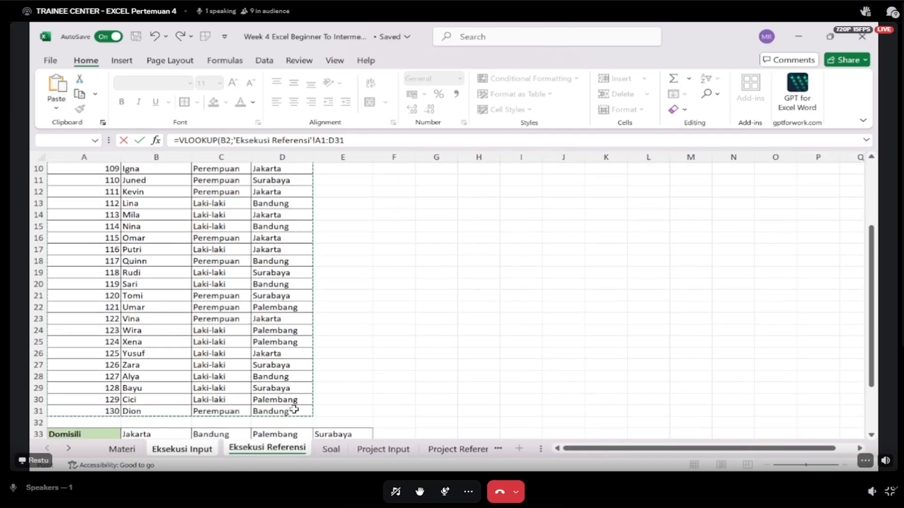
key(F4)
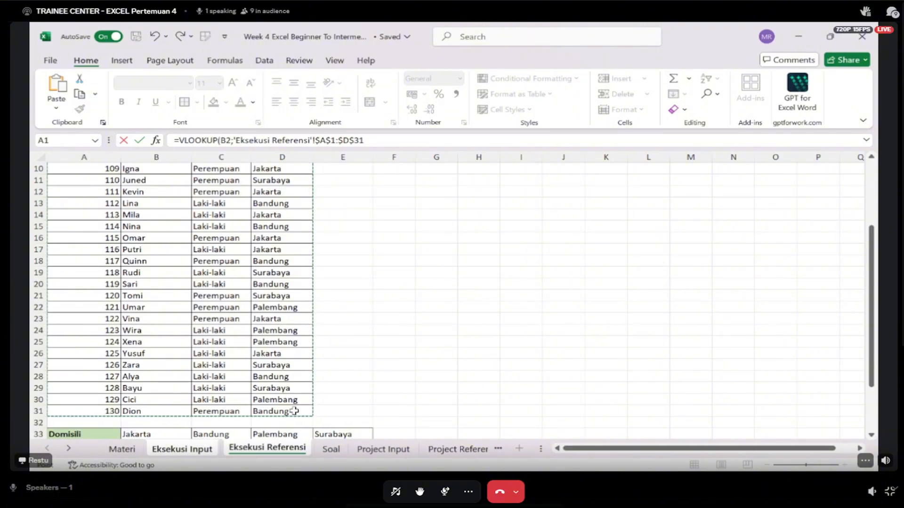
text(;)
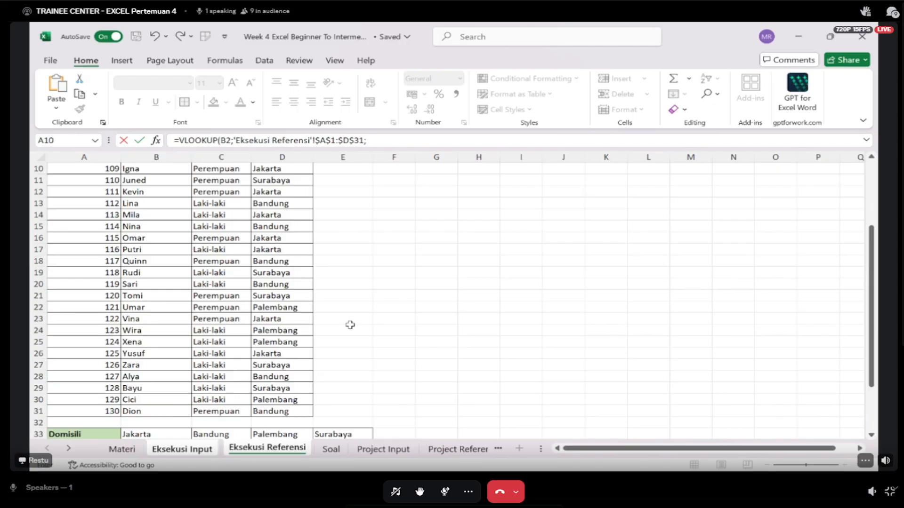
- Complete the Domisili VLOOKUP with column index 4 and 0 for an exact match
scroll(350, 325, up, 3)
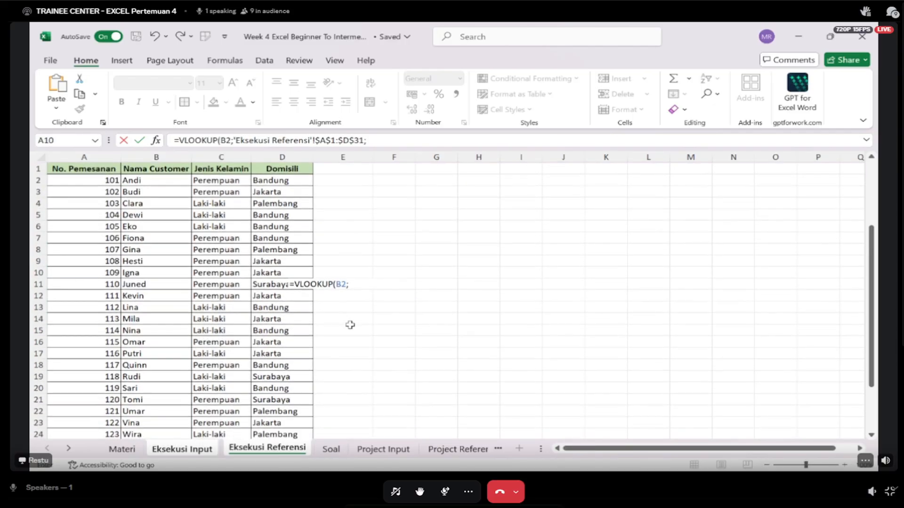
text(4;)
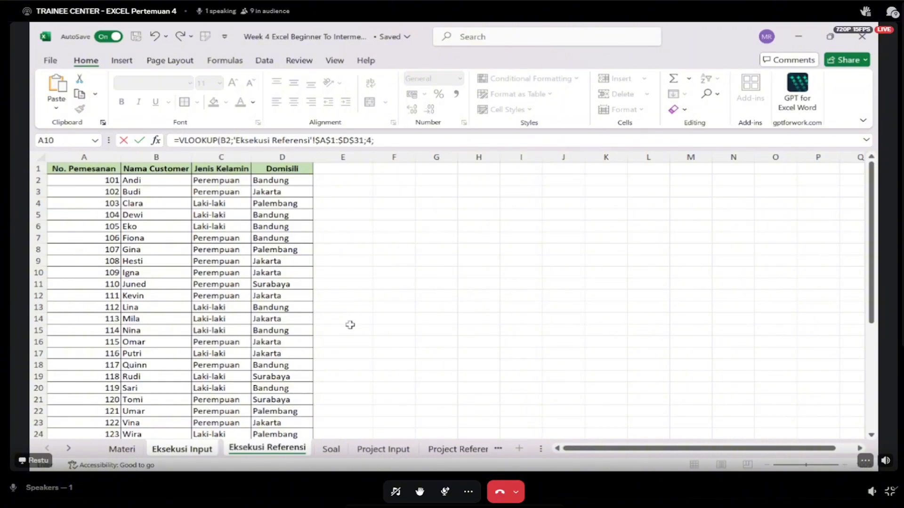
text(0))
key(Return)
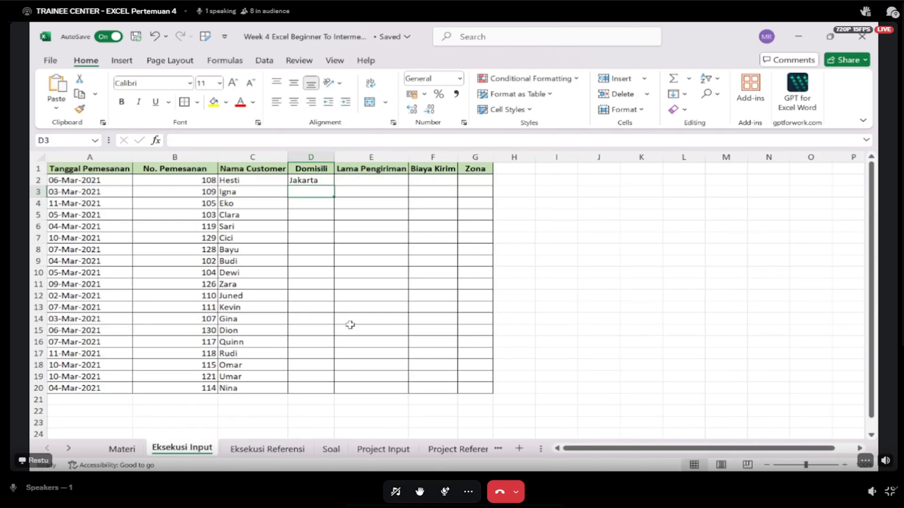
- Check the Domisili result in D2 against the matching order's row on the Eksekusi Referensi sheet
key(Up)
key(Left)
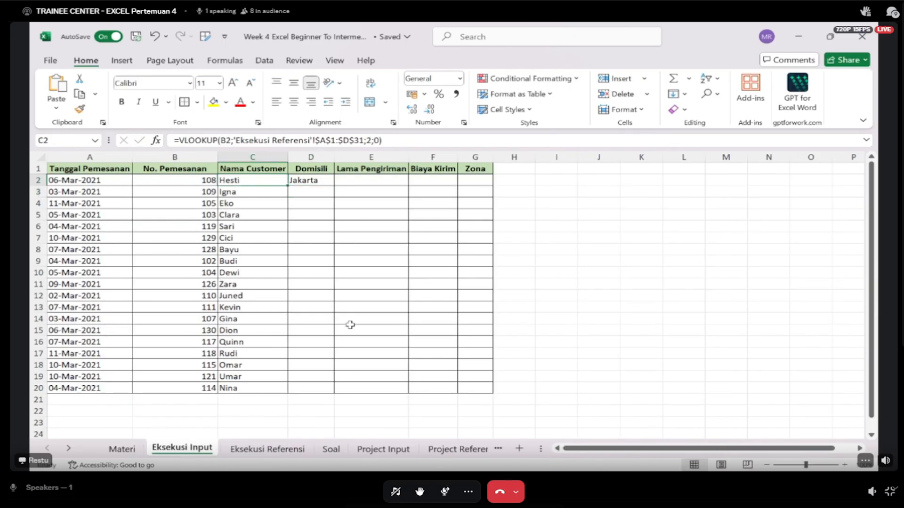
key(Left)
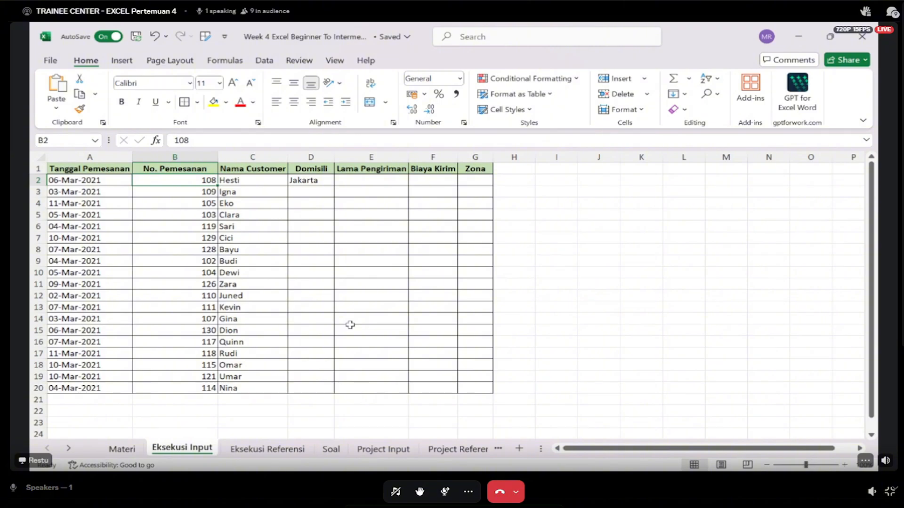
key(Right)
key(Right)
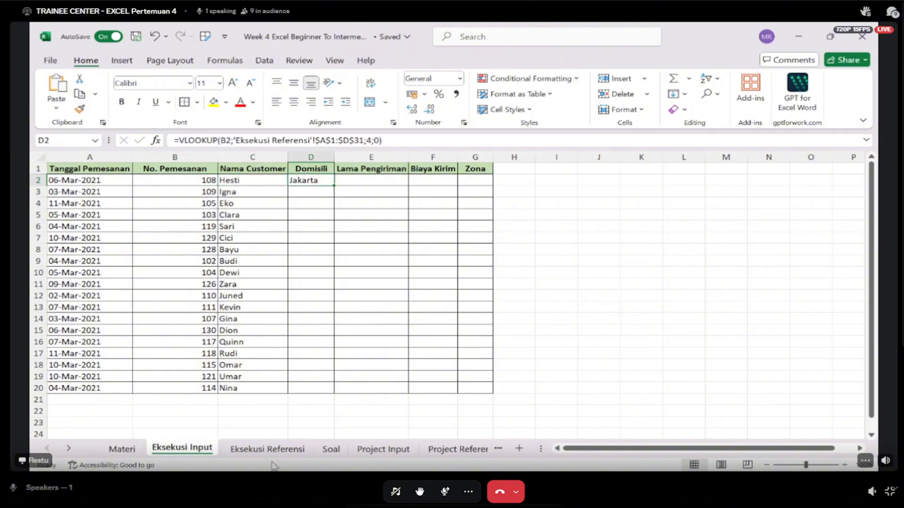
click(282, 450)
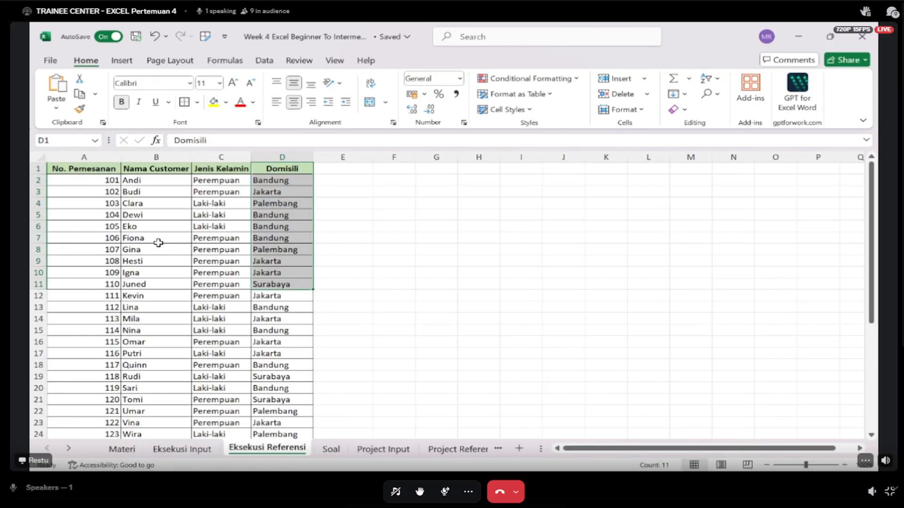
click(154, 269)
key(Up)
key(Right)
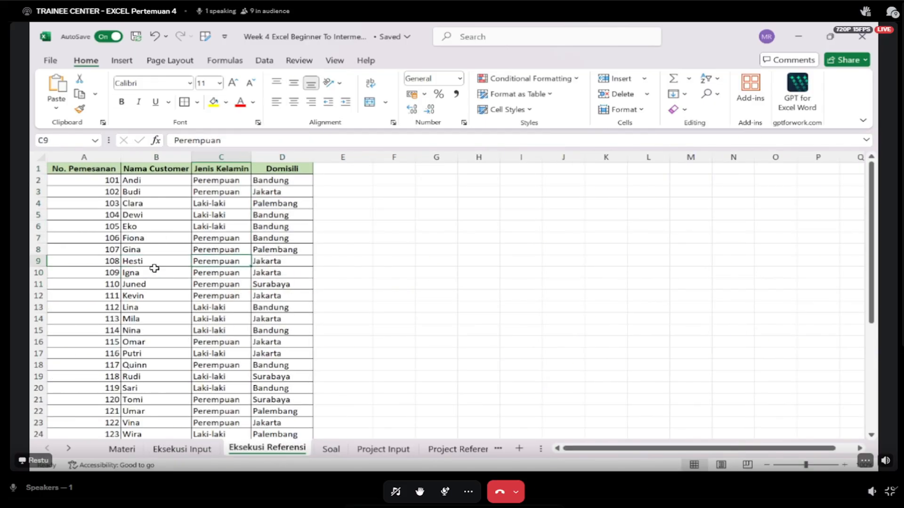
key(Right)
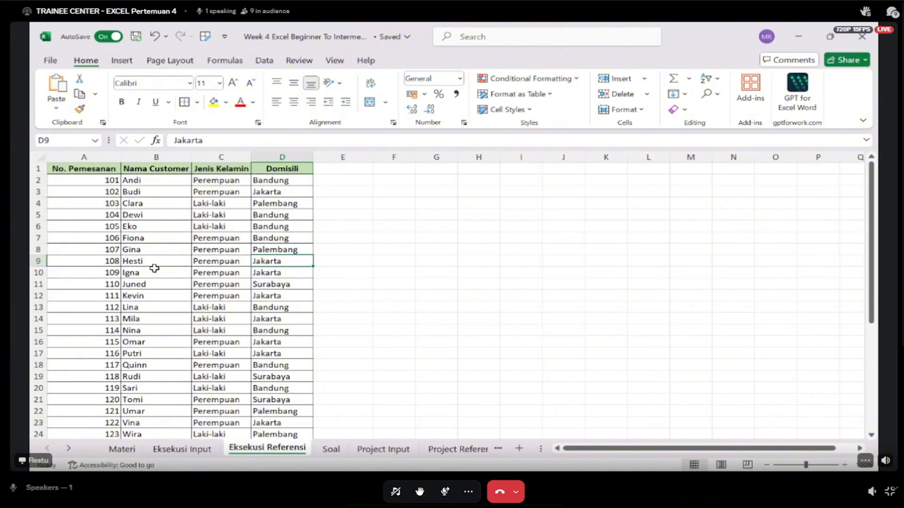
- Copy the Domisili VLOOKUP from D2 down to D20 on Eksekusi Input and fit column D's width to its contents
click(170, 454)
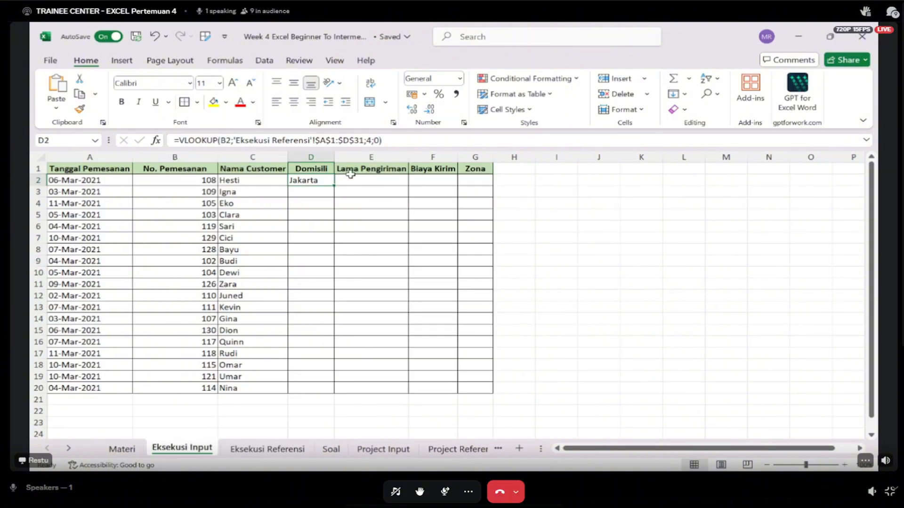
drag(335, 186, 340, 389)
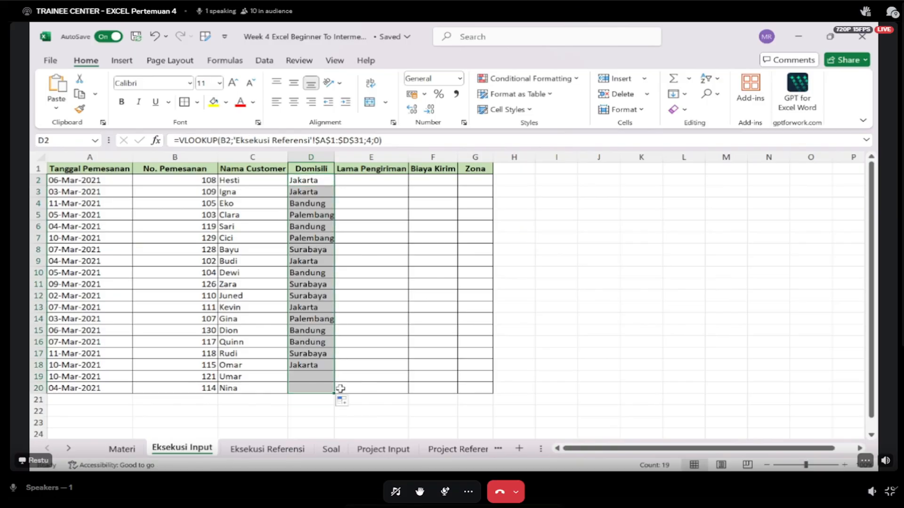
double_click(335, 157)
click(372, 178)
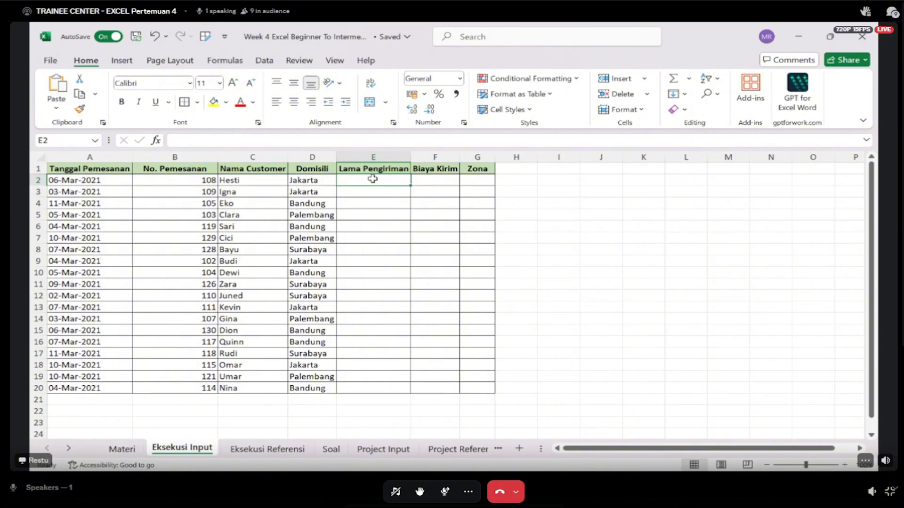
- Compare the vertical order table on Eksekusi Referensi with the horizontal Domisili, Lama Pengiriman, Biaya Kirim and Zona table in A33:E36
click(263, 447)
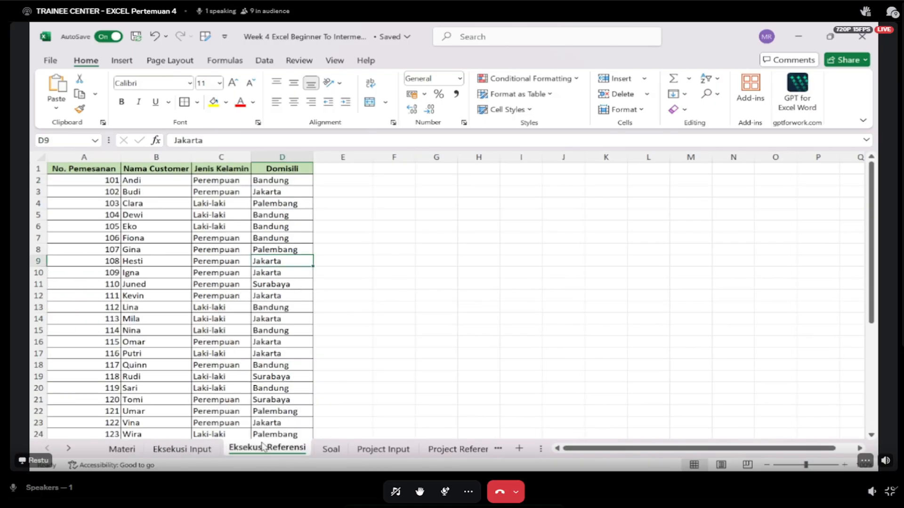
drag(100, 203, 275, 206)
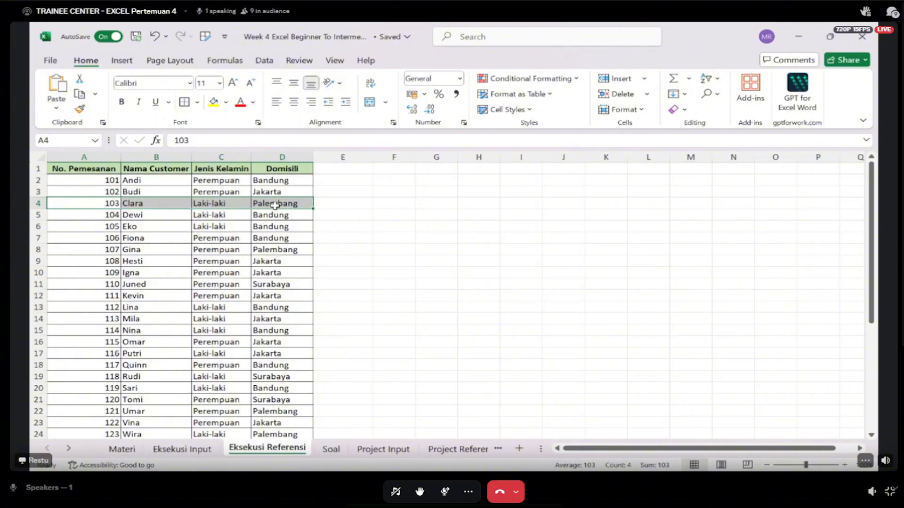
scroll(275, 206, down, 6)
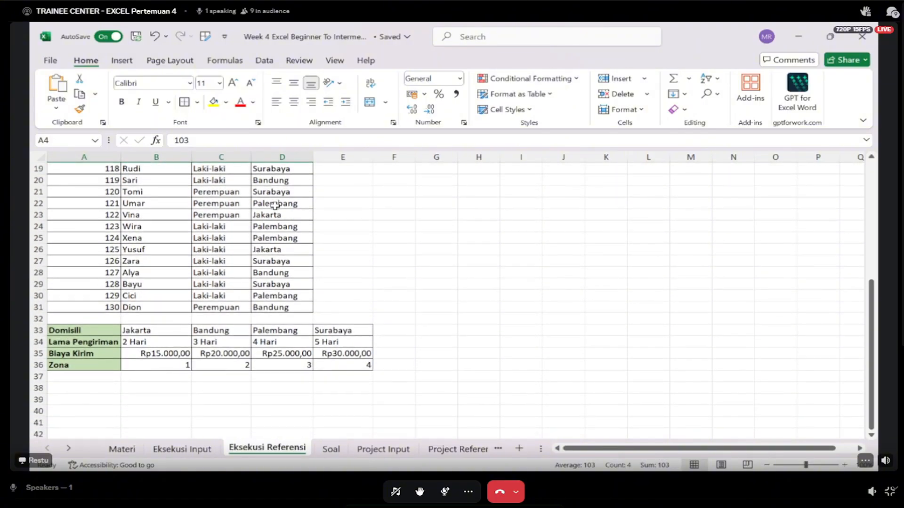
drag(139, 343, 338, 342)
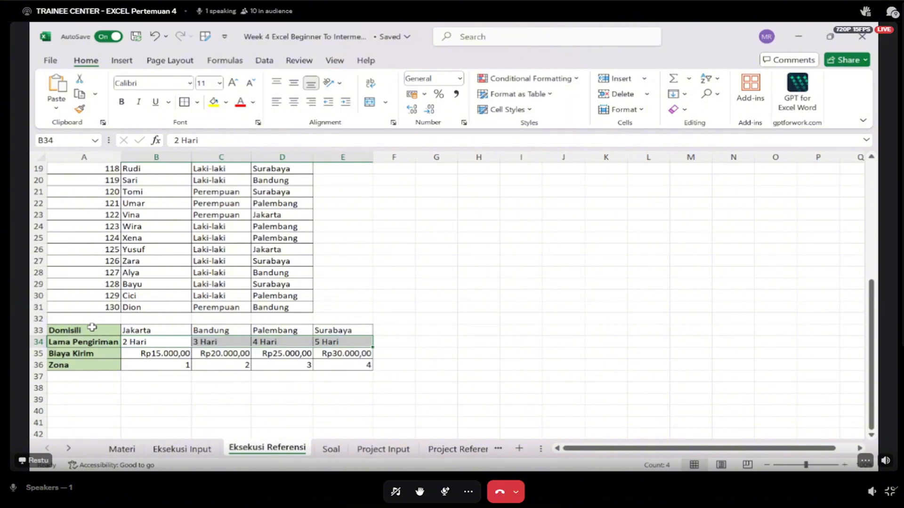
drag(92, 329, 363, 363)
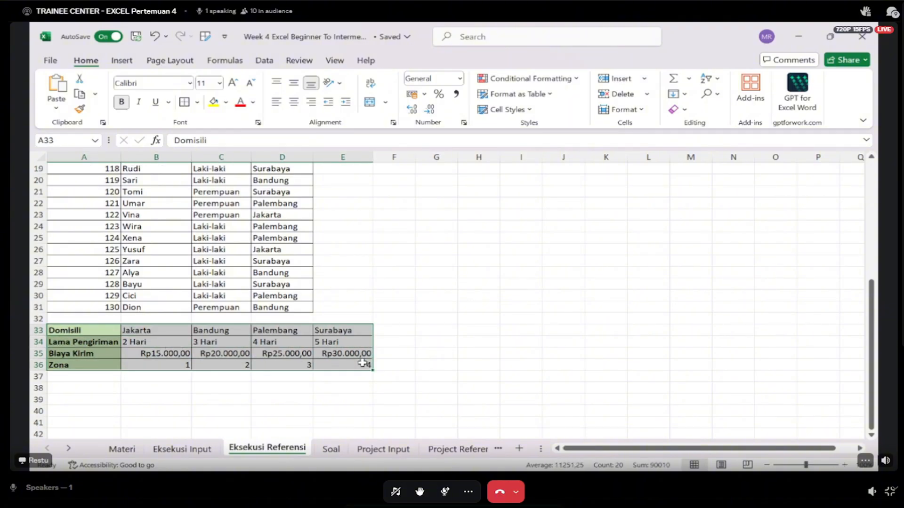
scroll(363, 363, up, 6)
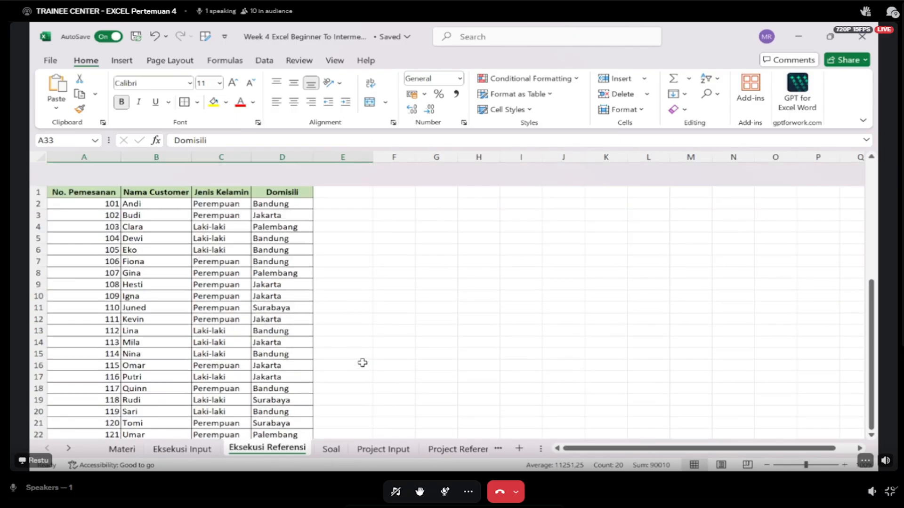
drag(80, 191, 78, 292)
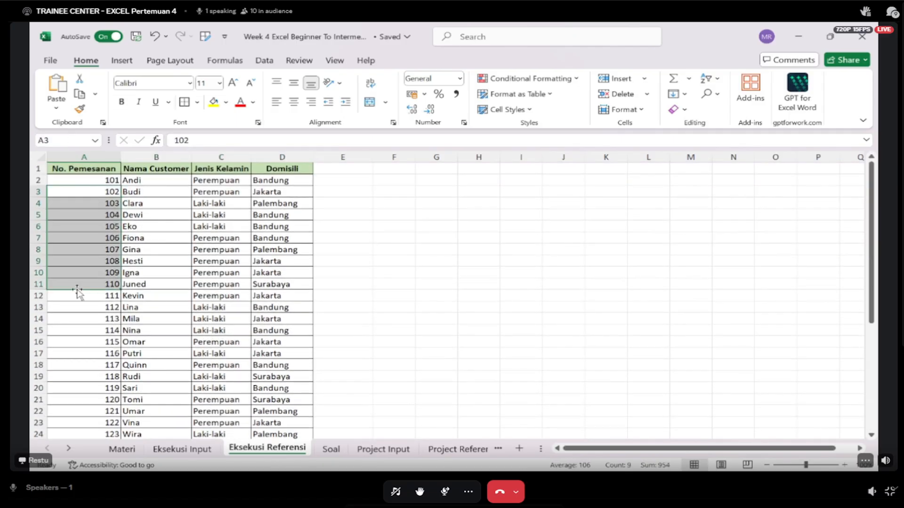
scroll(77, 292, down, 8)
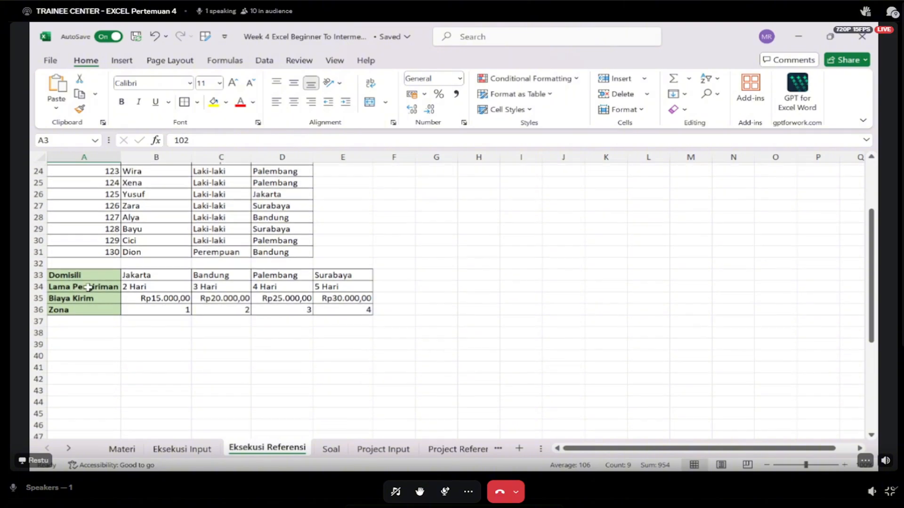
drag(97, 272, 357, 309)
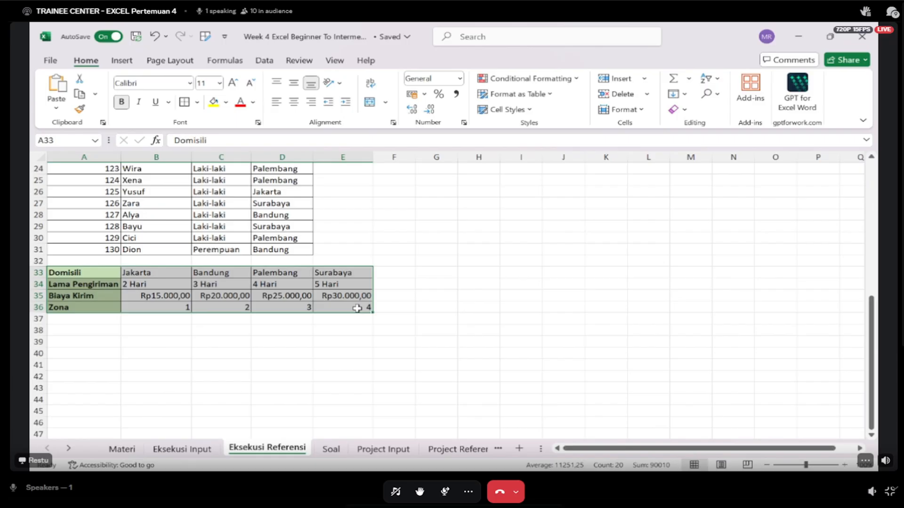
- Compare the Domisili value in D2 of Eksekusi Input with the Domisili row A33:E33 on Eksekusi Referensi
click(194, 447)
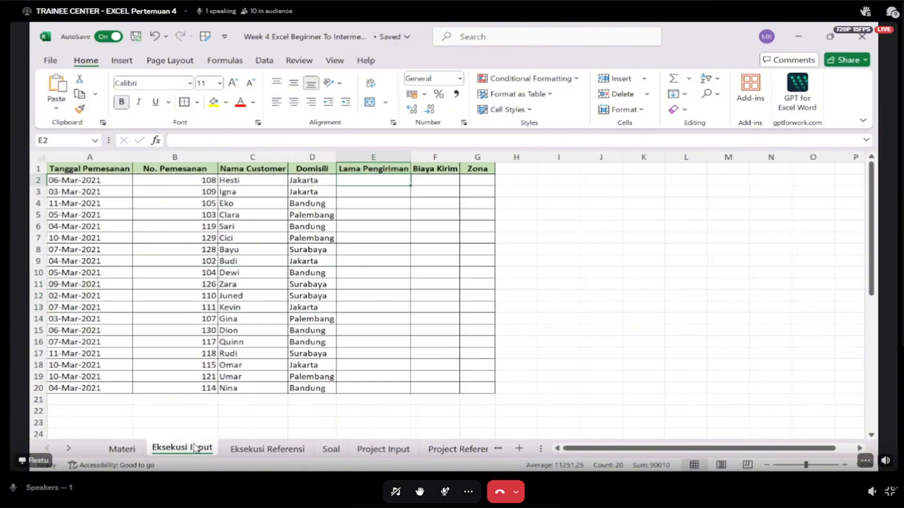
click(325, 181)
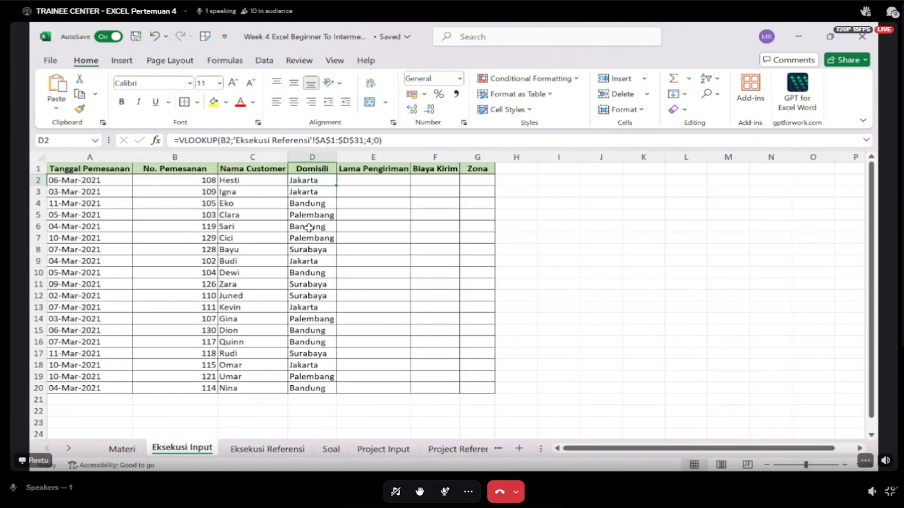
click(267, 449)
drag(95, 271, 335, 271)
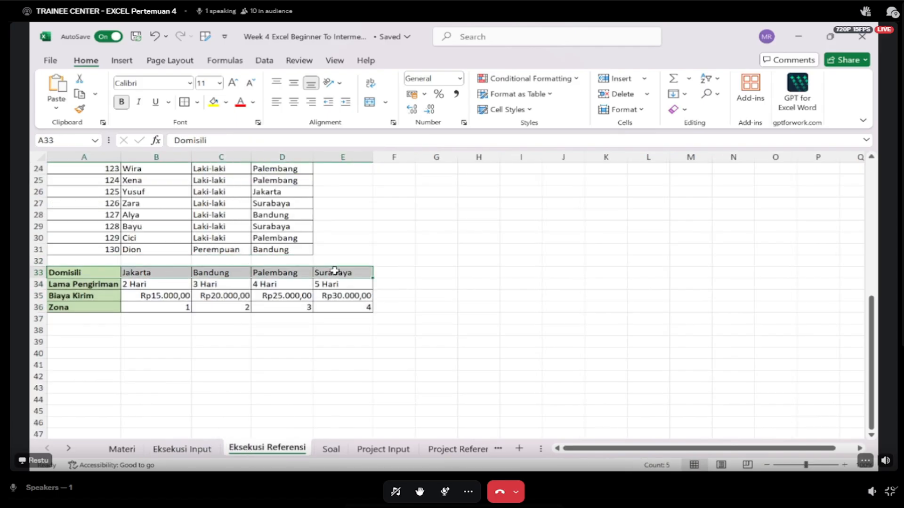
- Start an HLOOKUP formula for Lama Pengiriman in E2 of Eksekusi Input with D2 as the lookup value
click(182, 450)
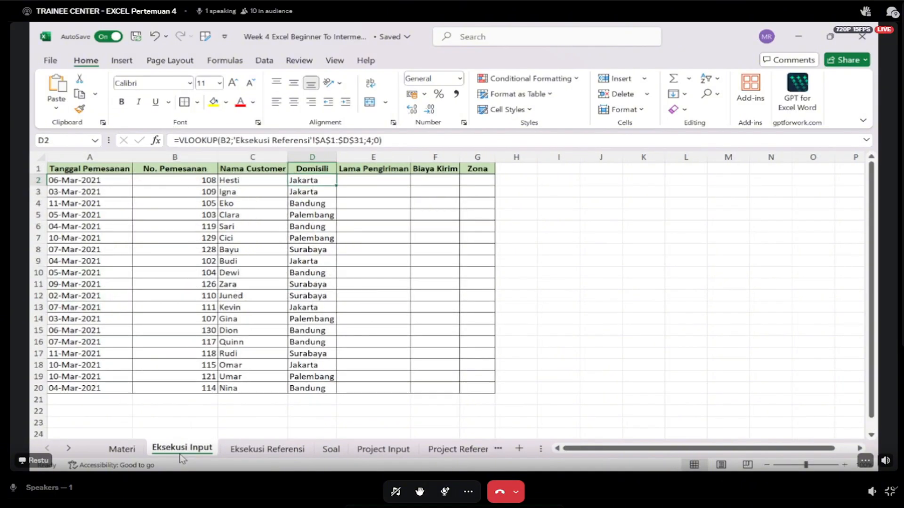
key(Right)
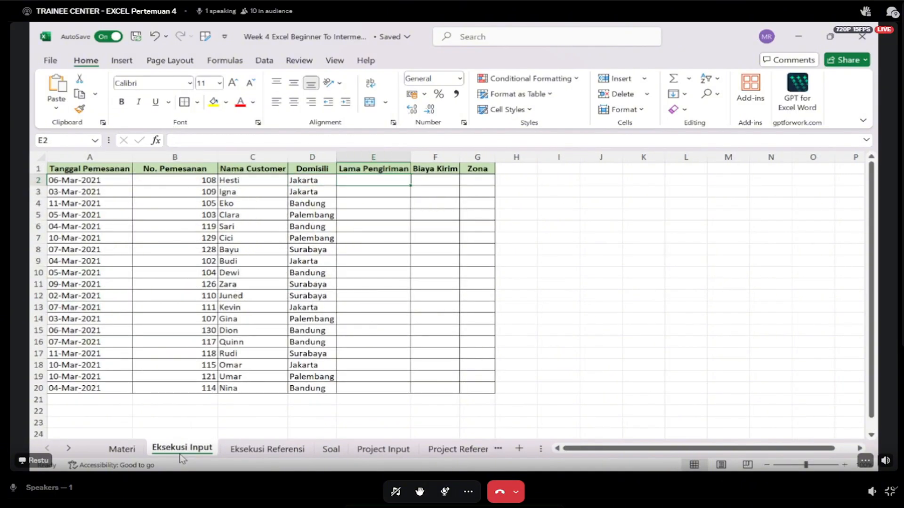
text(=hlook)
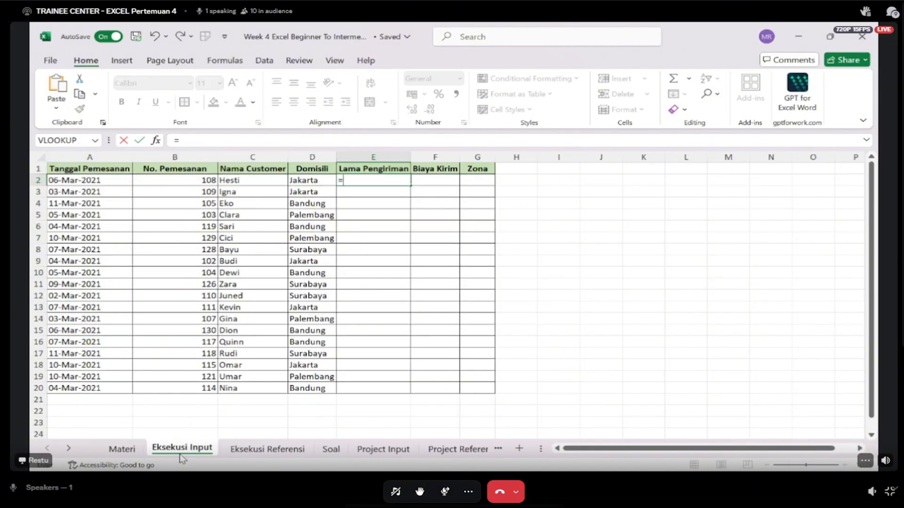
key(Tab)
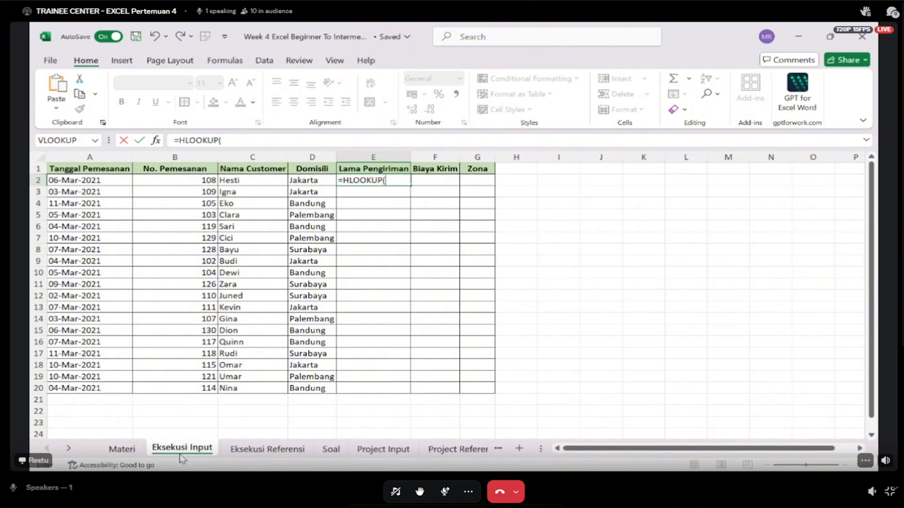
key(Left)
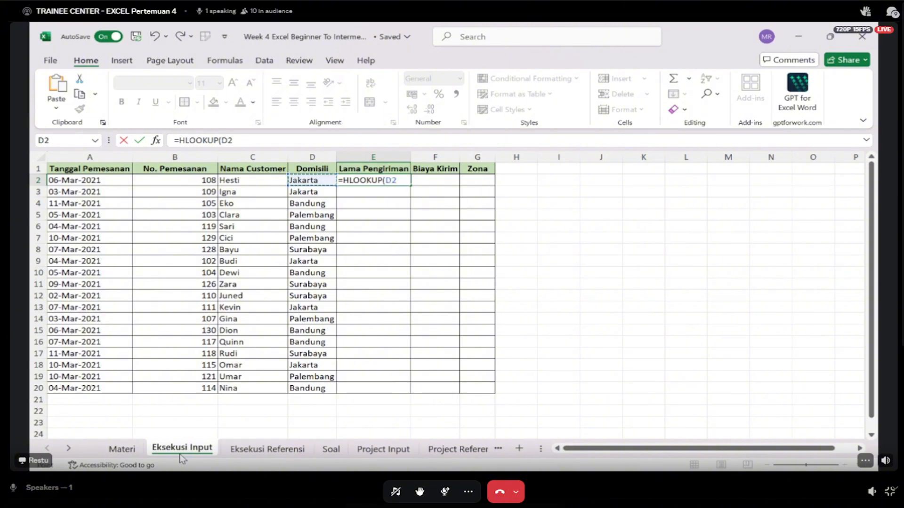
text(;)
- Set the HLOOKUP's table array to A33:E36 on Eksekusi Referensi, locked as $A$33:$E$36
click(267, 451)
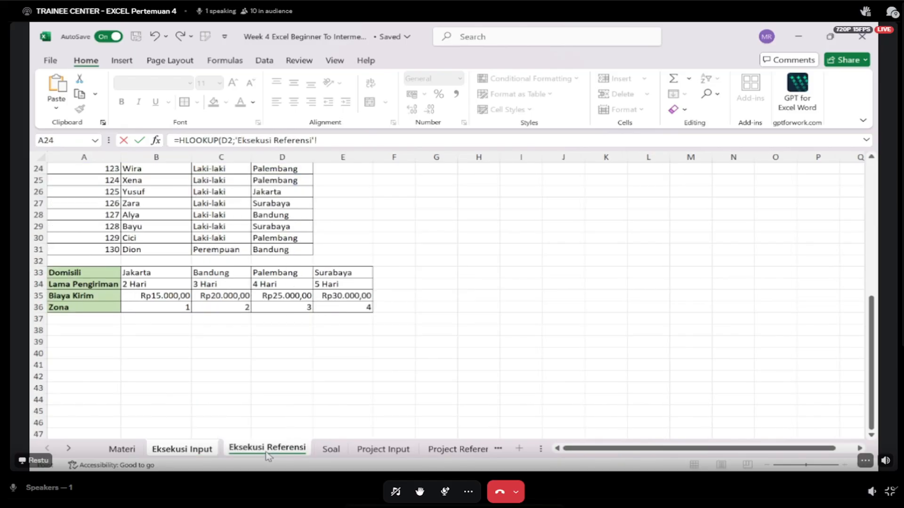
drag(95, 272, 364, 308)
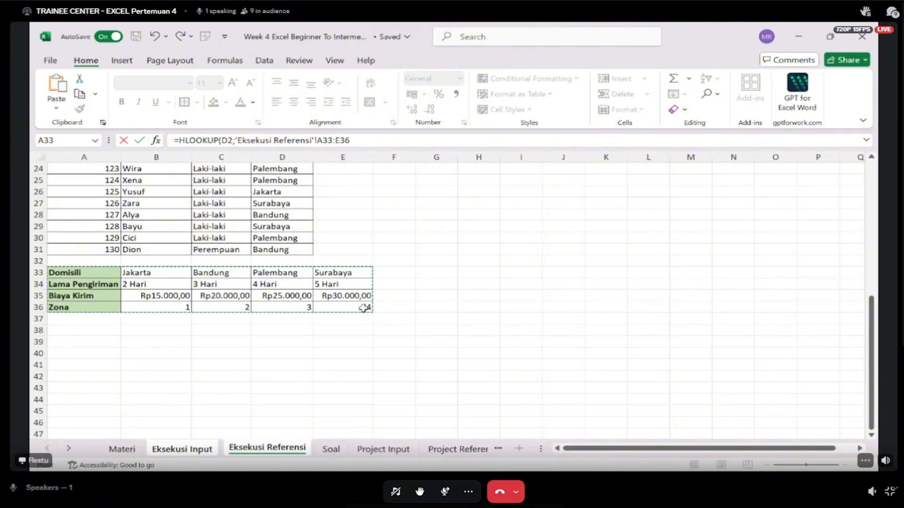
key(F4)
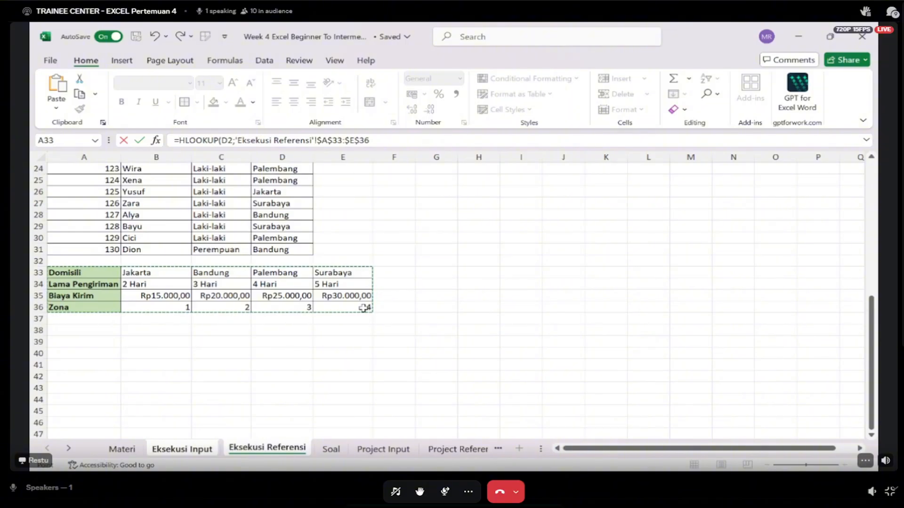
text(;)
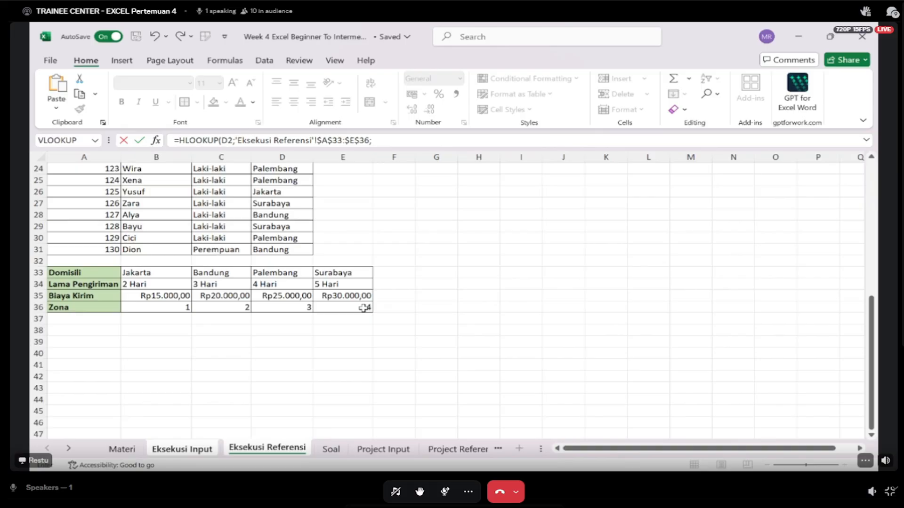
- Complete the Lama Pengiriman HLOOKUP with row index 2 and 0 for an exact match
text(2;0)
key(Return)
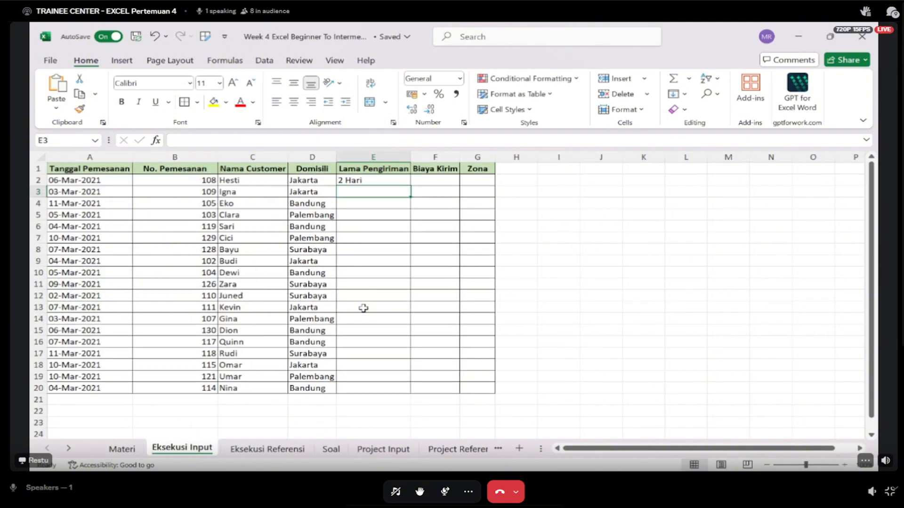
- Check the Lama Pengiriman result in E2 against the Jakarta column of the horizontal table on Eksekusi Referensi
key(Up)
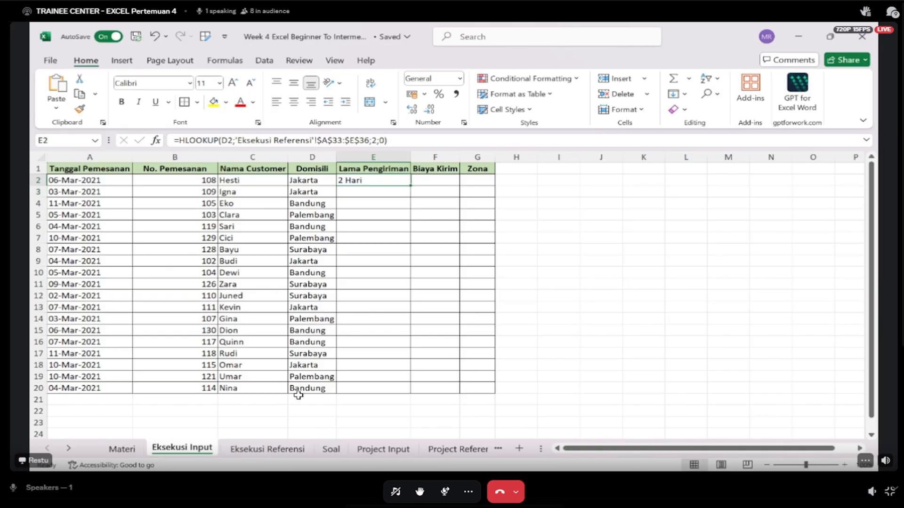
click(267, 449)
click(166, 286)
key(Up)
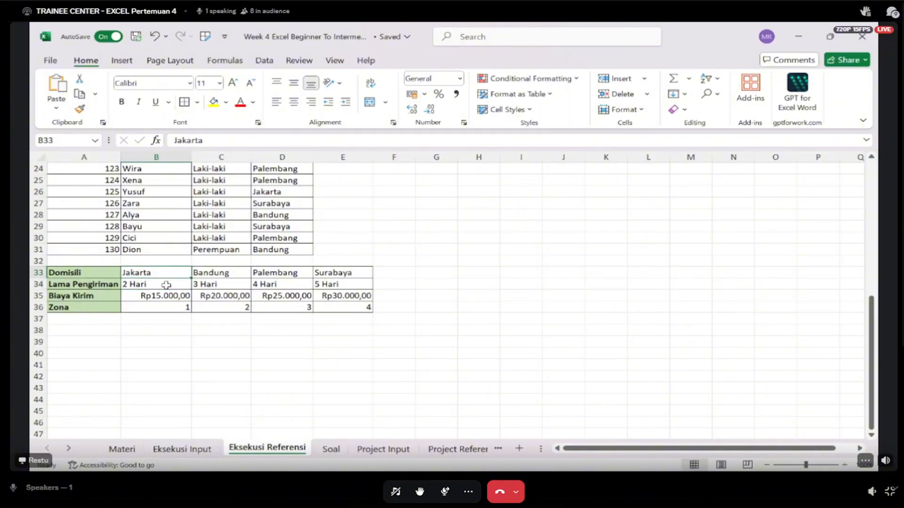
key(Up)
key(Down)
key(Down)
key(Up)
key(Down)
- Copy the HLOOKUP formula from E2 down the Lama Pengiriman column to E20 on Eksekusi Input
click(182, 449)
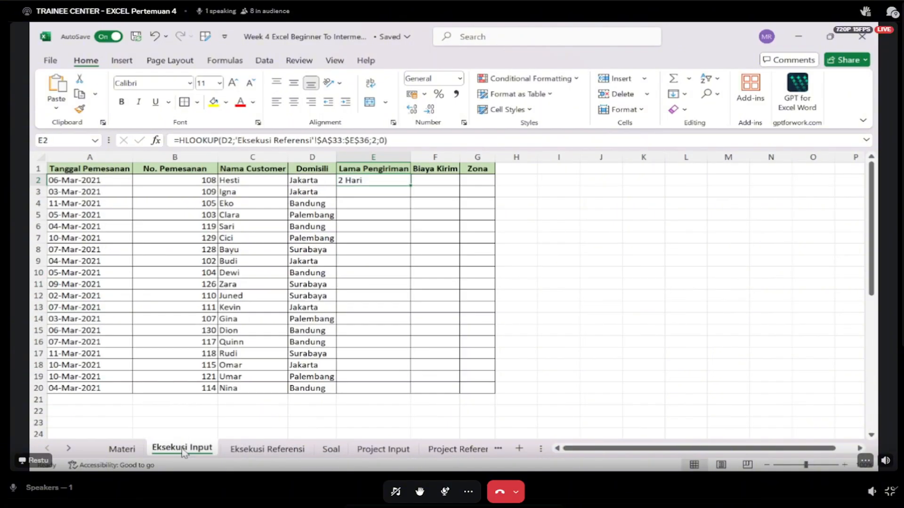
double_click(411, 187)
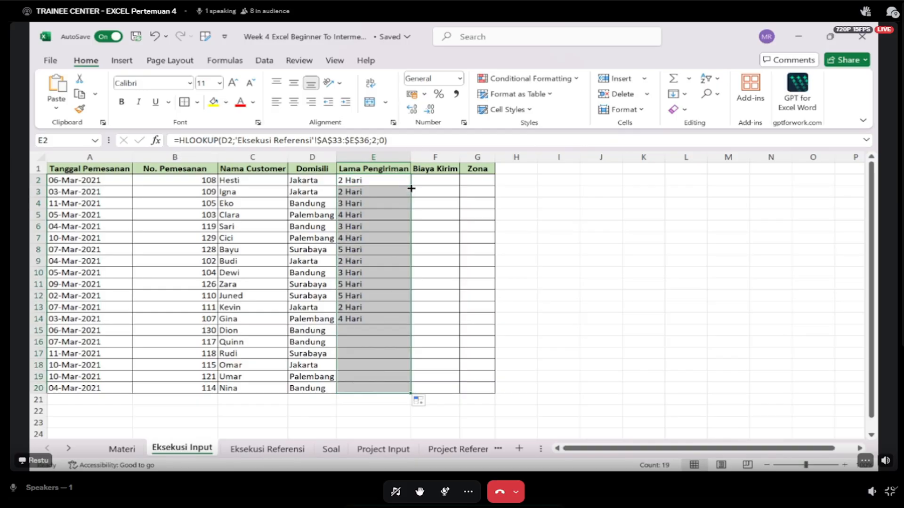
click(441, 248)
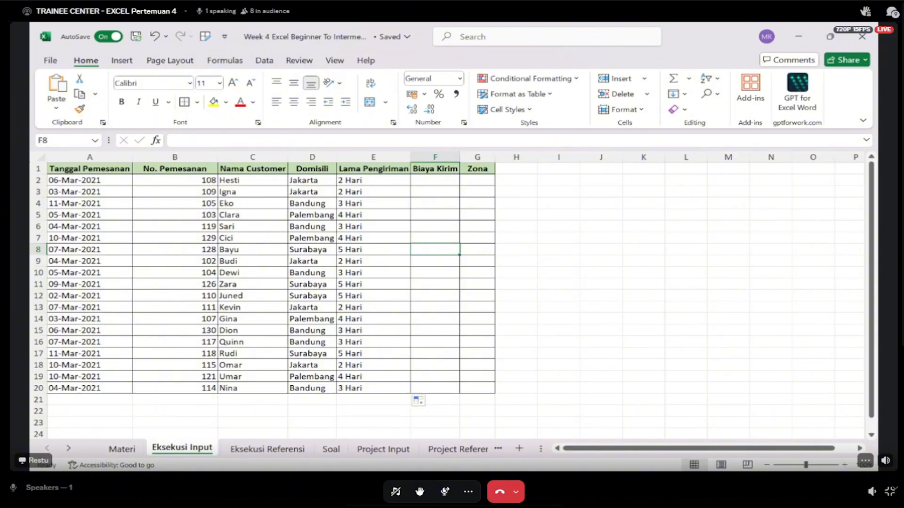
key(alt+Tab)
click(439, 186)
key(Left)
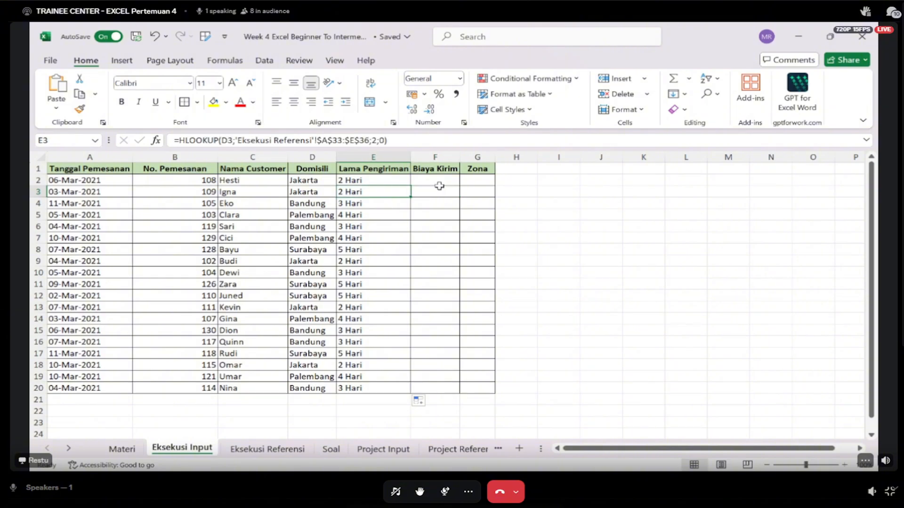
- Undo the Lama Pengiriman fill and the HLOOKUP entry in E2 on Eksekusi Input
key(Up)
key(Down)
key(Down)
key(Down)
key(Down)
key(ctrl+z)
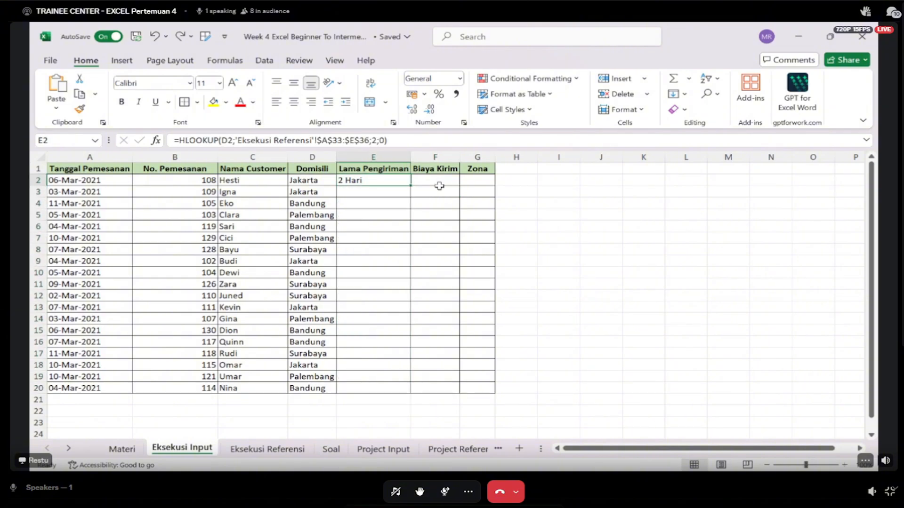
key(ctrl+z)
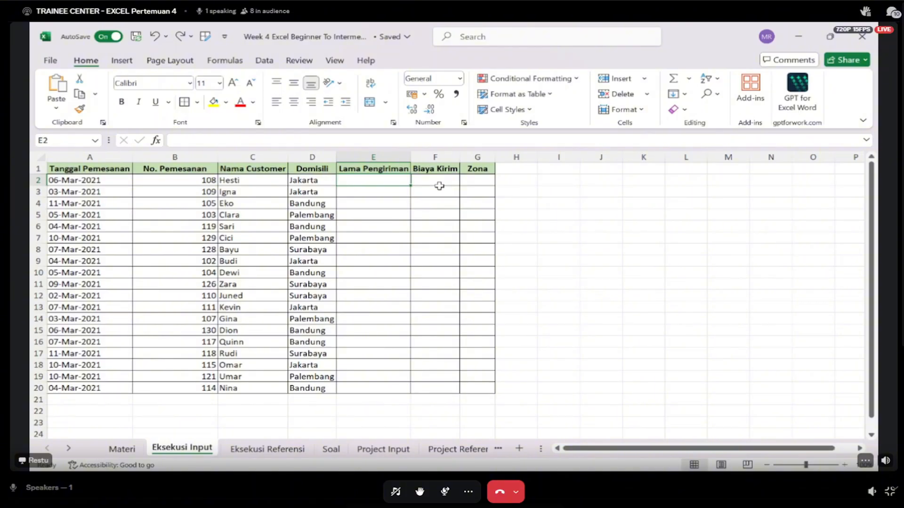
- Start an HLOOKUP in Lama Pengiriman cell E2 with the Domisili in D2 as the lookup value
text(=h)
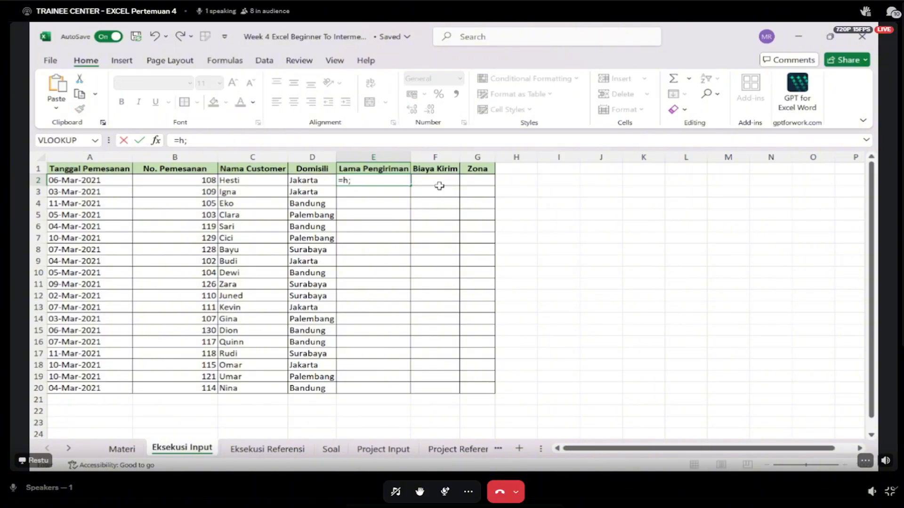
text(look)
key(Tab)
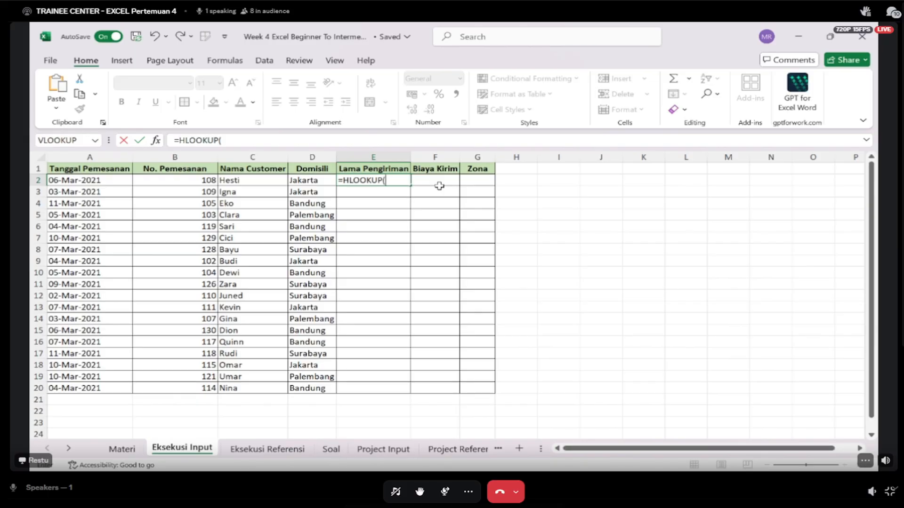
key(Left)
text(;)
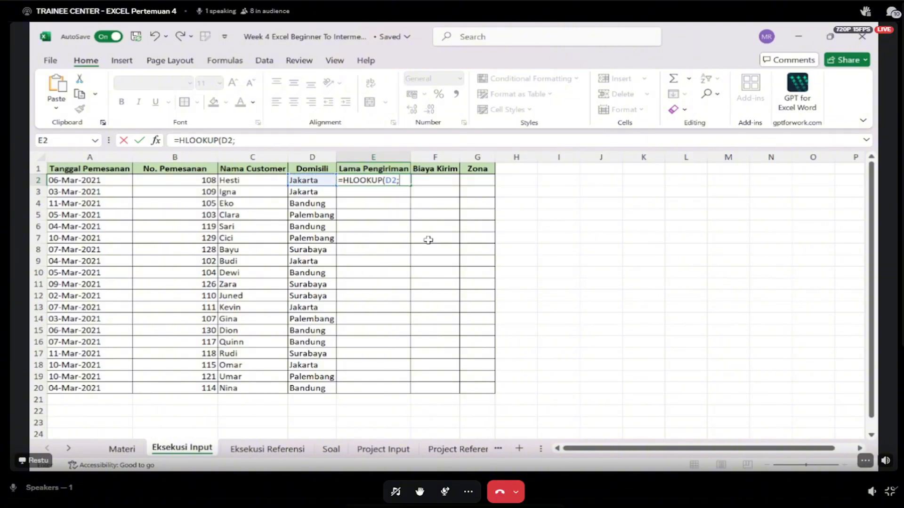
- Set the Lama Pengiriman HLOOKUP's table array to A33:E36 on Eksekusi Referensi, locked as $A$33:$E$36
click(275, 449)
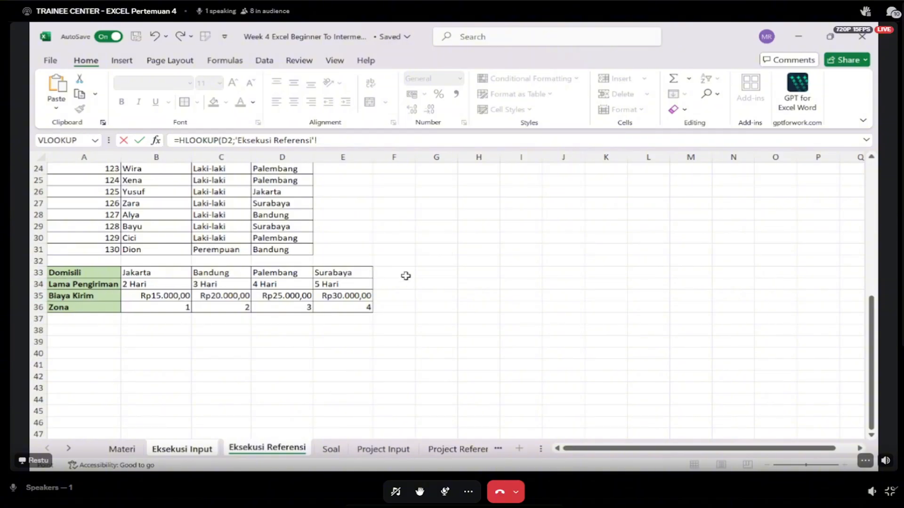
drag(105, 272, 342, 307)
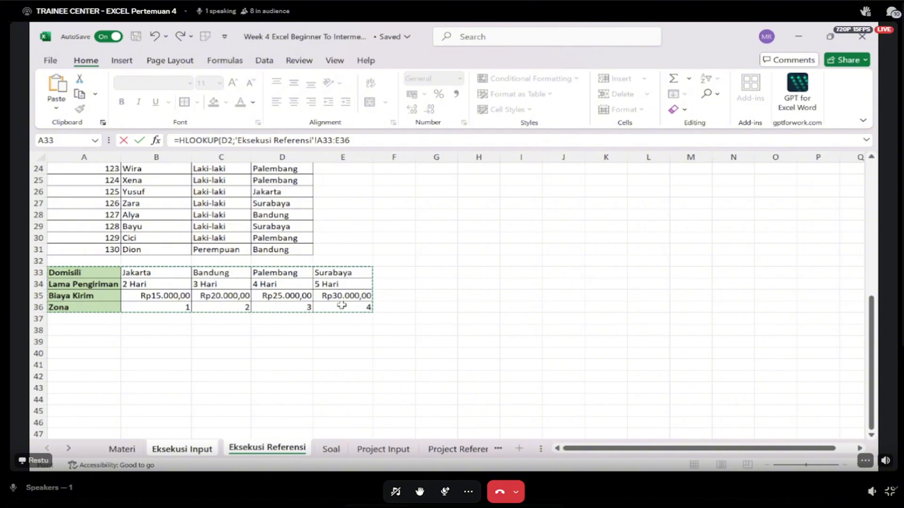
key(F4)
text(;)
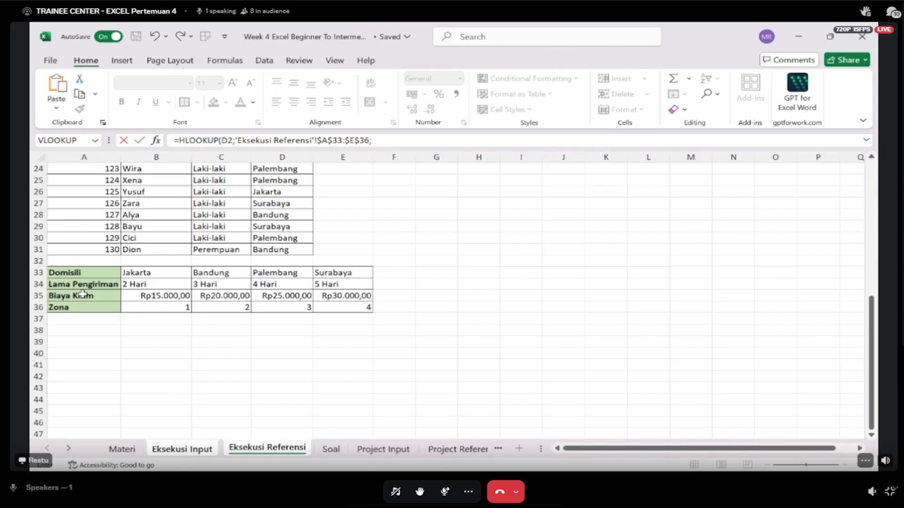
- Complete the HLOOKUP in E2 with row index 2 and 0 for an exact match, and copy it down to E20
text(2)
text(0)
key(Return)
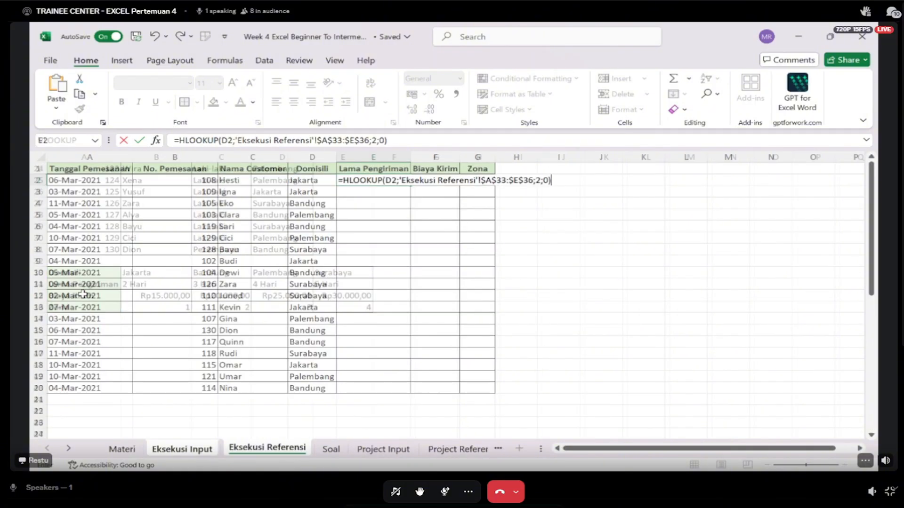
key(Up)
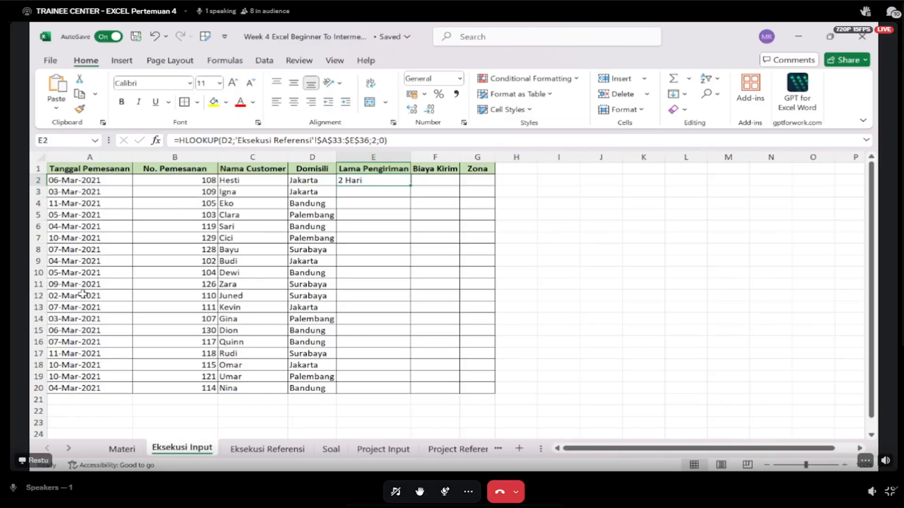
double_click(411, 186)
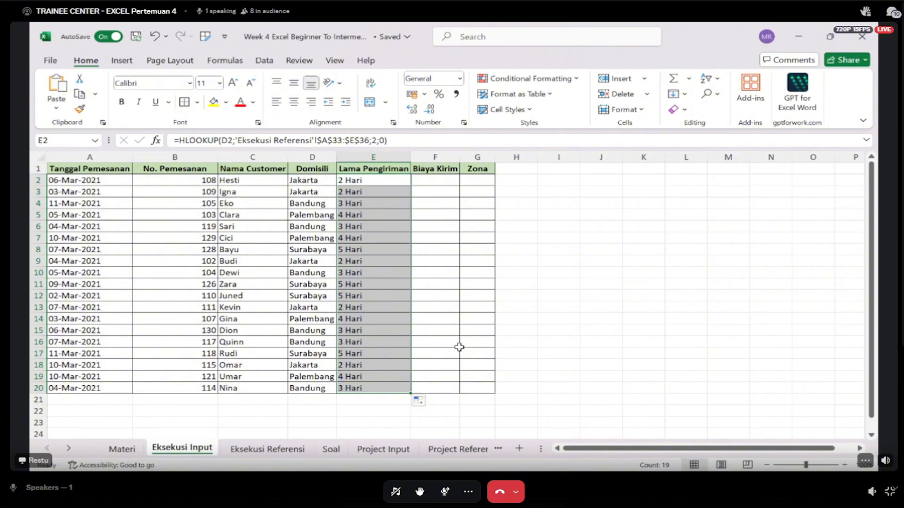
key(alt+Tab)
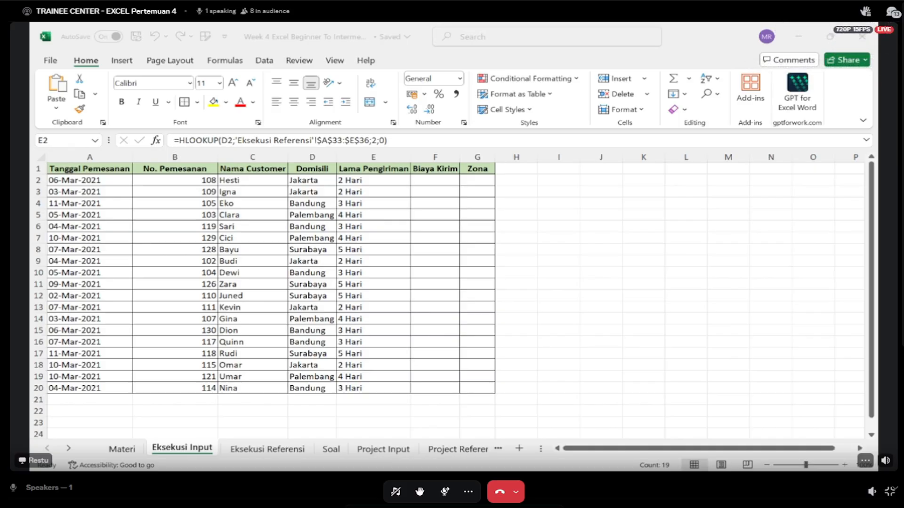
click(830, 32)
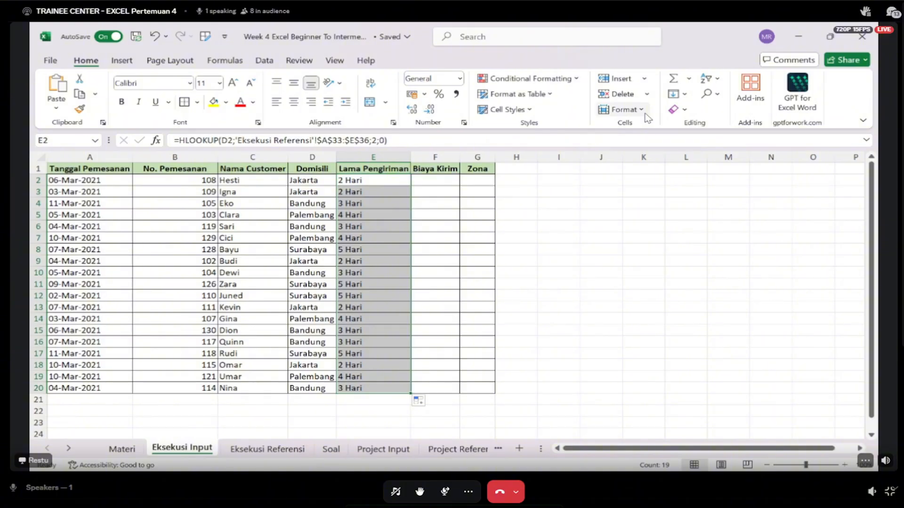
click(303, 192)
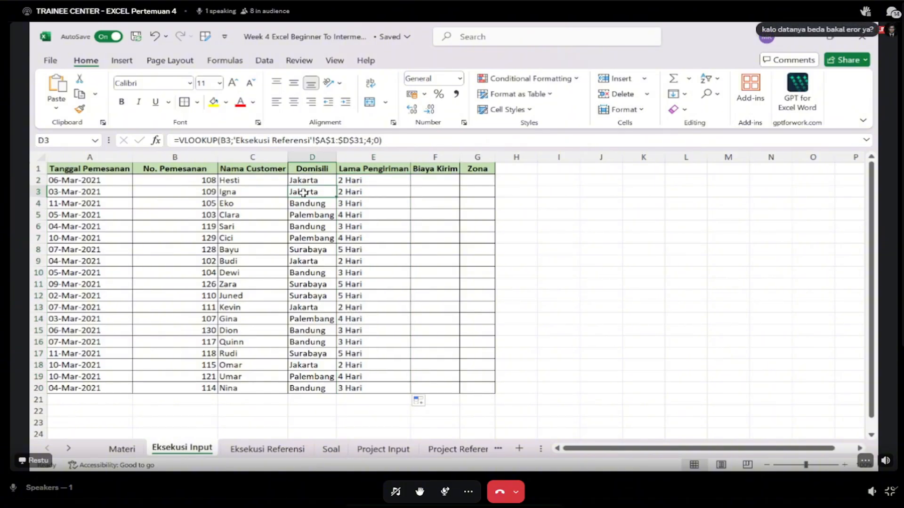
- Compare the No. Pemesanan key column of the vertical table on Eksekusi Referensi with the one on Eksekusi Input
click(267, 449)
scroll(303, 199, up, 4)
scroll(303, 197, up, 3)
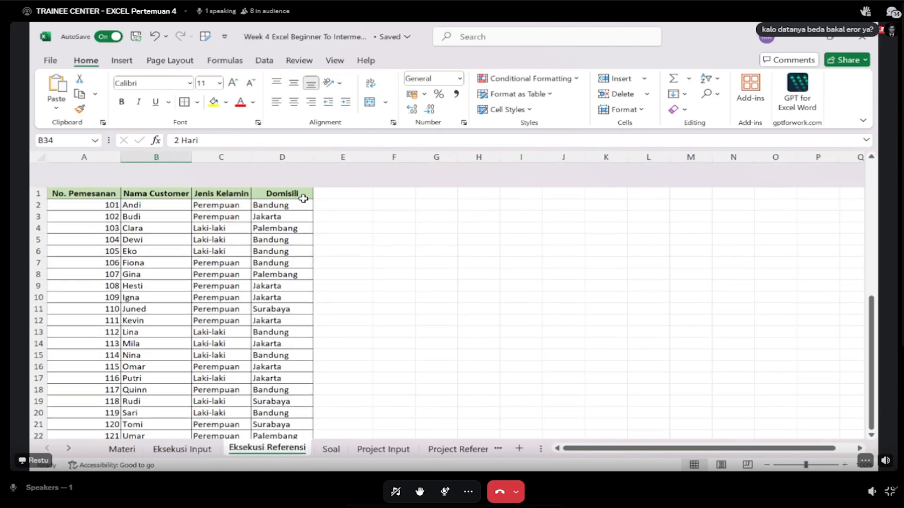
drag(160, 326, 159, 324)
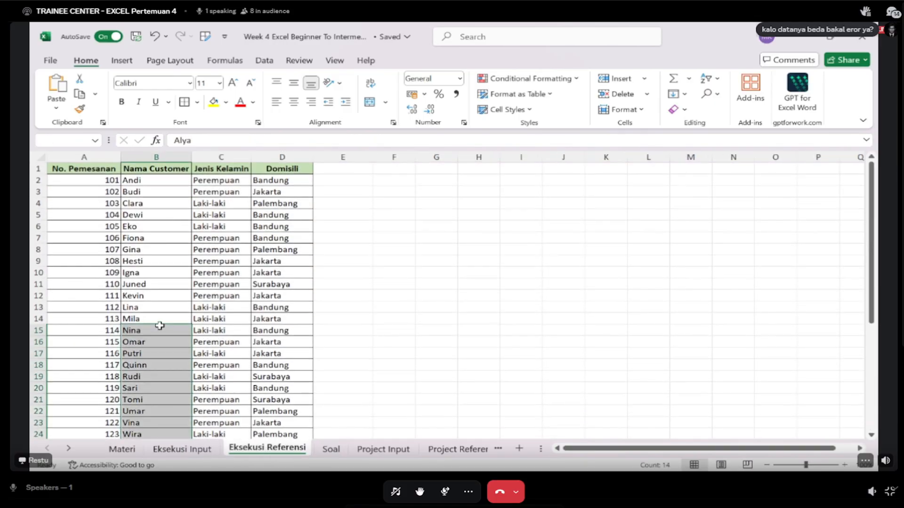
click(78, 168)
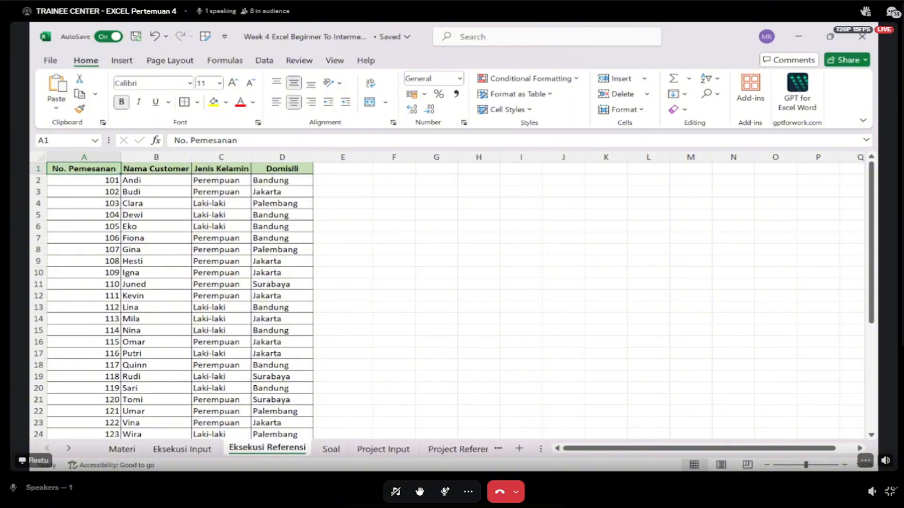
click(182, 448)
click(188, 182)
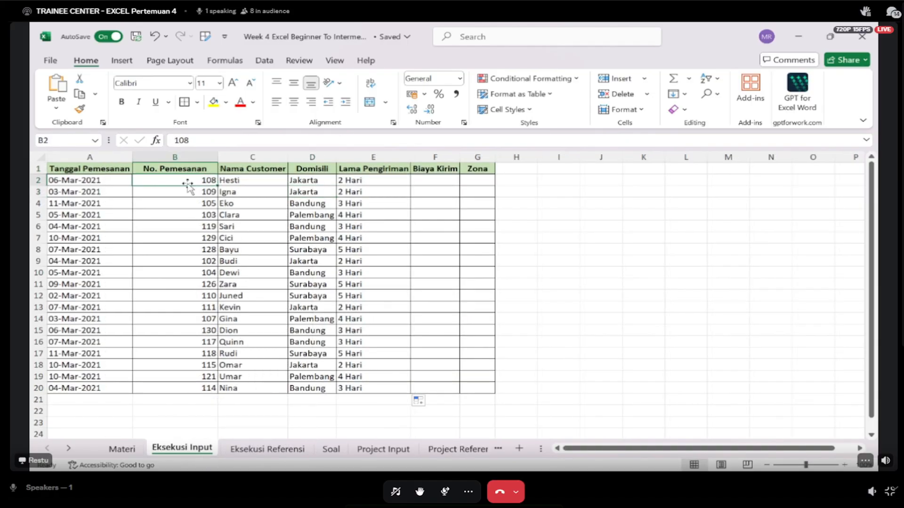
key(Up)
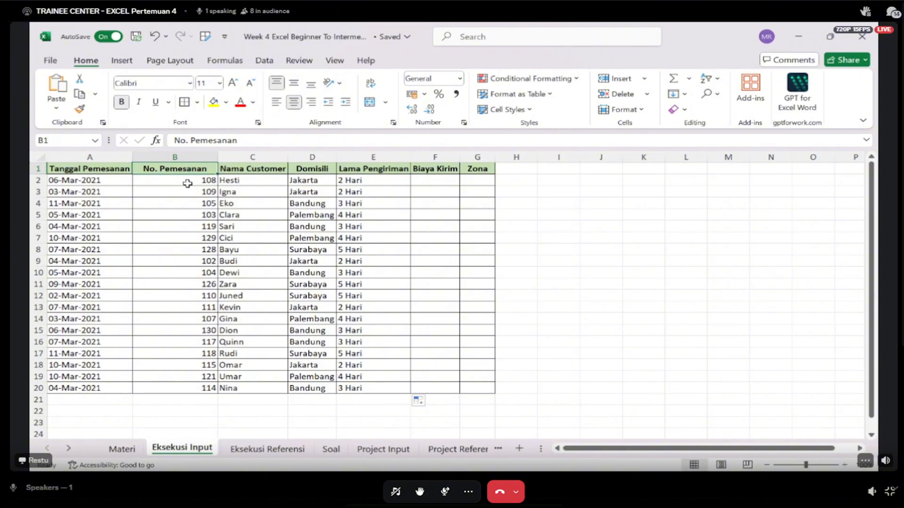
- Compare the Domisili row of the horizontal table A33:E36 on Eksekusi Referensi with the Domisili column on Eksekusi Input
click(274, 451)
scroll(315, 355, down, 8)
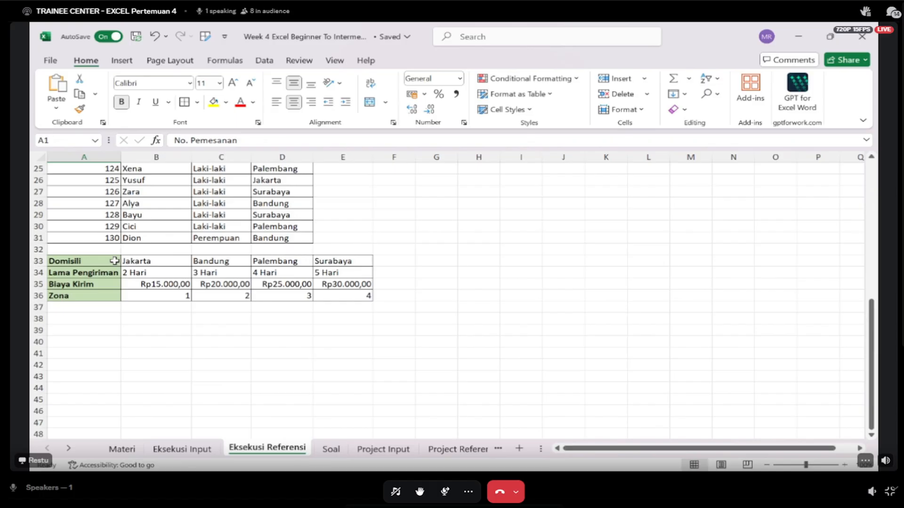
click(99, 261)
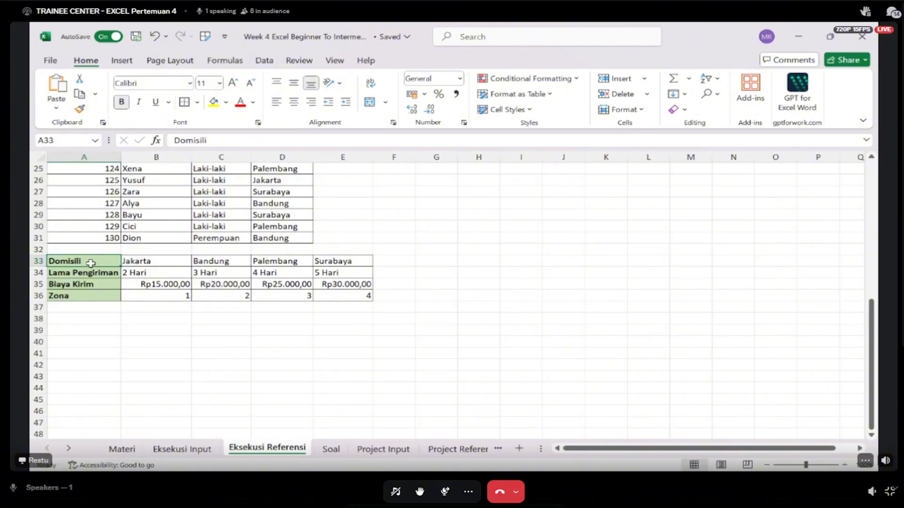
click(171, 450)
drag(319, 170, 318, 238)
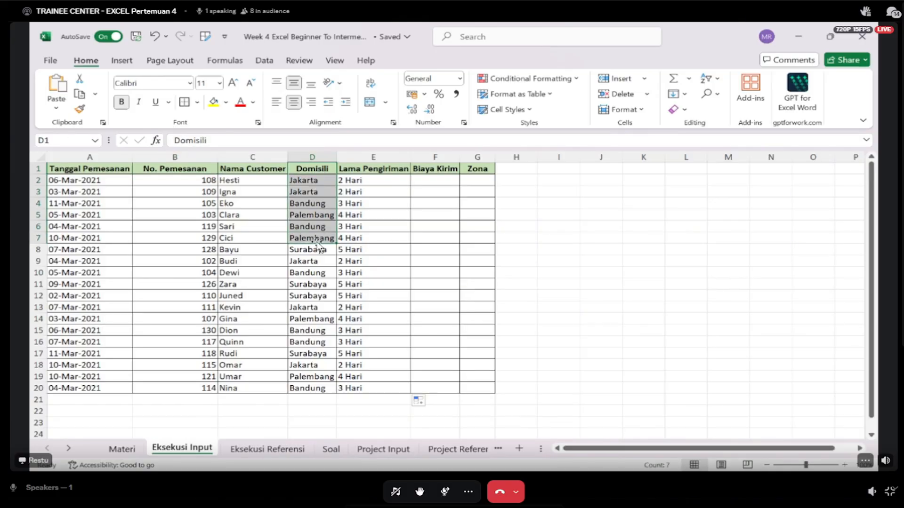
click(245, 451)
drag(89, 259, 357, 292)
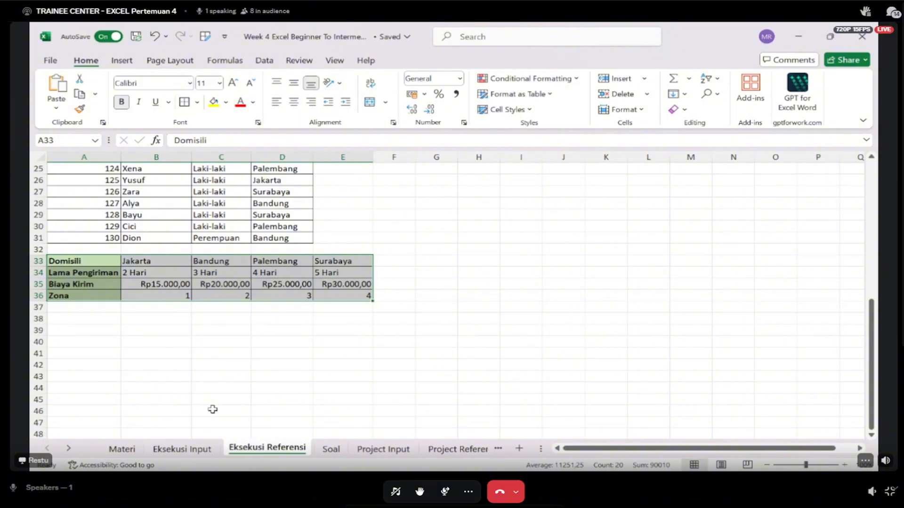
click(196, 448)
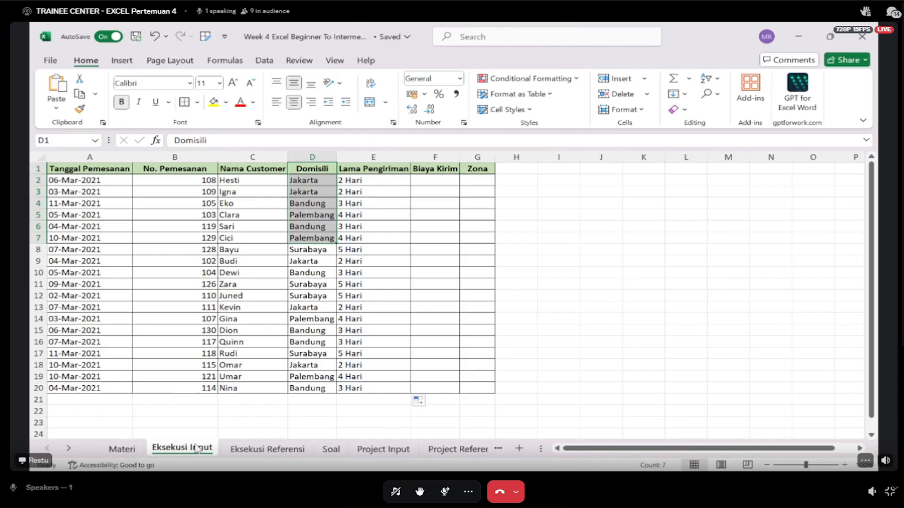
- Examine the Biaya Kirim row A35:E35 on Eksekusi Referensi as the source for cell F2 on Eksekusi Input
click(441, 177)
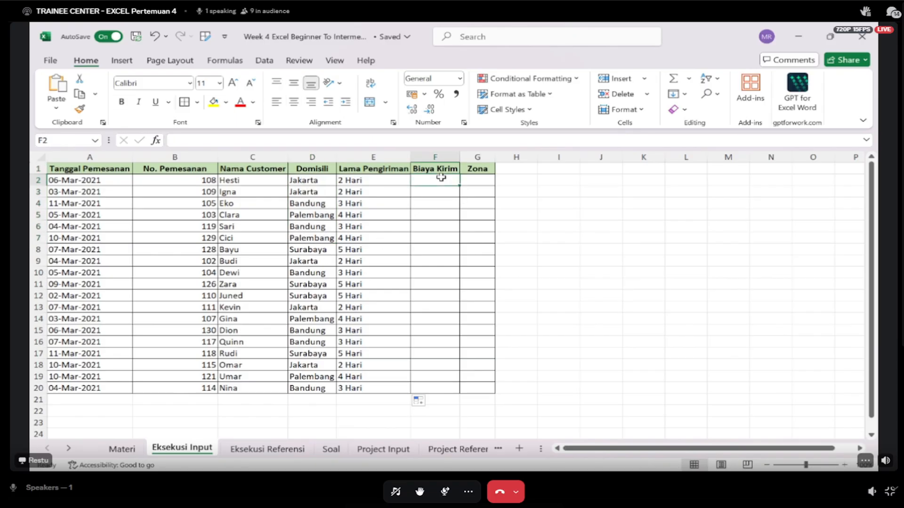
click(249, 450)
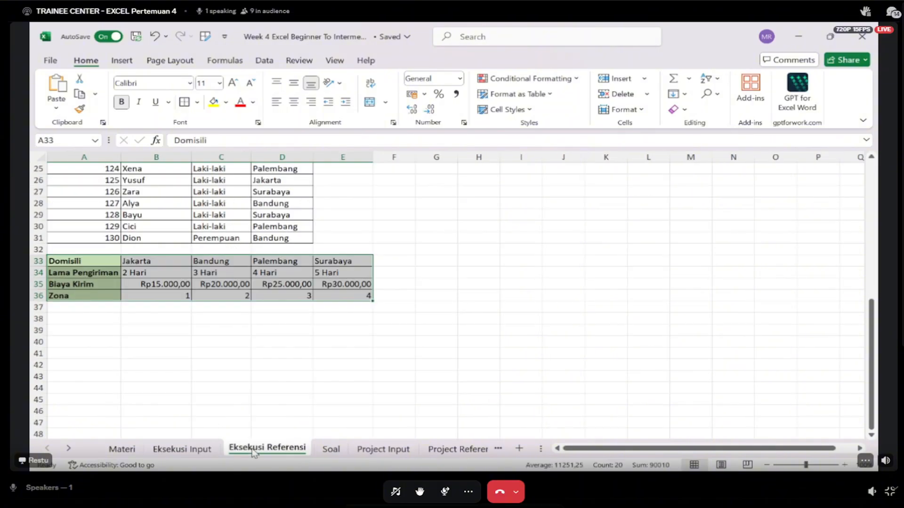
click(104, 282)
drag(104, 282, 341, 281)
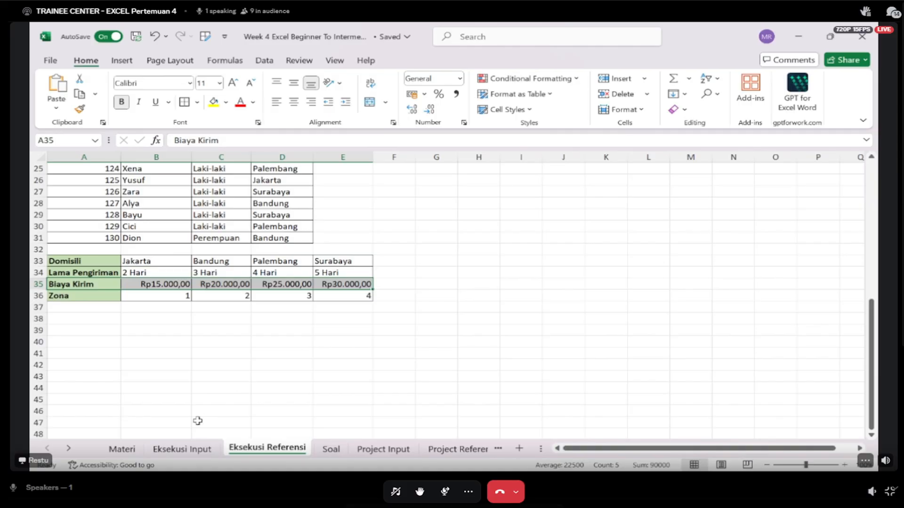
click(189, 449)
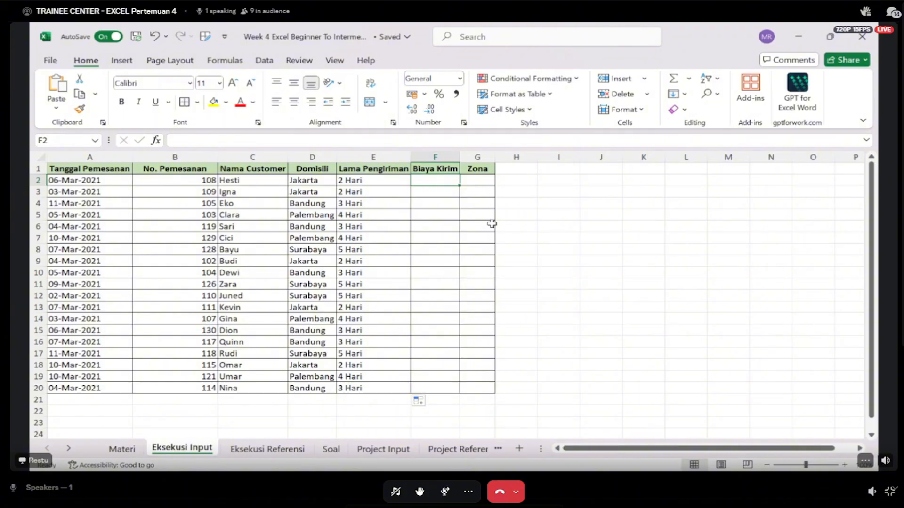
- Start an HLOOKUP in Biaya Kirim cell F2 with the Domisili in D2 as the lookup value
text(=hl)
key(Tab)
key(Left)
key(Left)
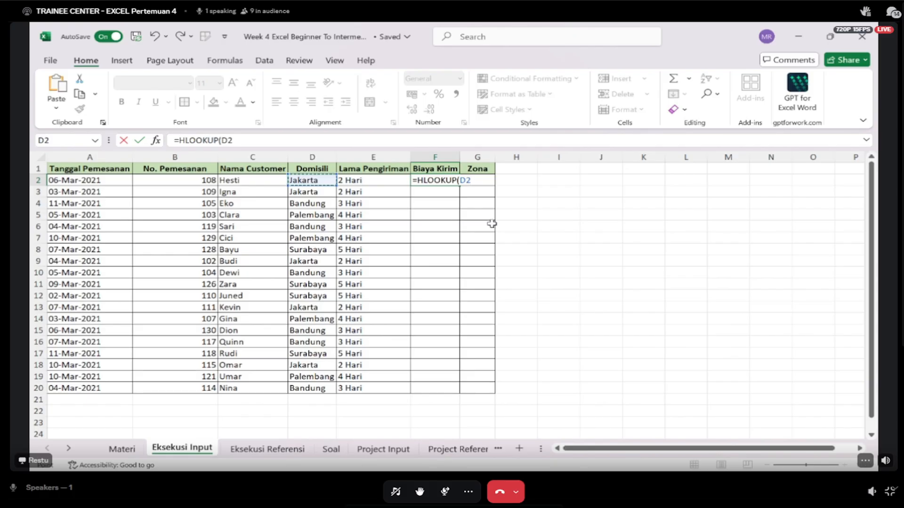
text(;)
click(258, 448)
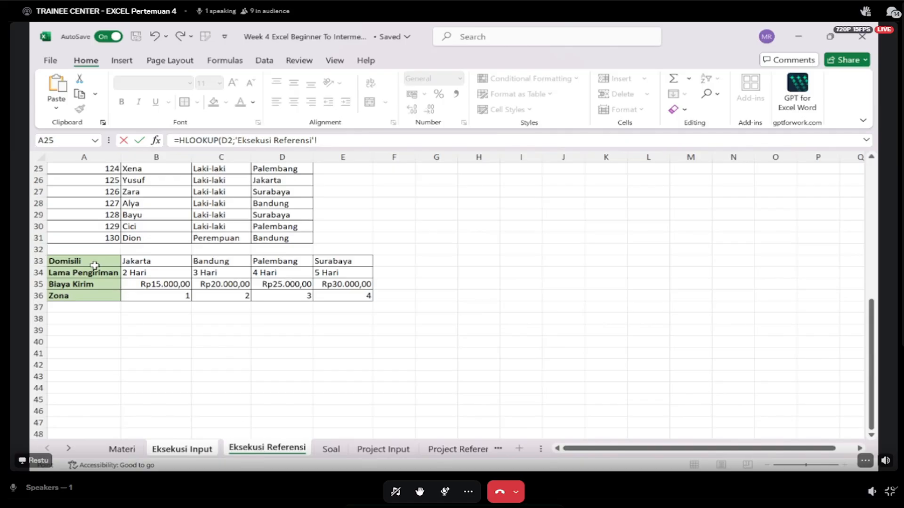
drag(93, 264, 351, 294)
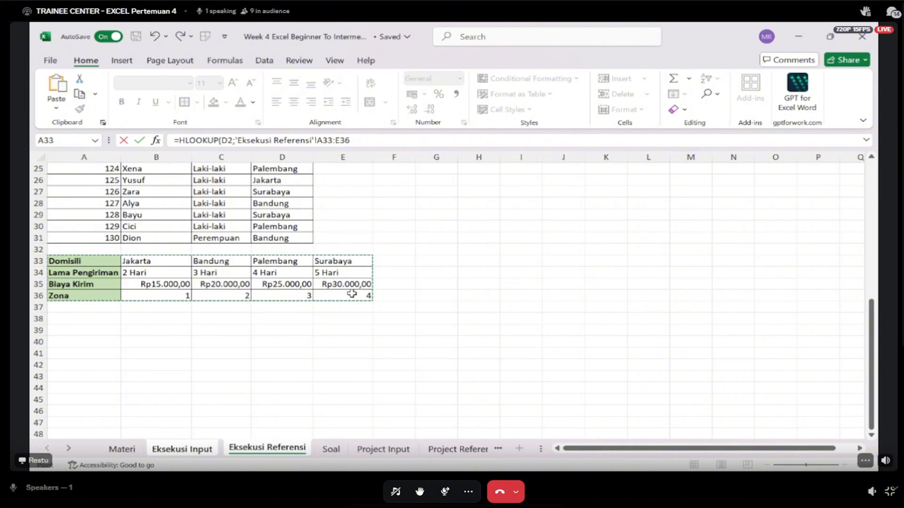
text(;)
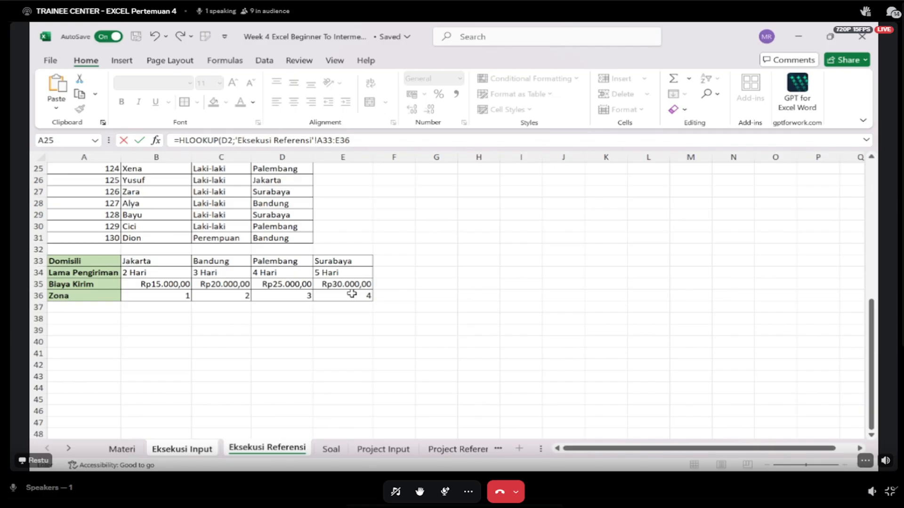
key(F4)
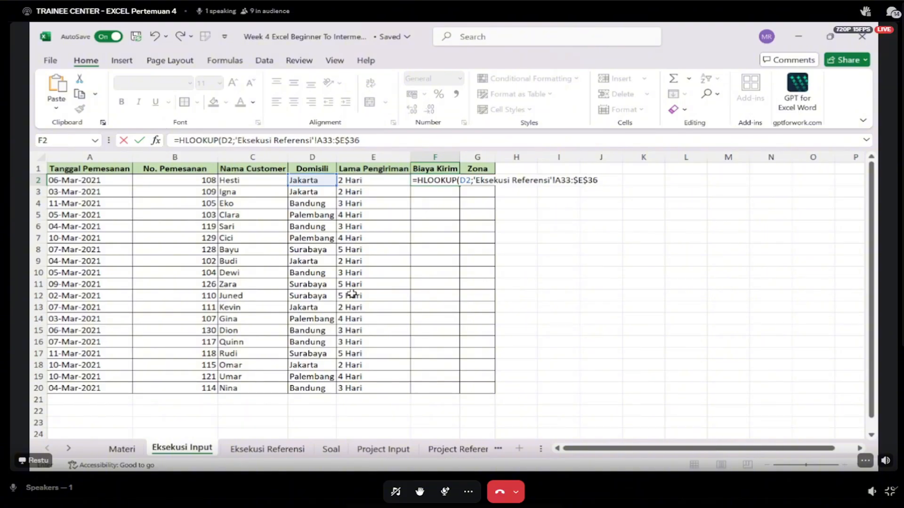
click(283, 452)
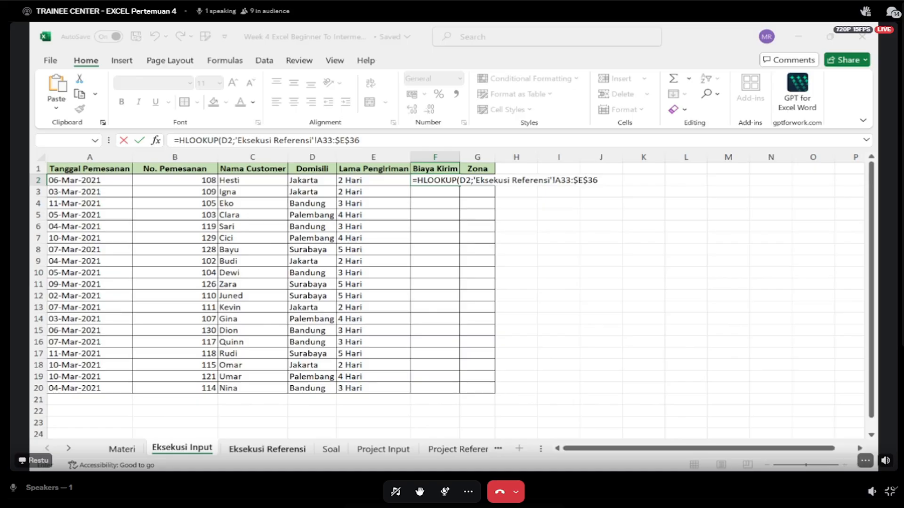
click(510, 258)
key(BackSpace)
key(BackSpace)
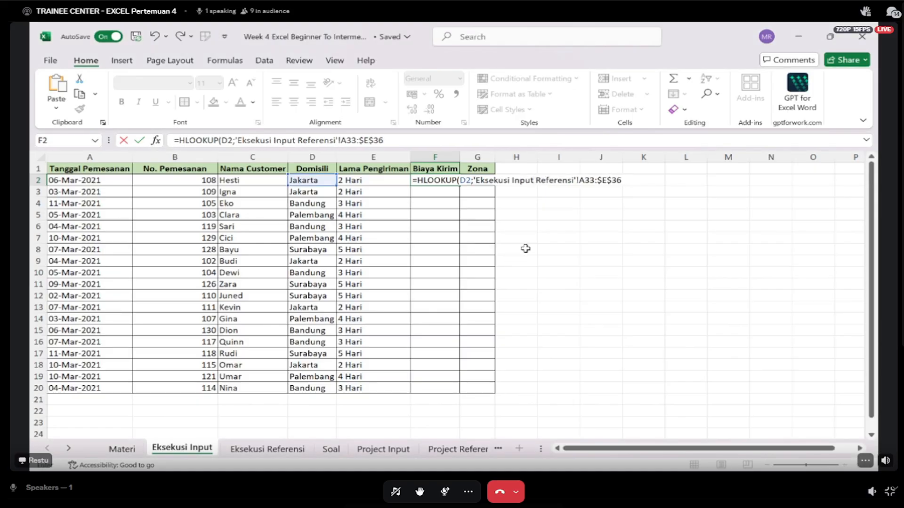
key(Escape)
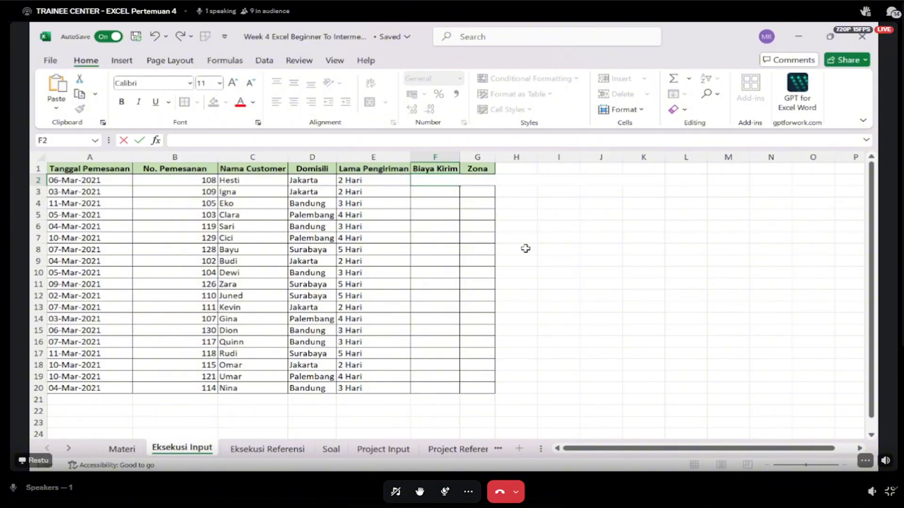
text(=hlook)
key(Tab)
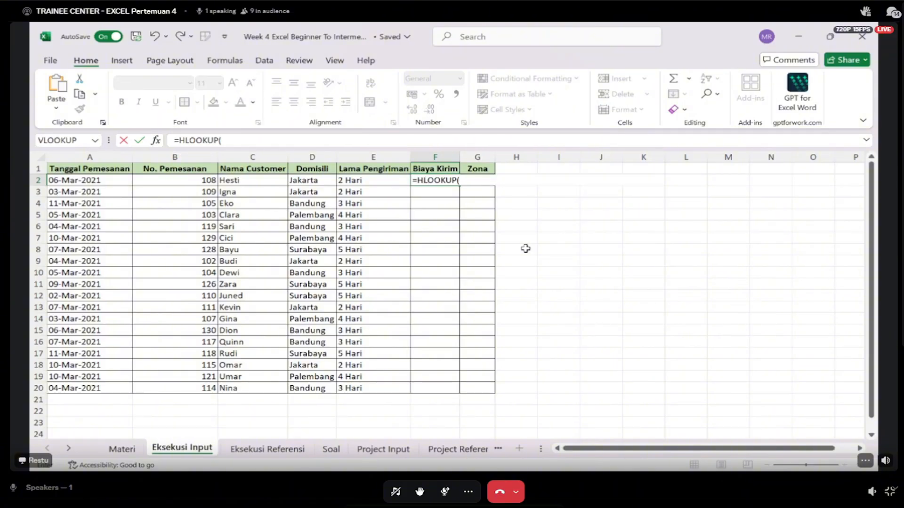
key(Left)
key(Left)
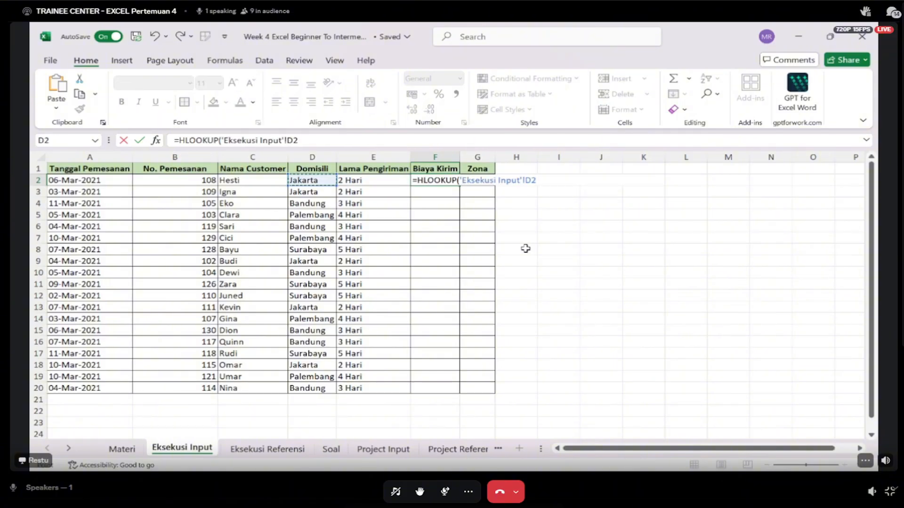
text(m)
key(BackSpace)
key(Escape)
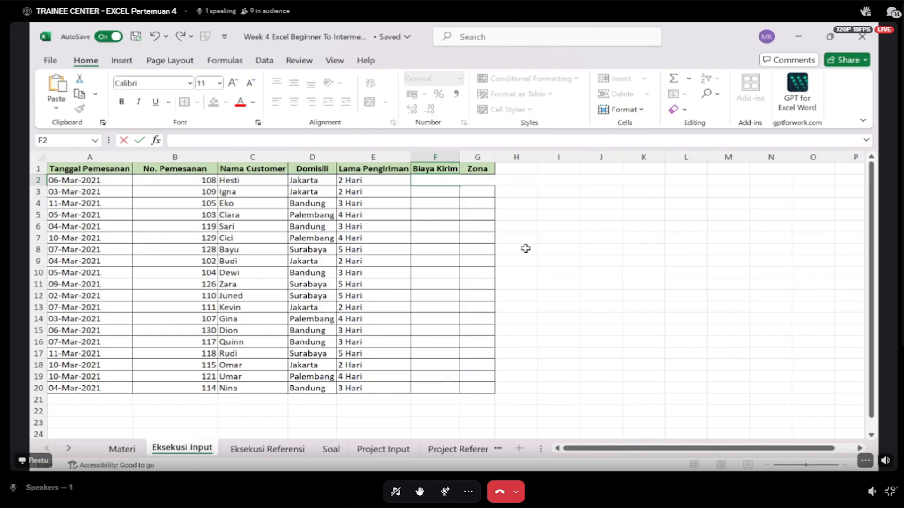
- Start an HLOOKUP in Biaya Kirim cell F2 using D2 and the absolute table range $A$33:$E$36 on Eksekusi Referensi
click(548, 292)
click(441, 179)
text(=hl)
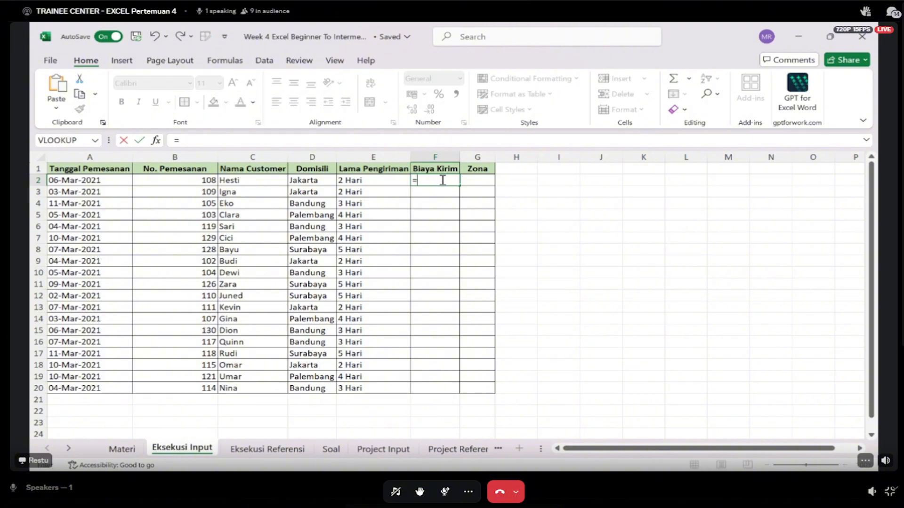
key(Tab)
key(Left)
key(Left)
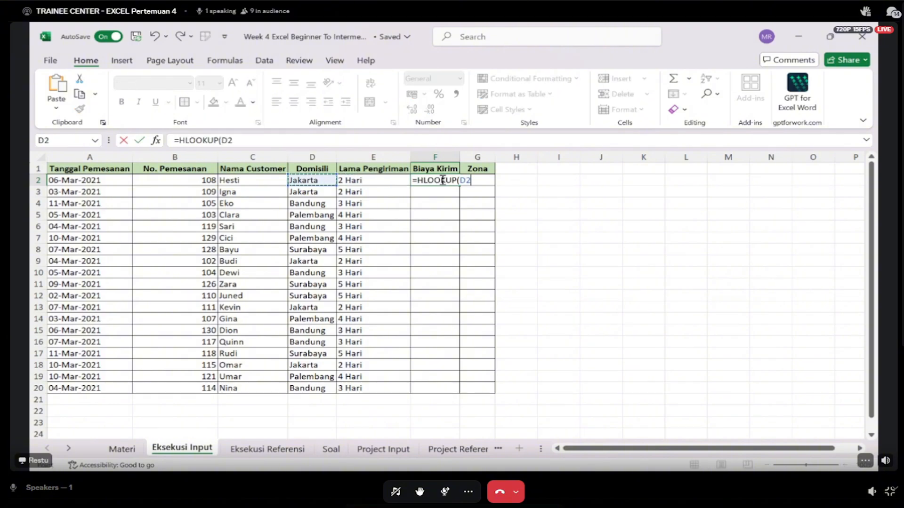
text(;)
click(260, 450)
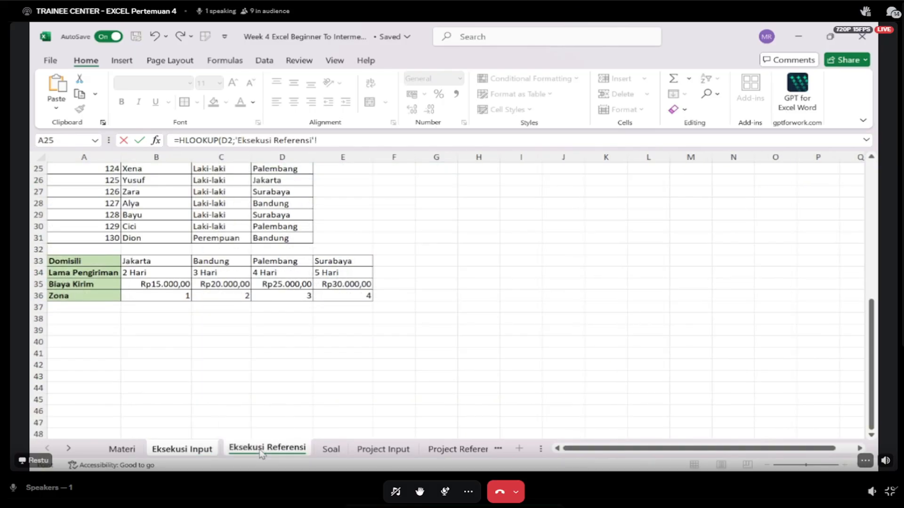
drag(62, 259, 335, 299)
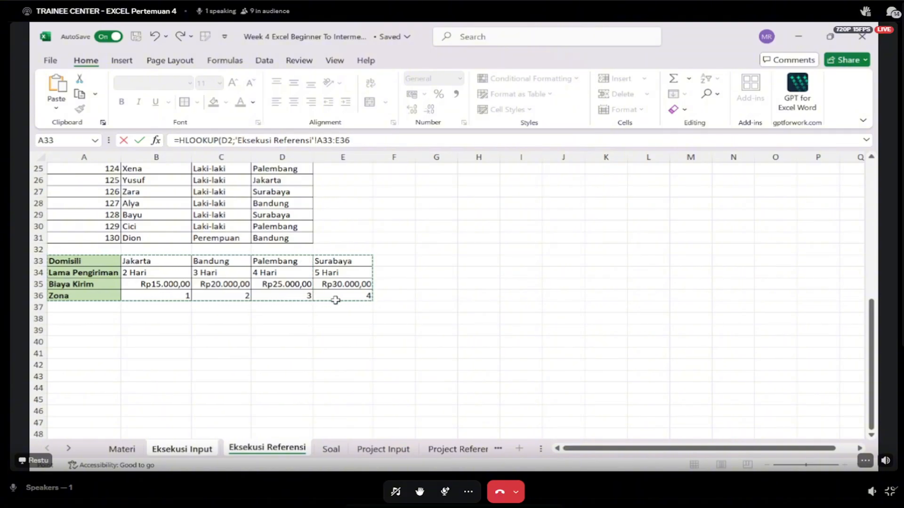
key(F4)
text(;)
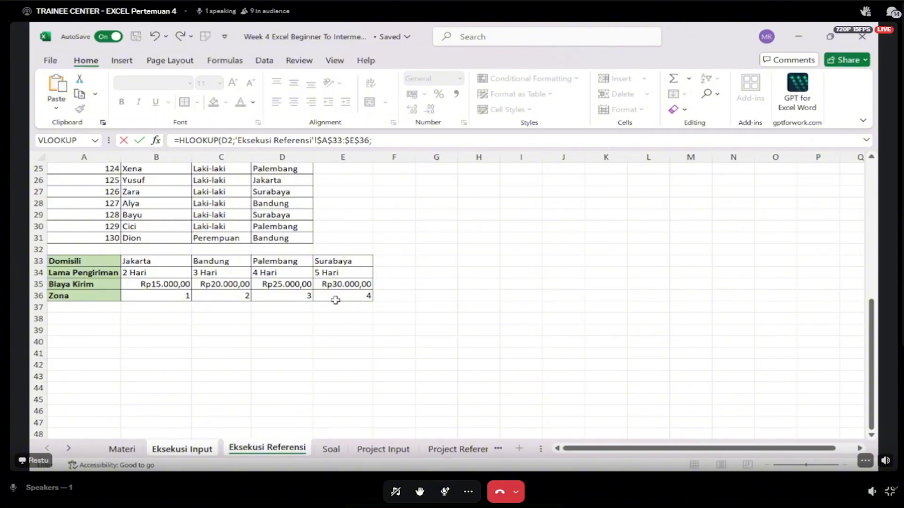
- Try completing the F2 HLOOKUP with row index 3 and approximate match TRUE
text(3;0)
key(BackSpace)
text(TRUE)
key(Return)
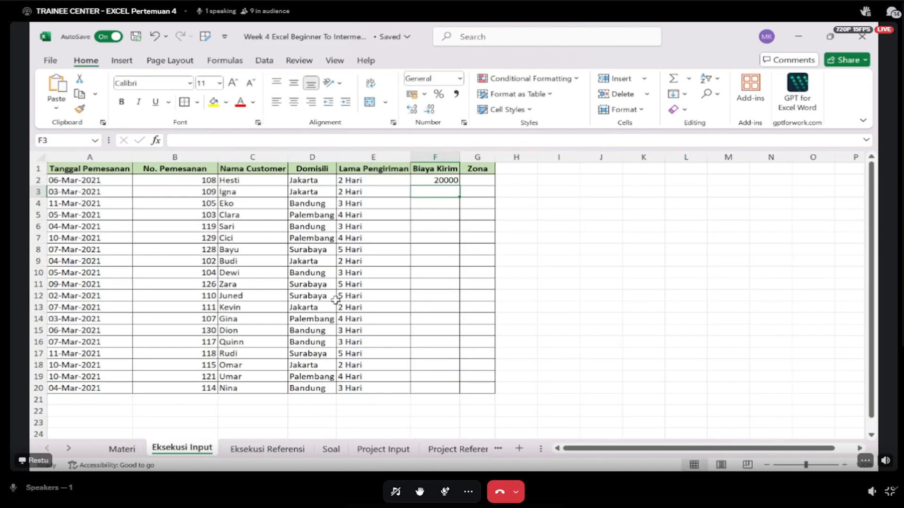
- Format the Biaya Kirim cells F2:F20 as Currency and widen column F
key(Up)
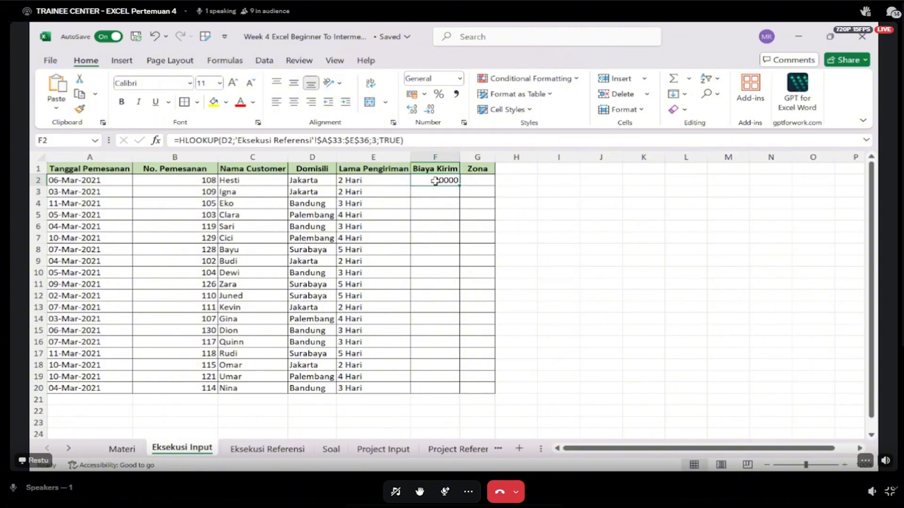
drag(436, 181, 440, 386)
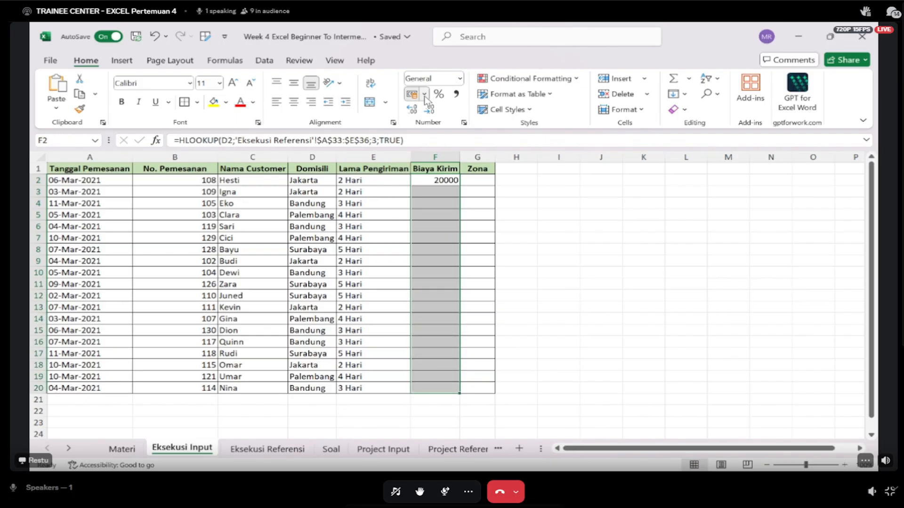
click(459, 82)
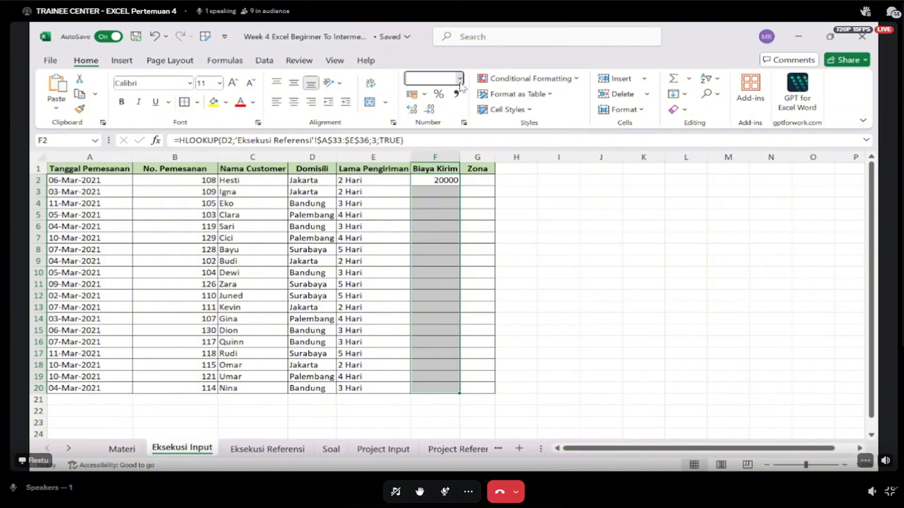
click(459, 160)
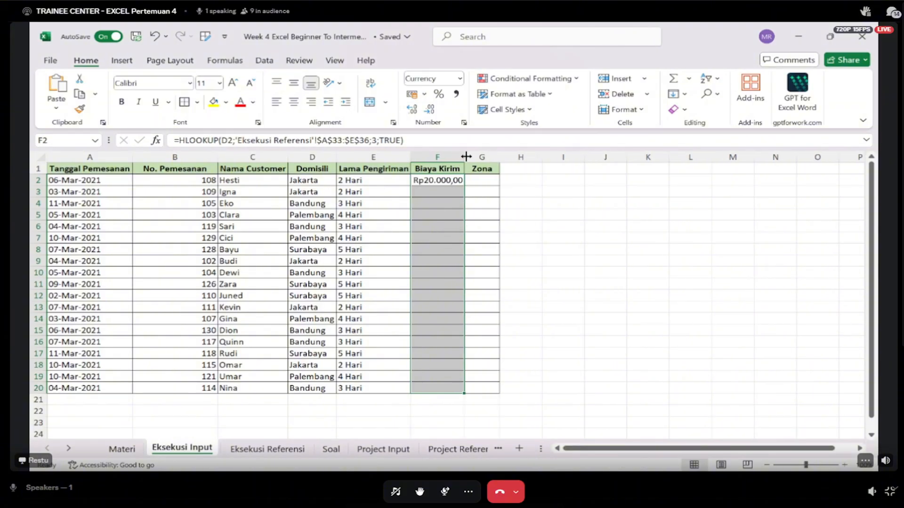
drag(463, 157, 477, 157)
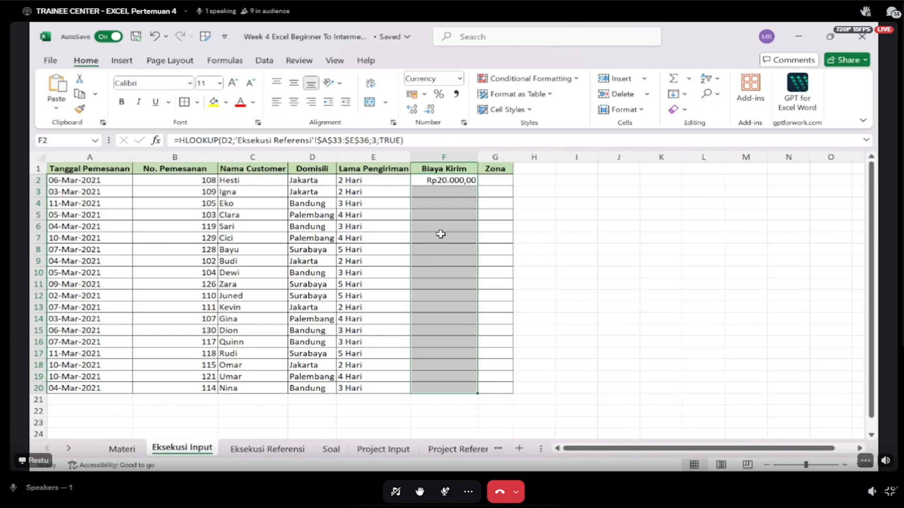
- Fill the TRUE-match HLOOKUP formula from F2 down to F20
click(439, 193)
key(Up)
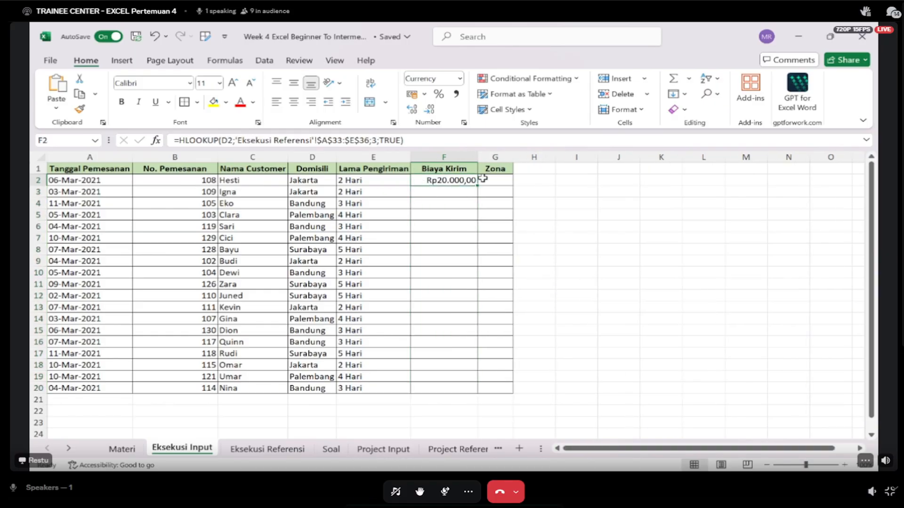
drag(478, 186, 478, 394)
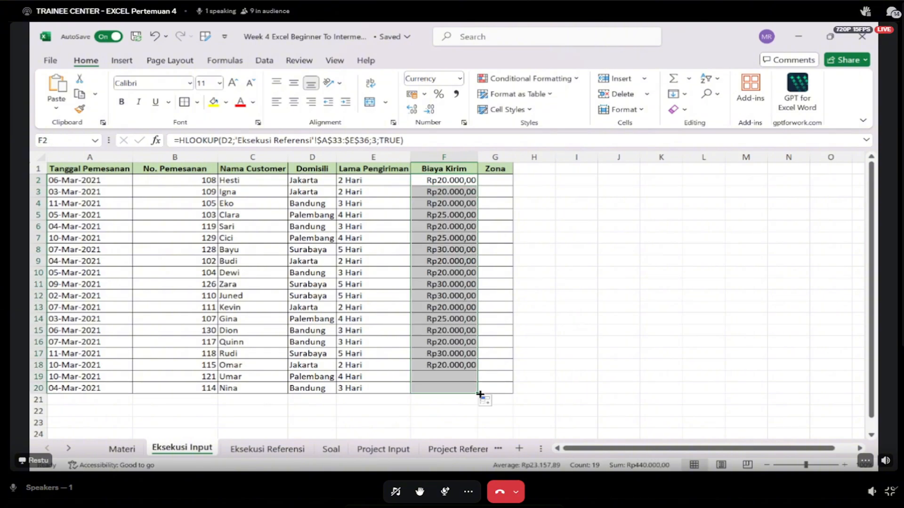
- Check Jakarta's Biaya Kirim in B35 on Eksekusi Referensi against F3, and undo the Biaya Kirim fill, column width, currency format and formula
click(506, 240)
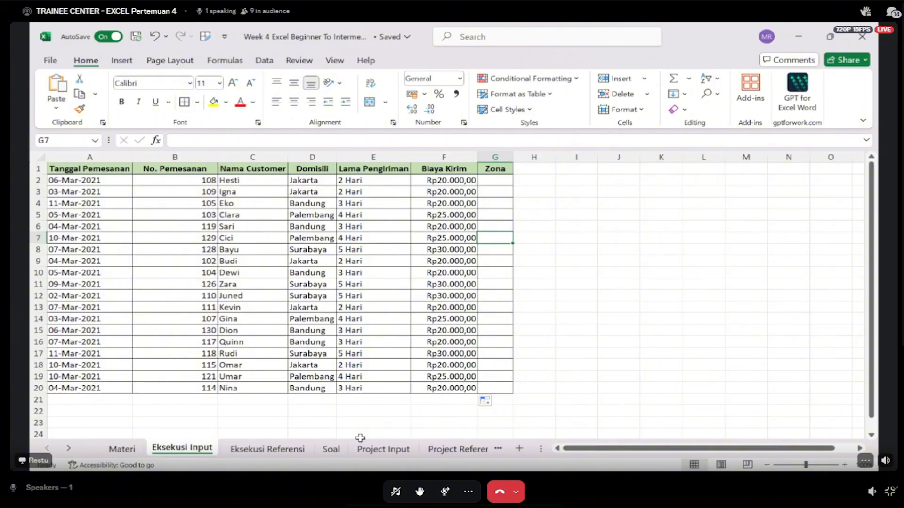
click(285, 454)
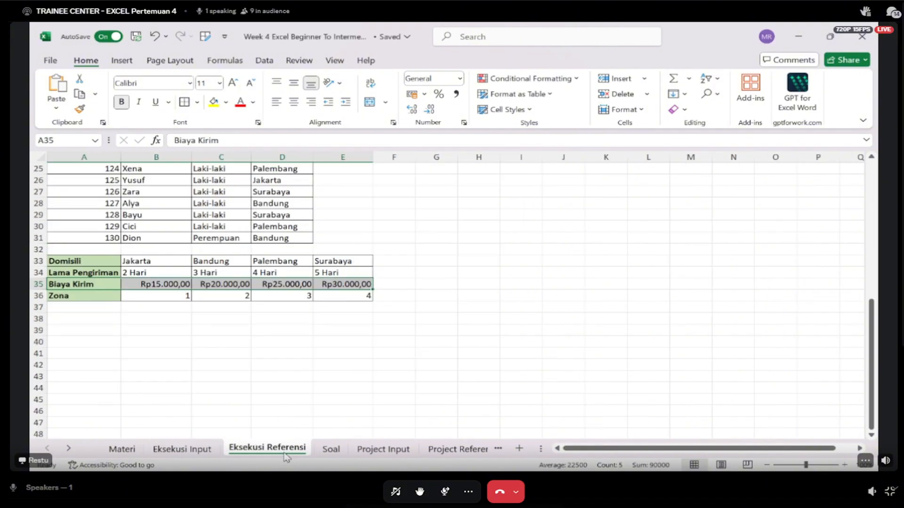
click(163, 283)
click(184, 450)
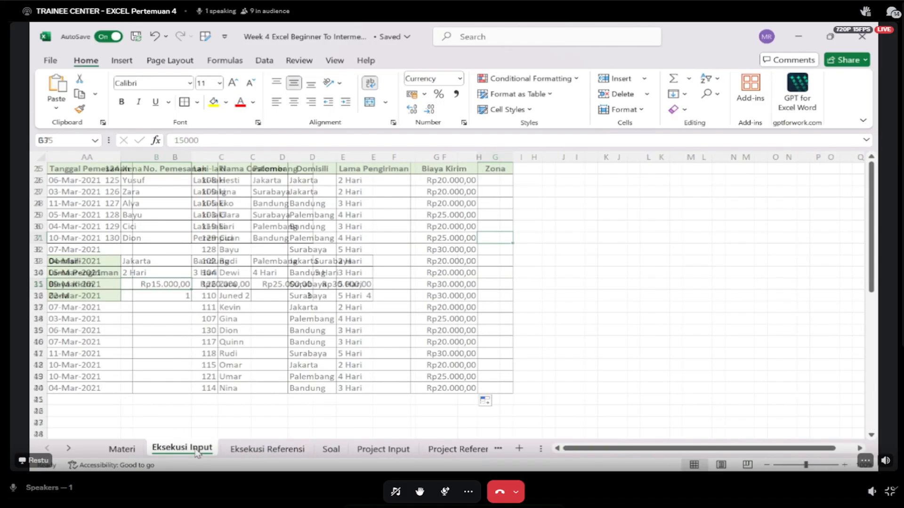
click(453, 190)
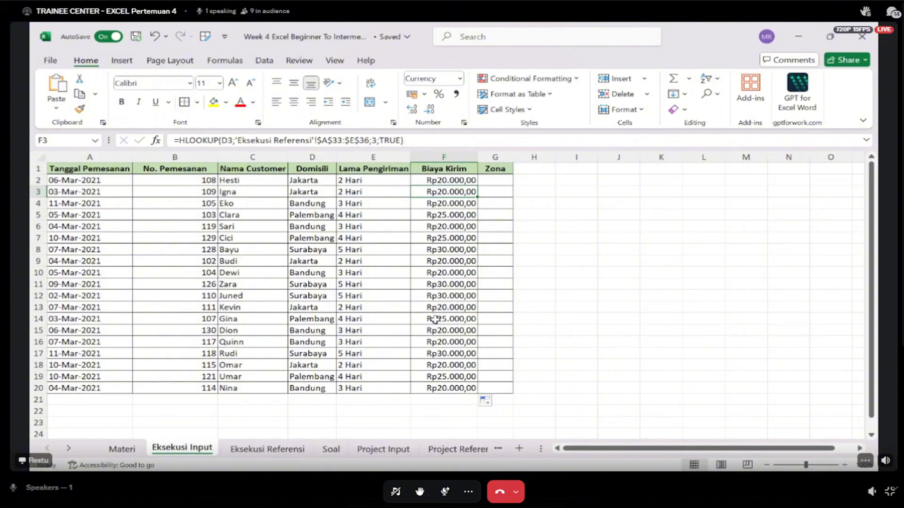
key(ctrl+z)
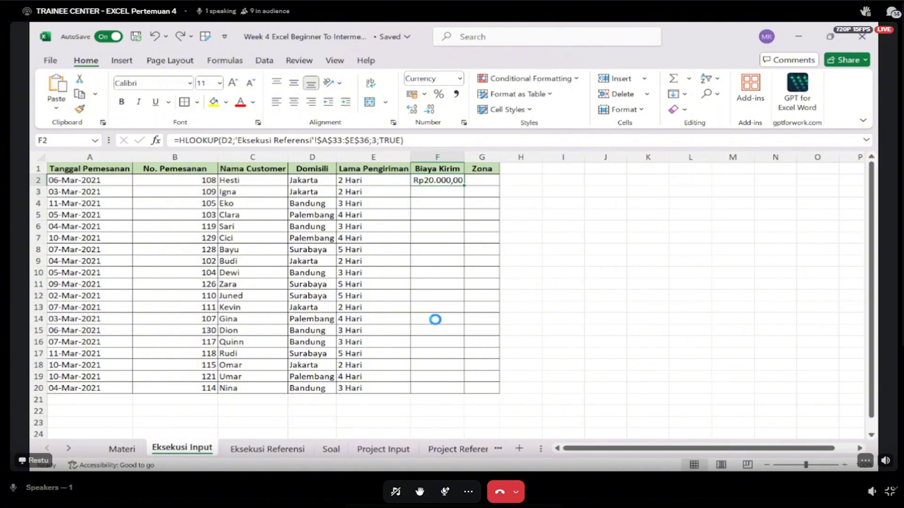
key(ctrl+z)
- Begin a new HLOOKUP in F2 with D2 as lookup value and 'Eksekusi Referensi'!$A$33:$E$36 as the absolute table range
text(=)
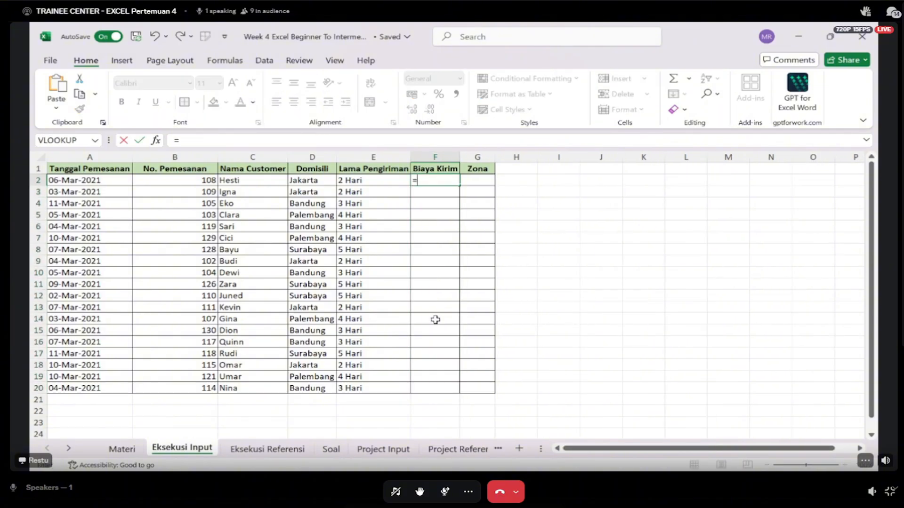
text(HLOOKUP()
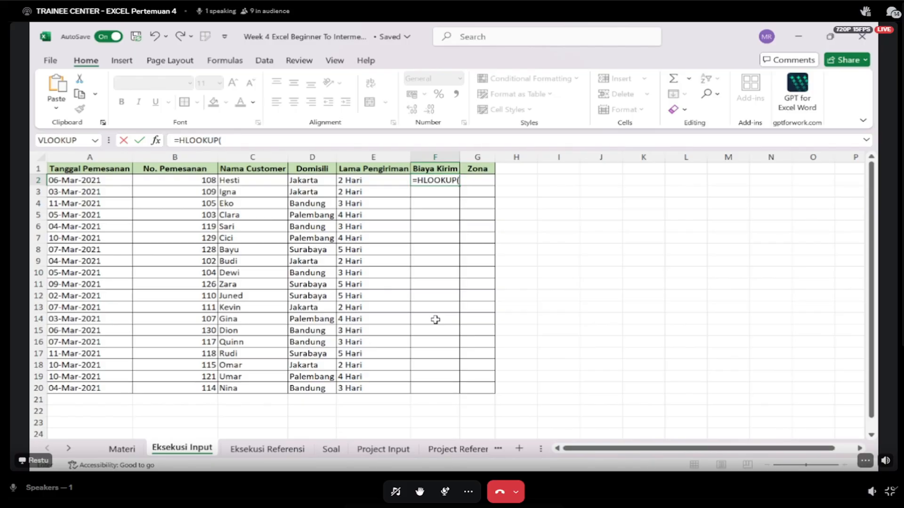
key(Left)
key(Left)
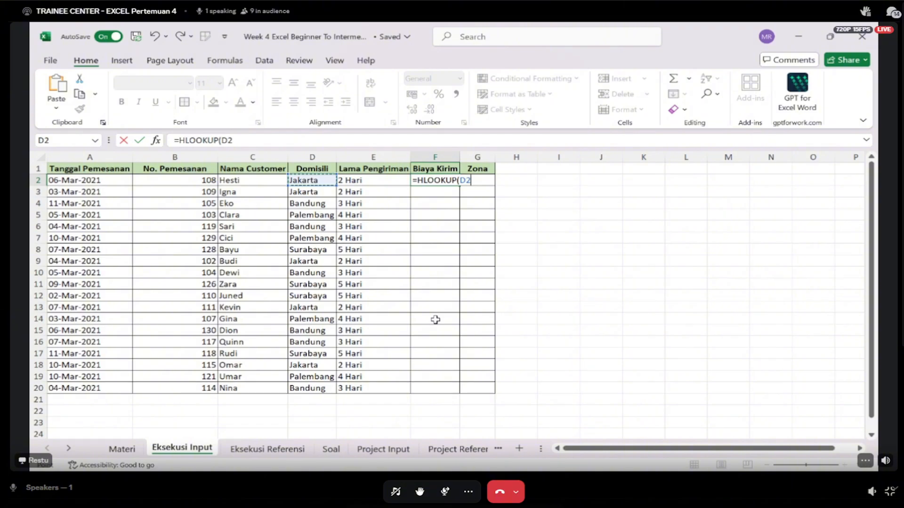
text(;)
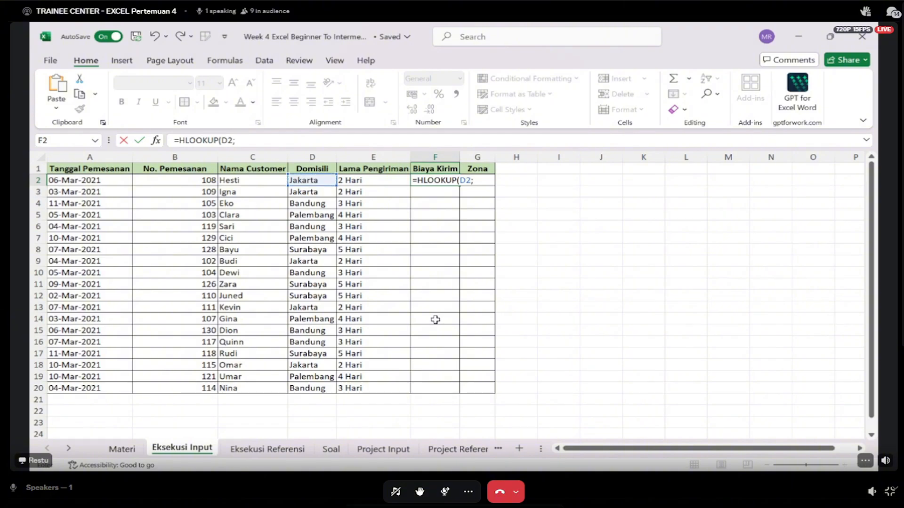
click(267, 449)
drag(105, 260, 339, 296)
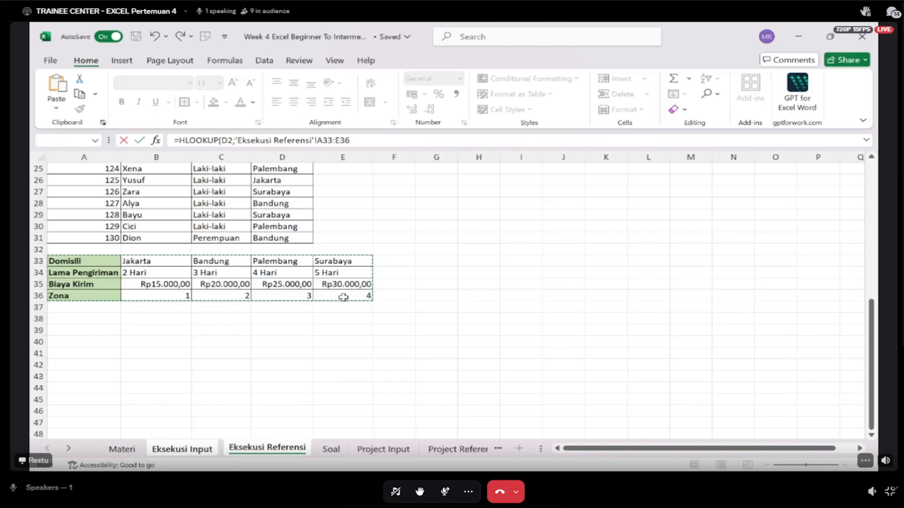
key(F4)
text(;)
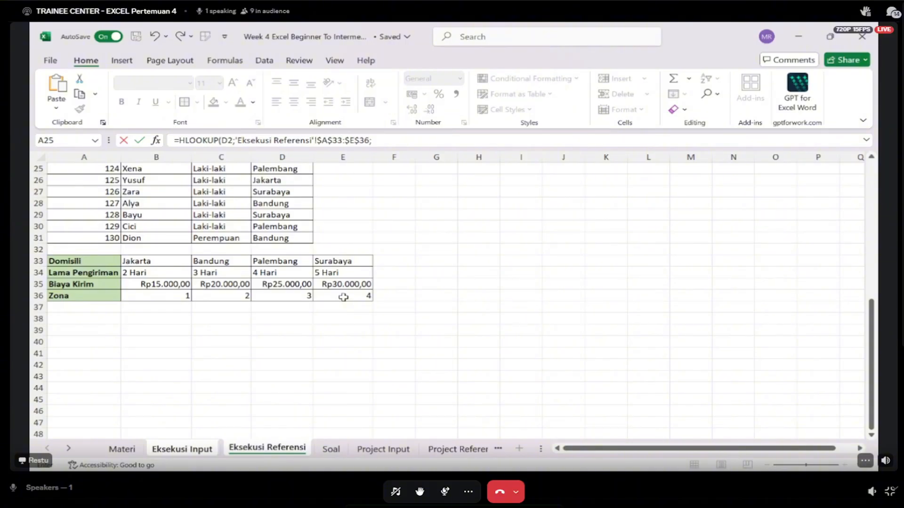
text(3;0)
- Complete the F2 HLOOKUP with row index 3 and exact match 0
key(Return)
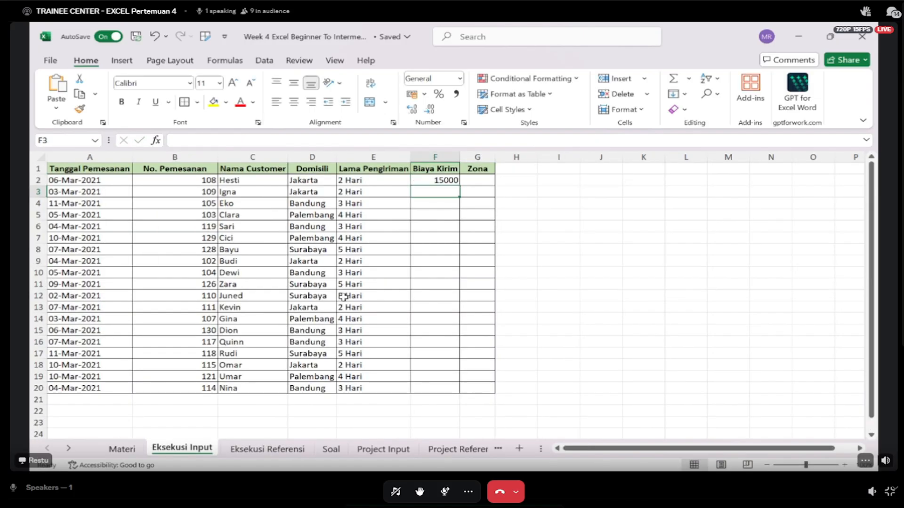
- Fill the F2 HLOOKUP formula down to F20 and apply the Rupiah accounting format to the filled cells
key(Up)
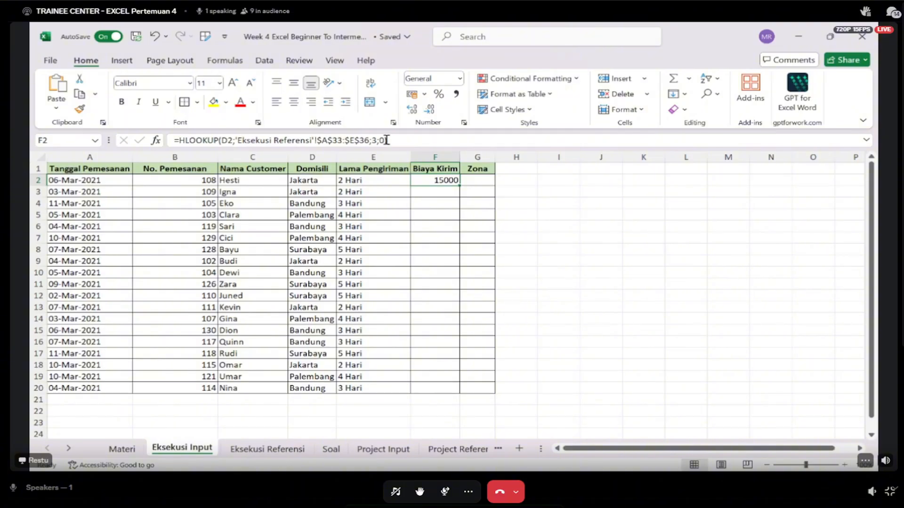
double_click(457, 184)
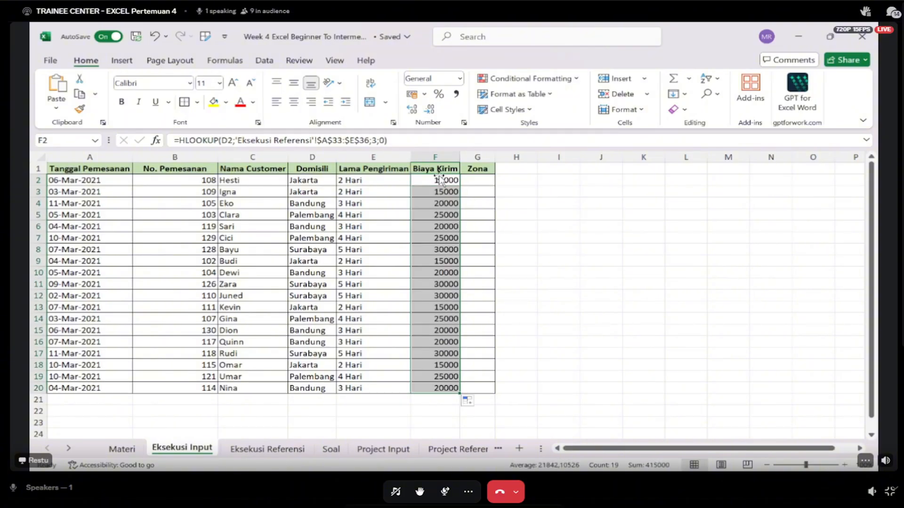
click(412, 94)
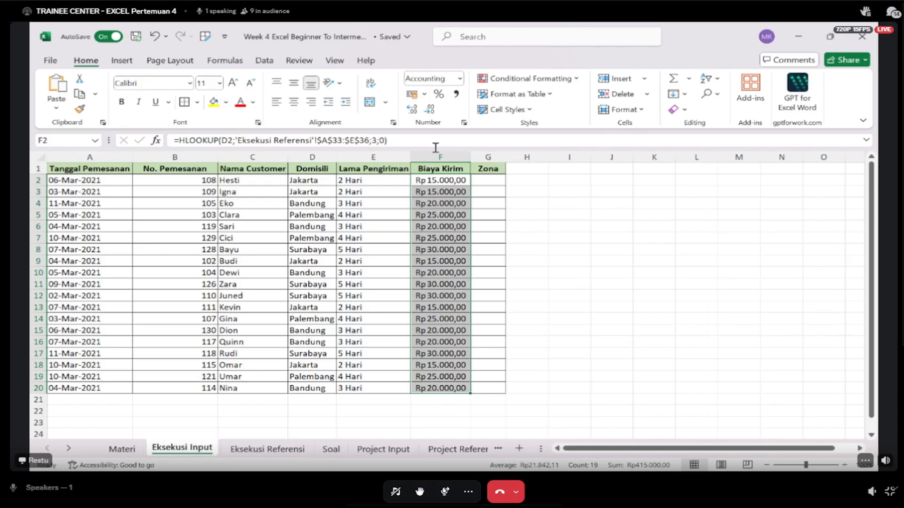
- Widen the Biaya Kirim and Zona columns on Eksekusi Input
drag(471, 156, 474, 156)
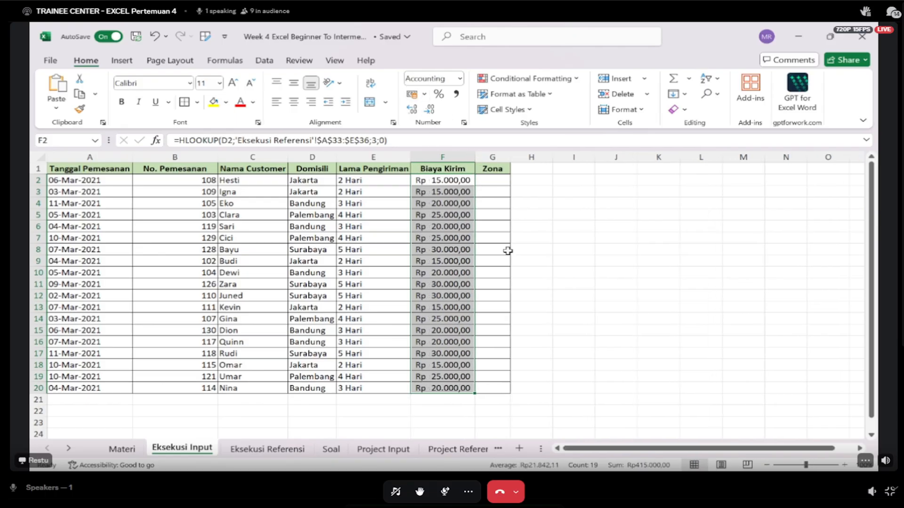
click(512, 252)
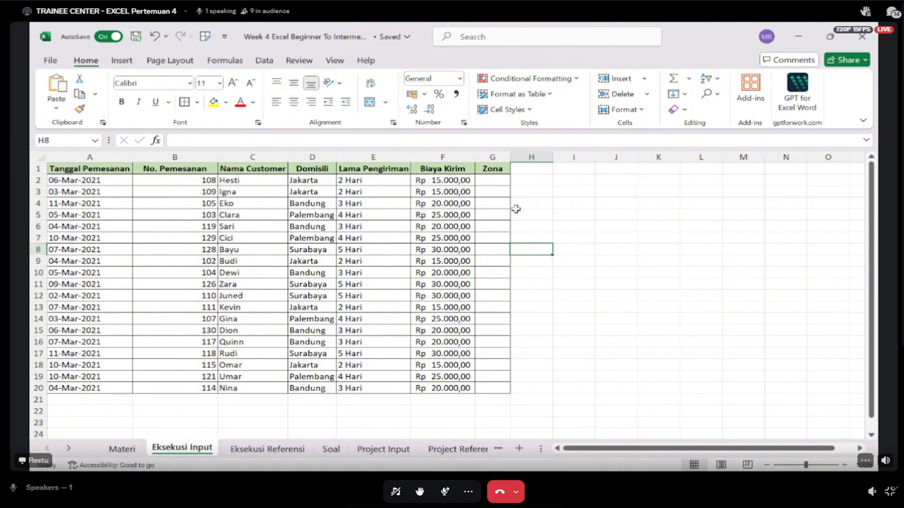
drag(511, 157, 537, 155)
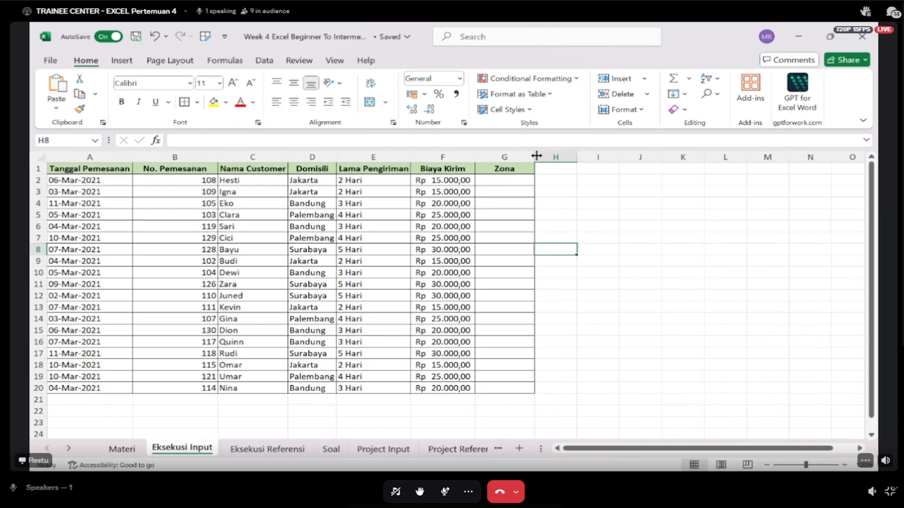
- Check the Zona row B36:E36 on Eksekusi Referensi, then return to cell G2 on Eksekusi Input
click(512, 179)
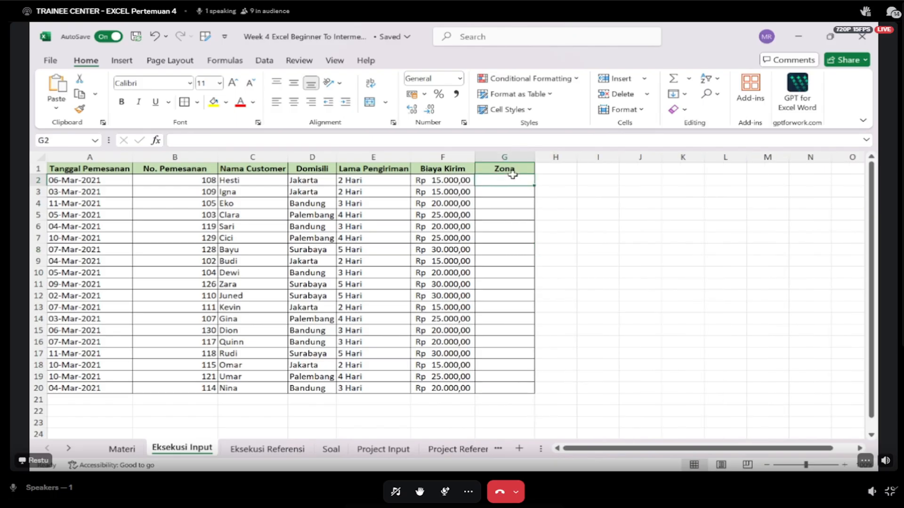
click(258, 450)
click(176, 295)
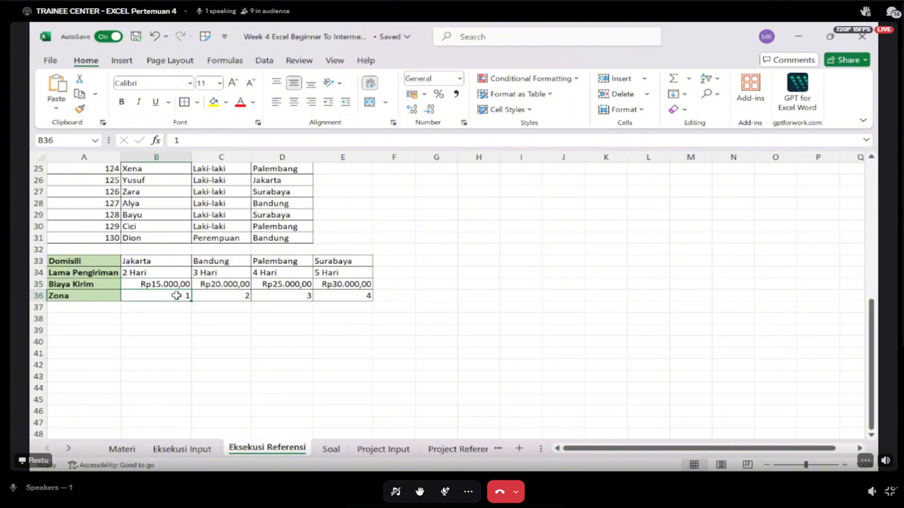
key(Right)
key(Right)
key(Right)
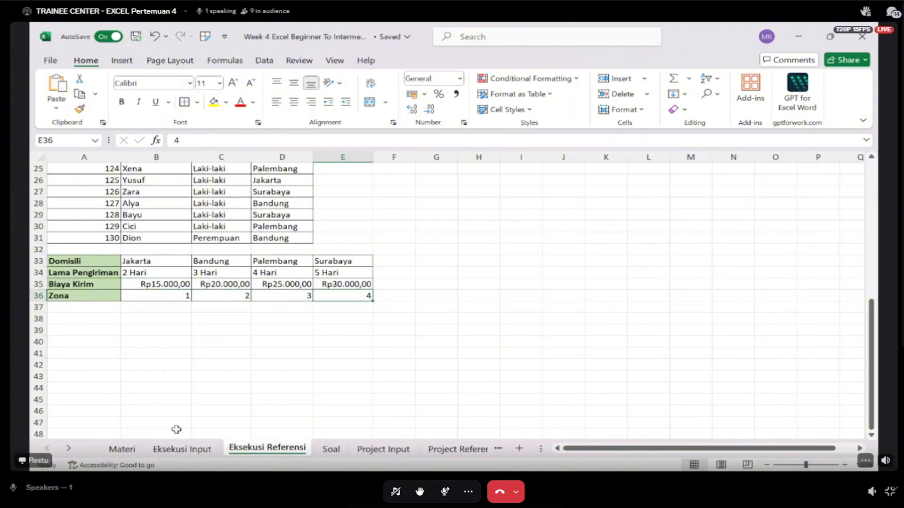
click(182, 450)
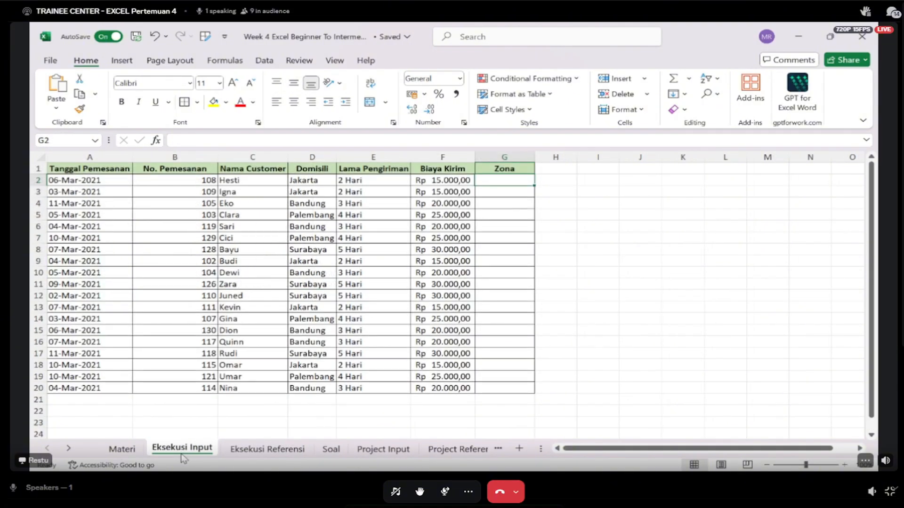
- Begin an HLOOKUP in G2 with D2 as lookup value and 'Eksekusi Referensi'!$A$33:$E$36 as the absolute table range
text(=HLOOKUP()
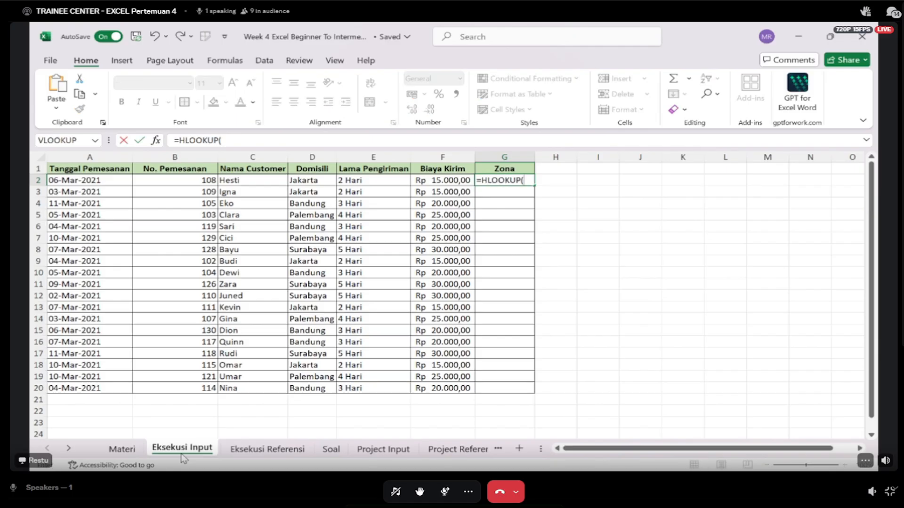
key(Left)
key(Left)
key(Left)
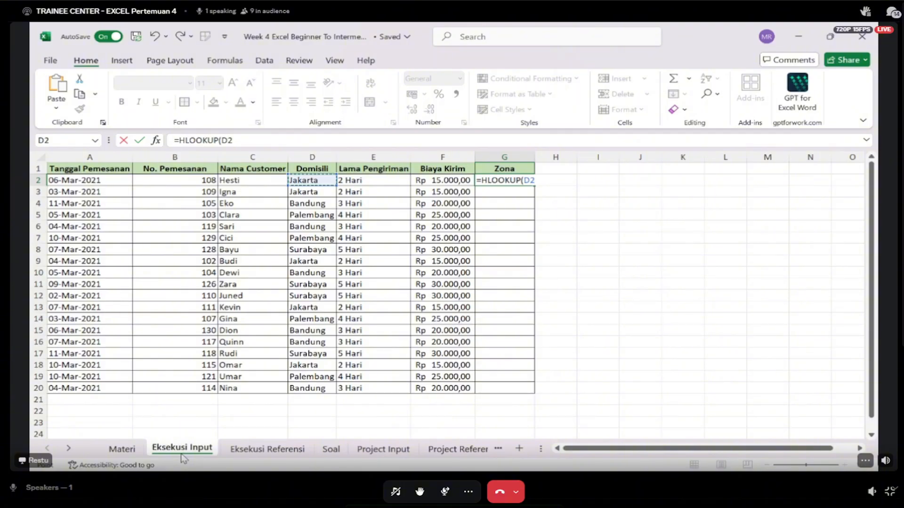
text(;)
click(267, 448)
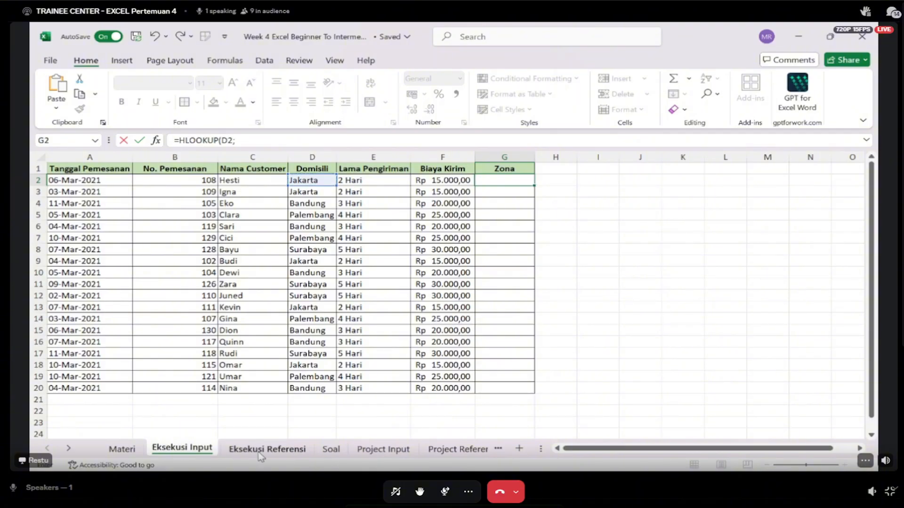
drag(96, 261, 345, 298)
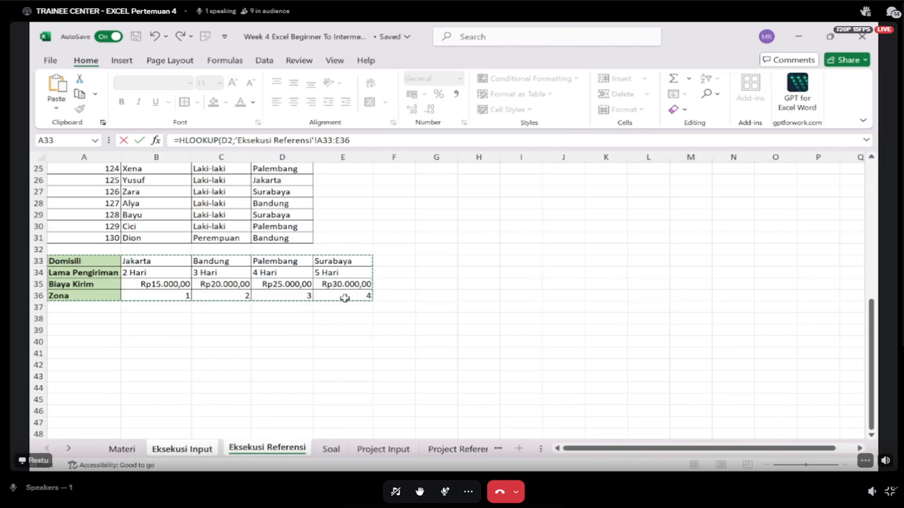
key(F4)
text(;)
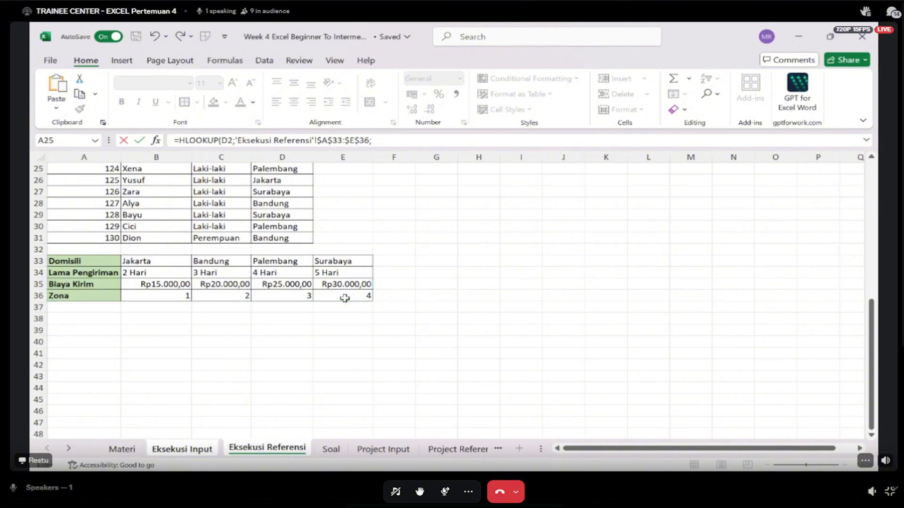
text(4;0)
- Complete the G2 HLOOKUP with row index 4 and exact match 0
key(Return)
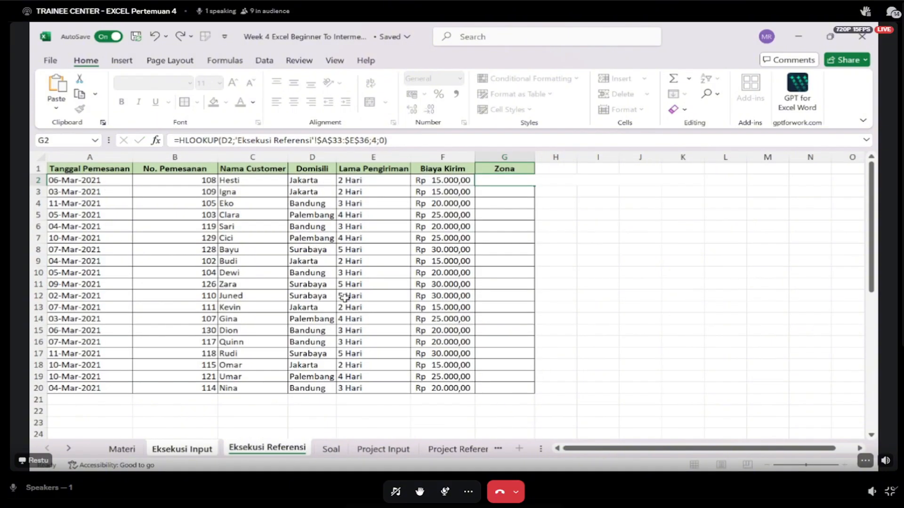
- Fill the Zona formula from G2 down to G20
click(527, 182)
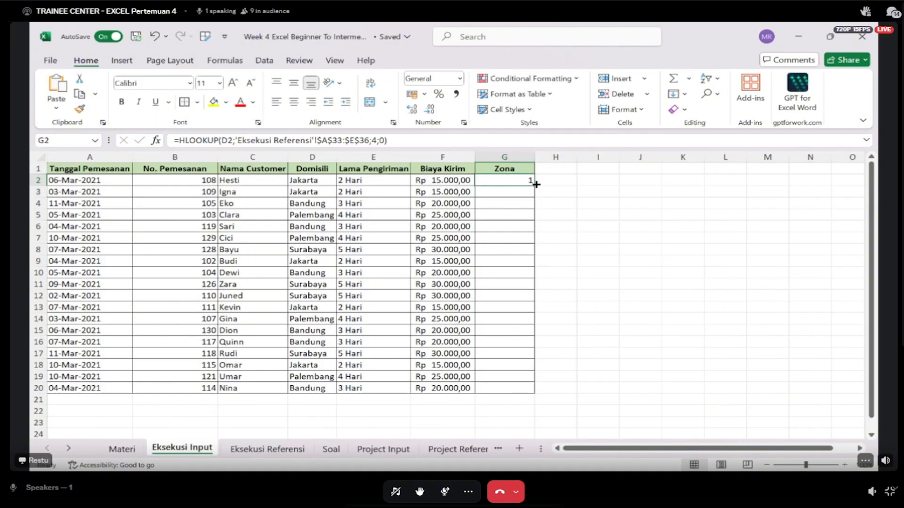
double_click(536, 184)
click(559, 354)
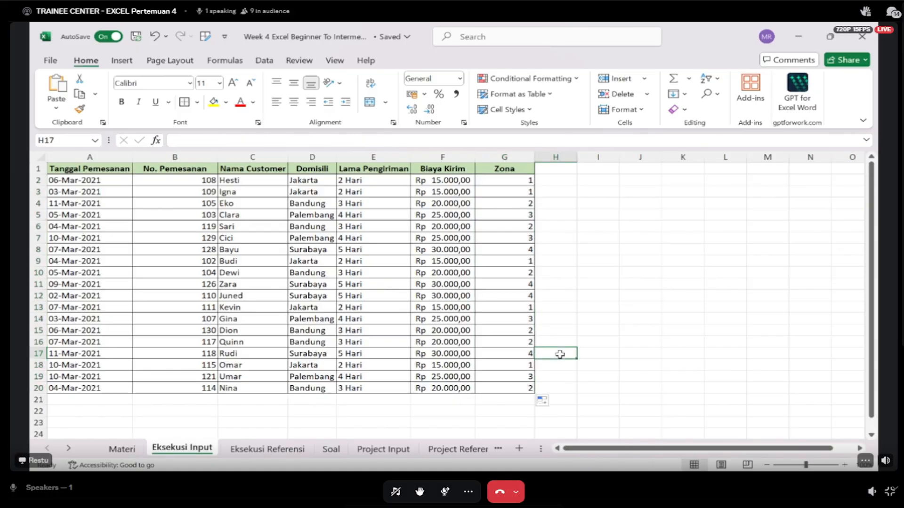
key(Left)
key(Left)
key(Up)
key(Left)
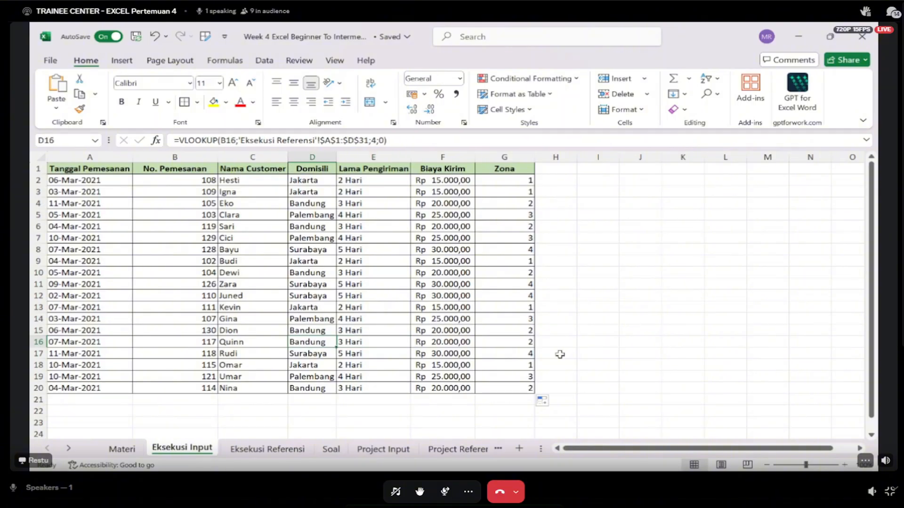
key(Left)
key(Left)
key(Right)
key(Right)
key(alt+Tab)
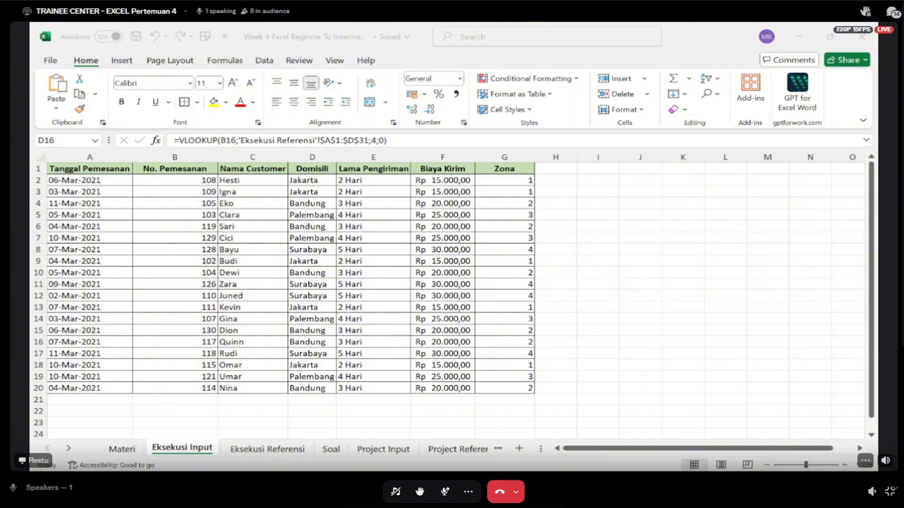
key(alt+Tab)
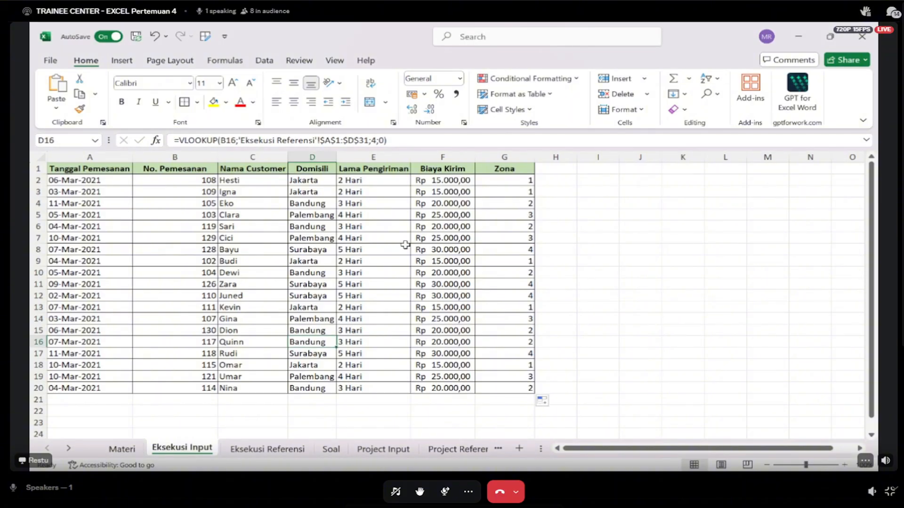
- Undo the Zona column fill and the HLOOKUP formula in G2
click(405, 245)
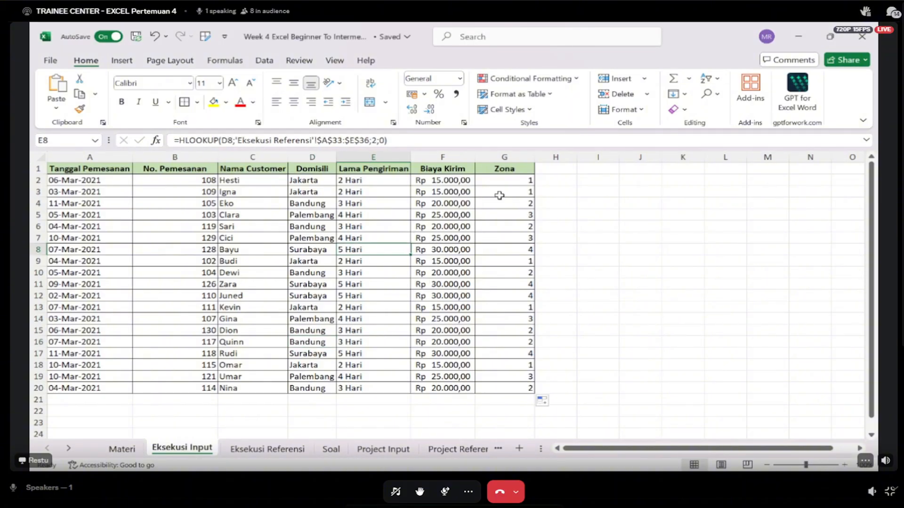
click(505, 181)
key(ctrl+z)
key(ctrl+z)
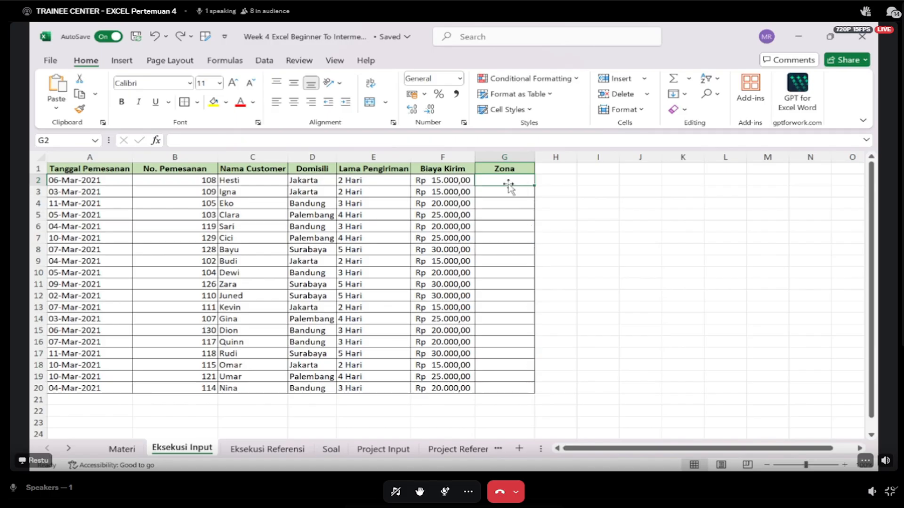
- Begin a trial HLOOKUP in G2 with No. Pemesanan B2 as lookup value and 'Eksekusi Referensi'!$A$33:$E$36 as the absolute table range
text(=HLOOKUP()
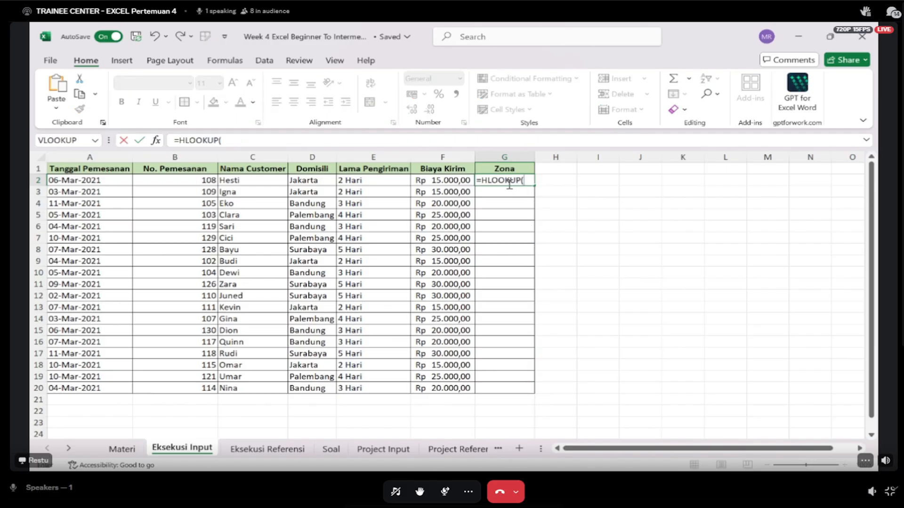
key(Left)
key(Left)
key(Left)
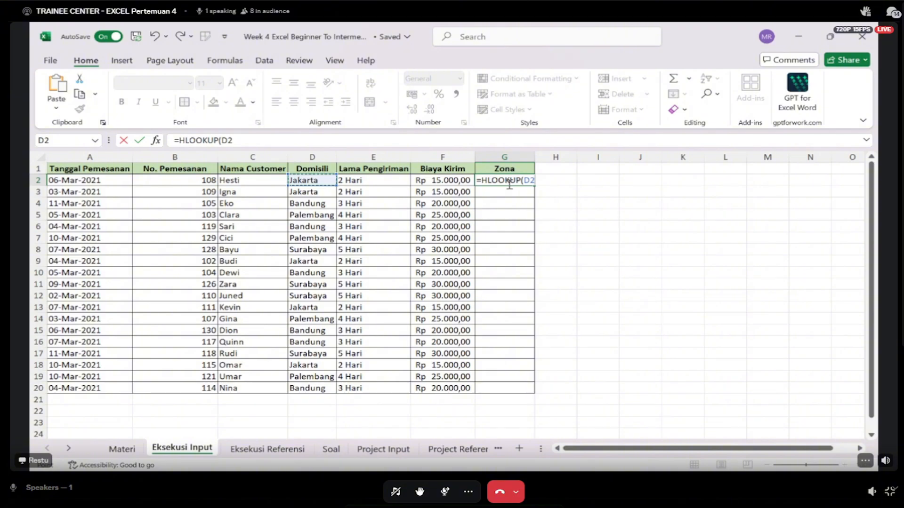
key(Left)
key(Left)
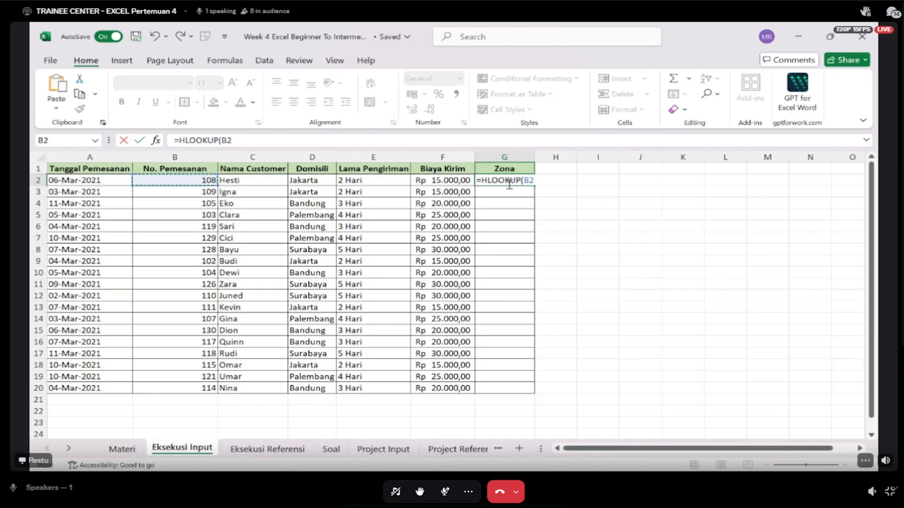
text(;)
click(272, 445)
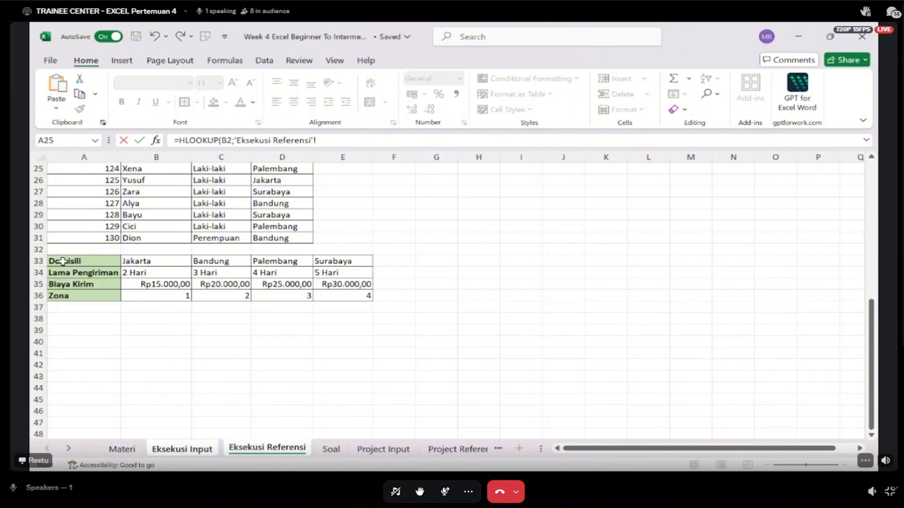
drag(61, 249, 345, 291)
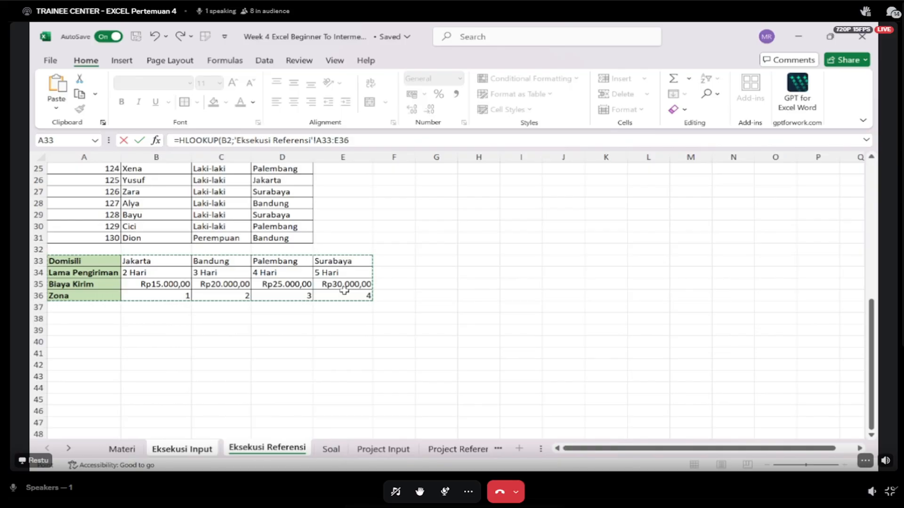
key(F4)
text(;)
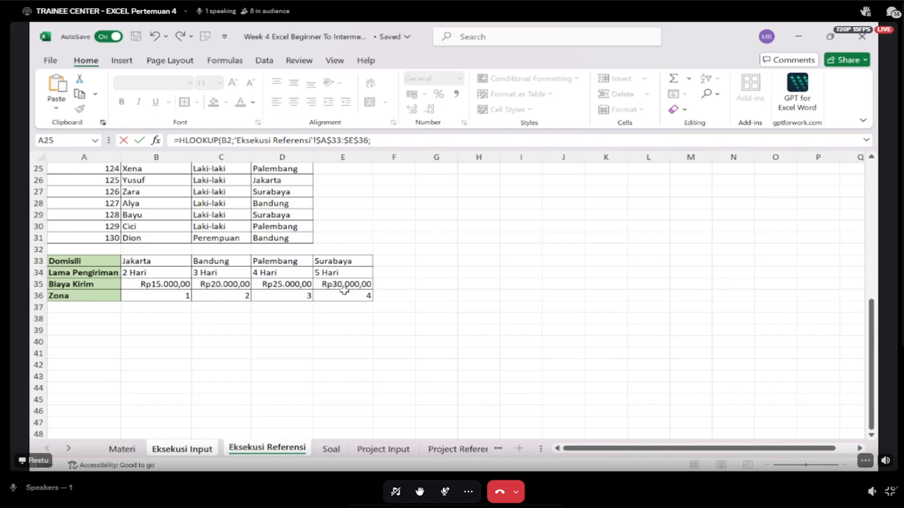
text(4)
- Complete the trial B2-based HLOOKUP in G2 with row index 4 and exact match 0
scroll(287, 233, up, 8)
scroll(287, 232, down, 1)
scroll(287, 232, down, 6)
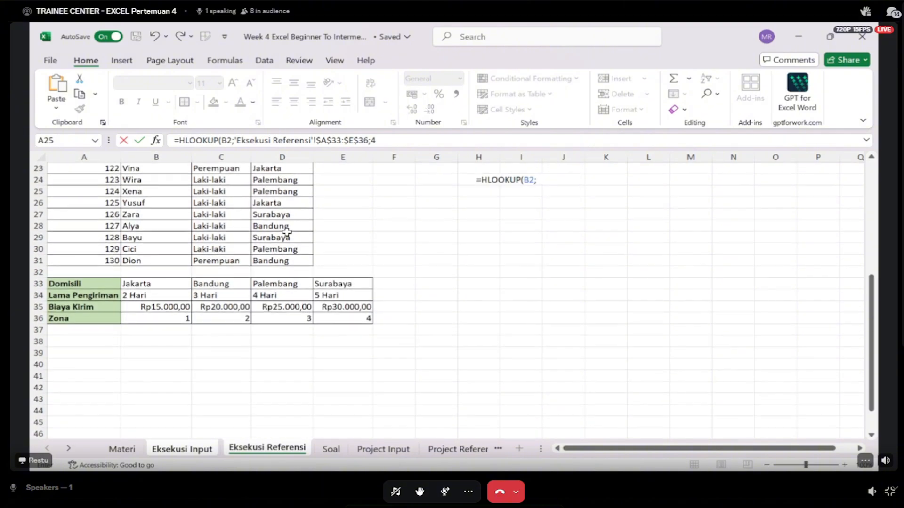
text(;)
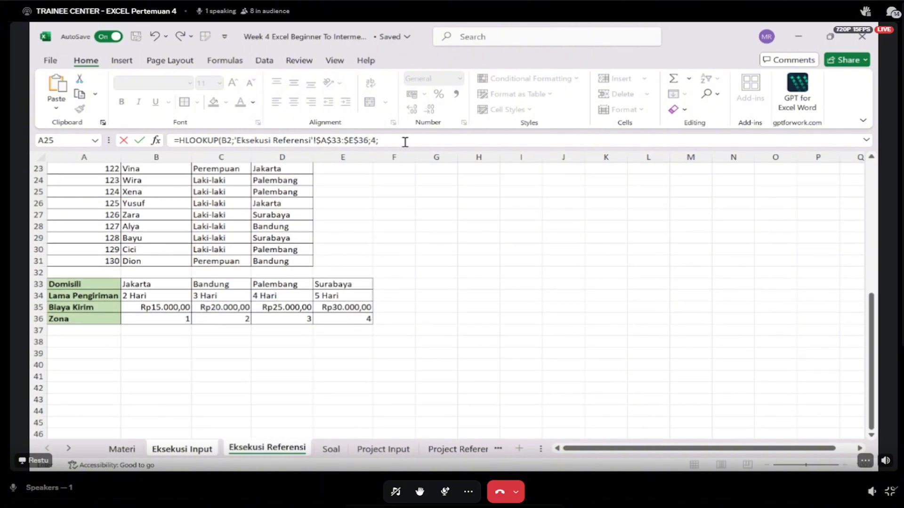
text(0))
key(Return)
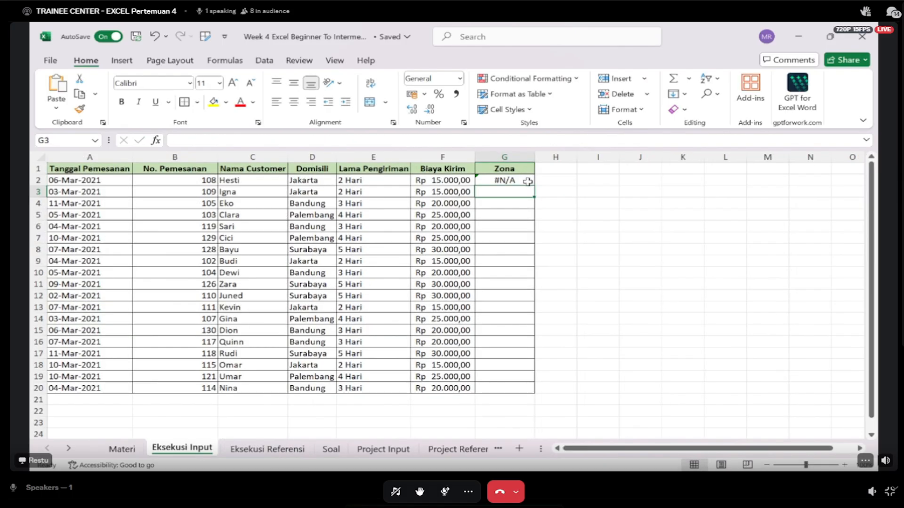
- Replace the trial formula in Zona cell G2 with a new HLOOKUP that uses Domisili D2 as lookup value
click(527, 182)
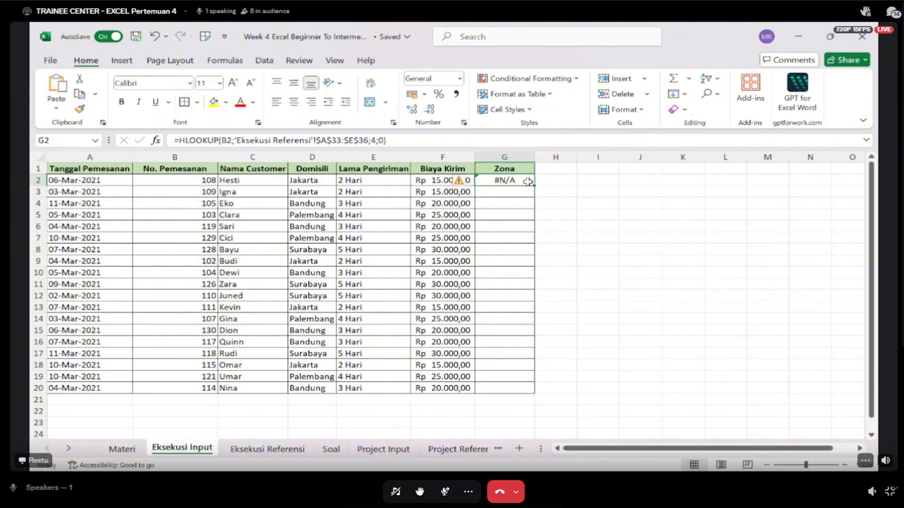
double_click(528, 181)
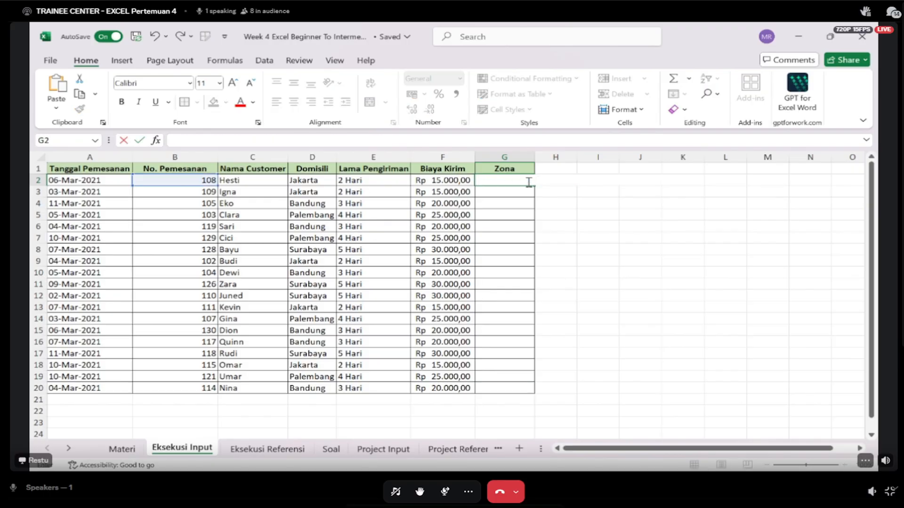
text(=)
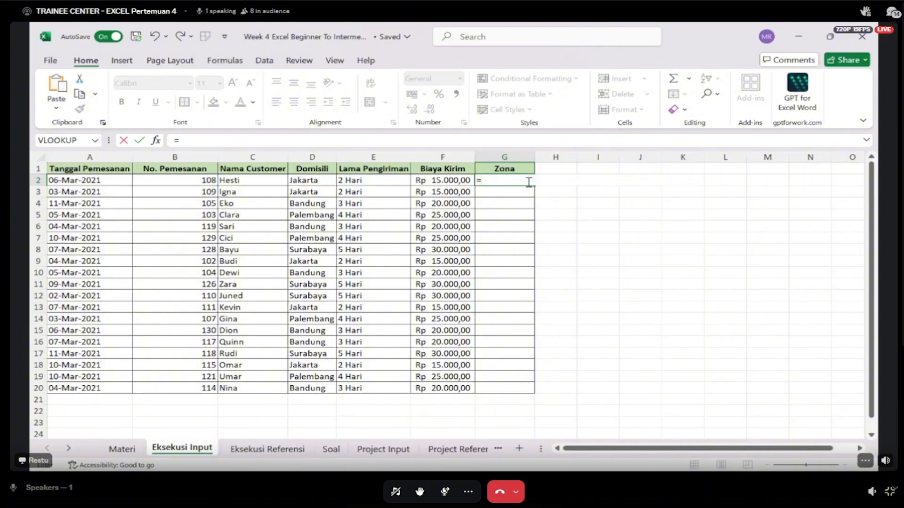
text(HLOOKUP()
key(Left)
key(Left)
key(Left)
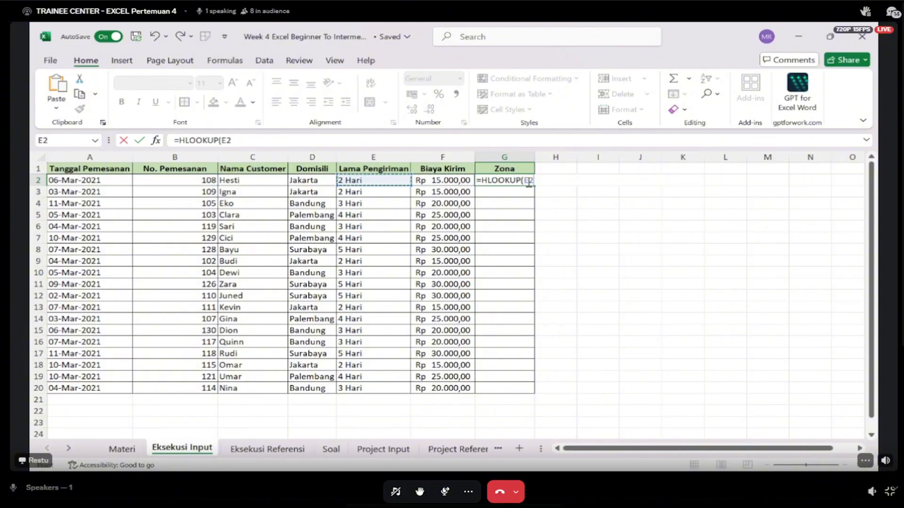
text(;)
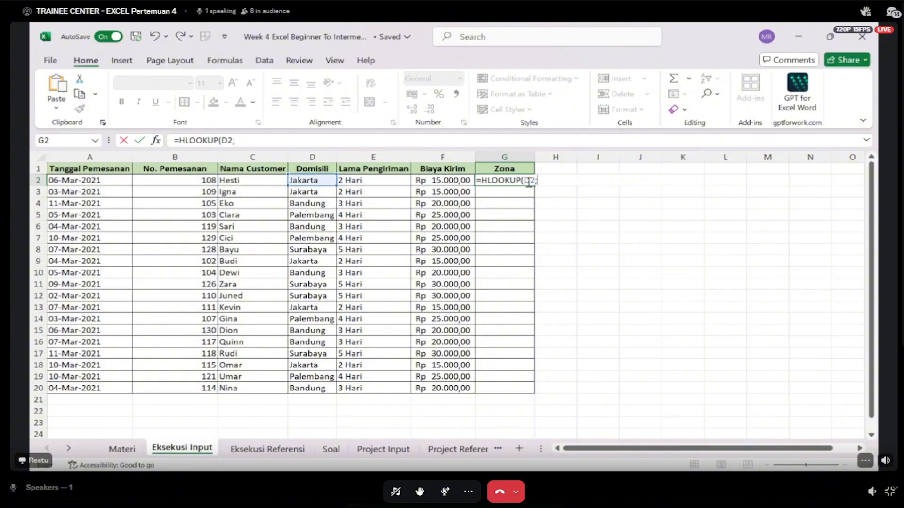
- Complete G2's HLOOKUP with absolute range 'Eksekusi Referensi'!$A$33:$E$36, row index 4 and exact match 0, and fill it down to G20
click(280, 453)
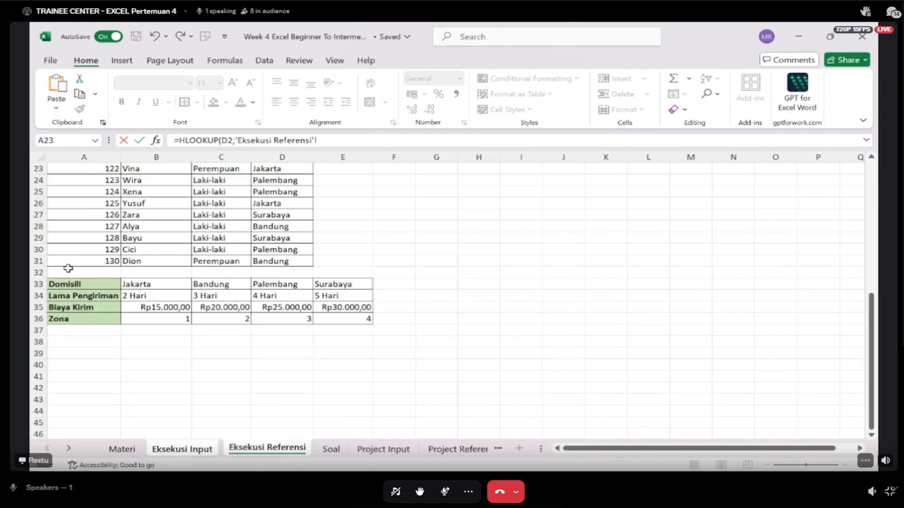
drag(69, 282, 347, 320)
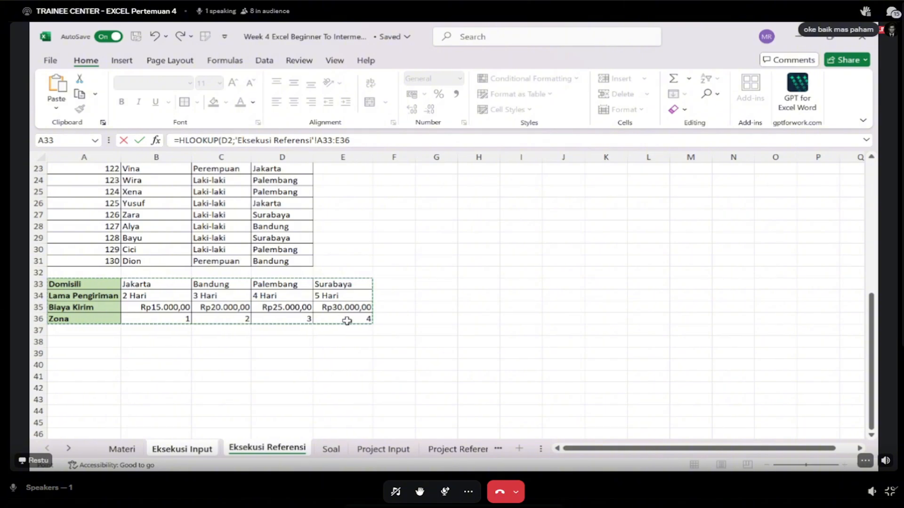
key(F4)
text(;)
text(4)
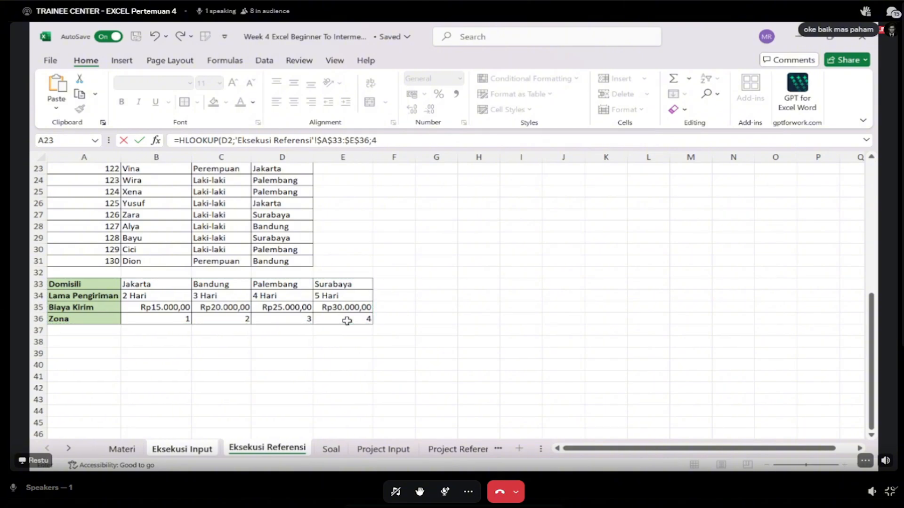
text(;0)
key(Return)
key(Up)
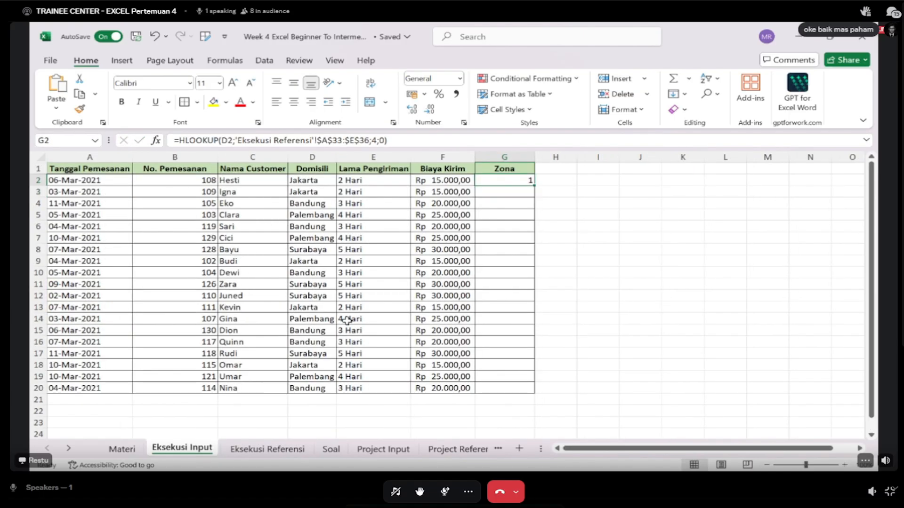
double_click(534, 185)
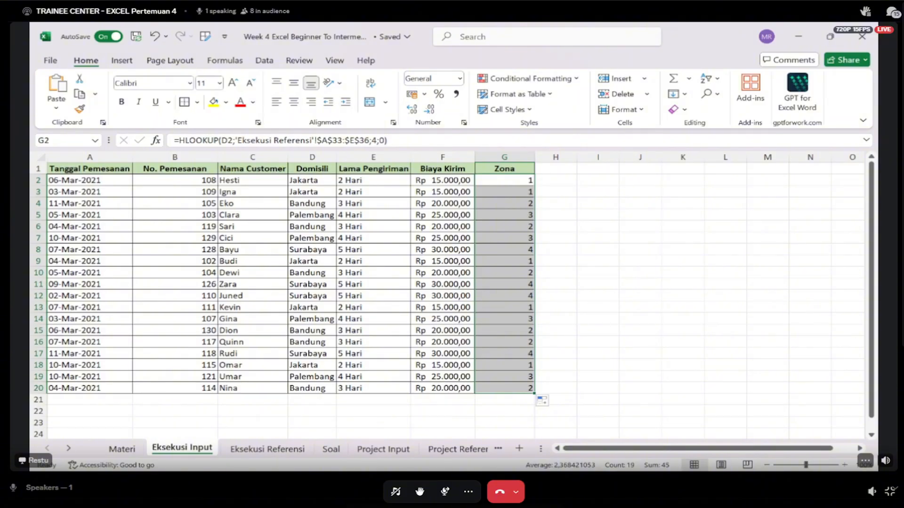
- Review the exercise instructions on the Soal sheet and the tables on Project Input and Project Referensi
key(alt+Tab)
click(329, 450)
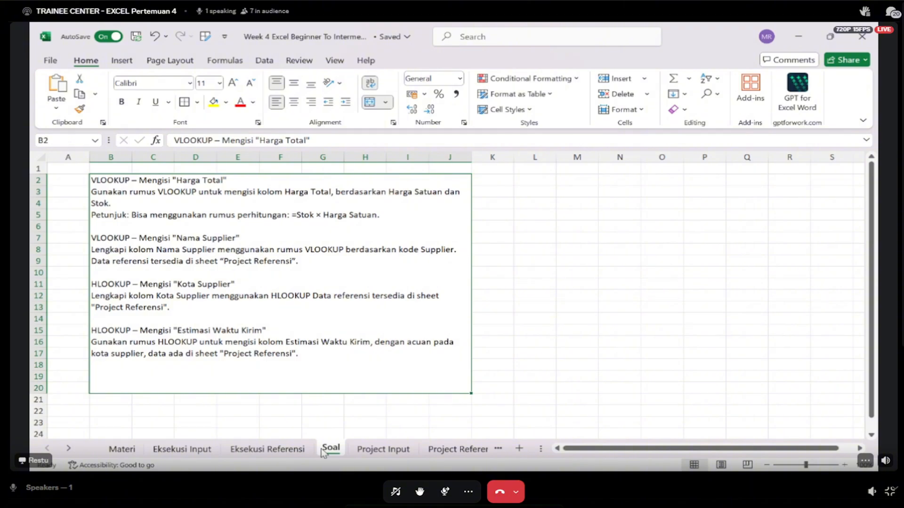
click(403, 446)
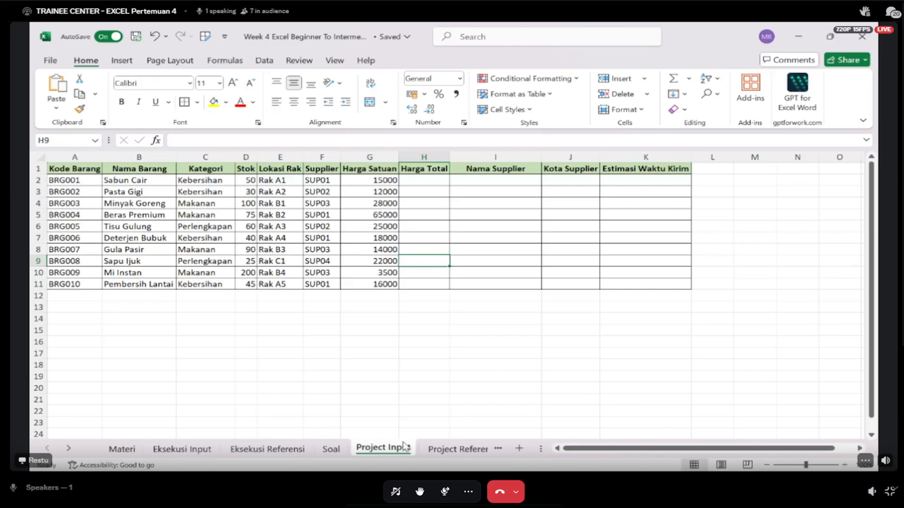
click(447, 448)
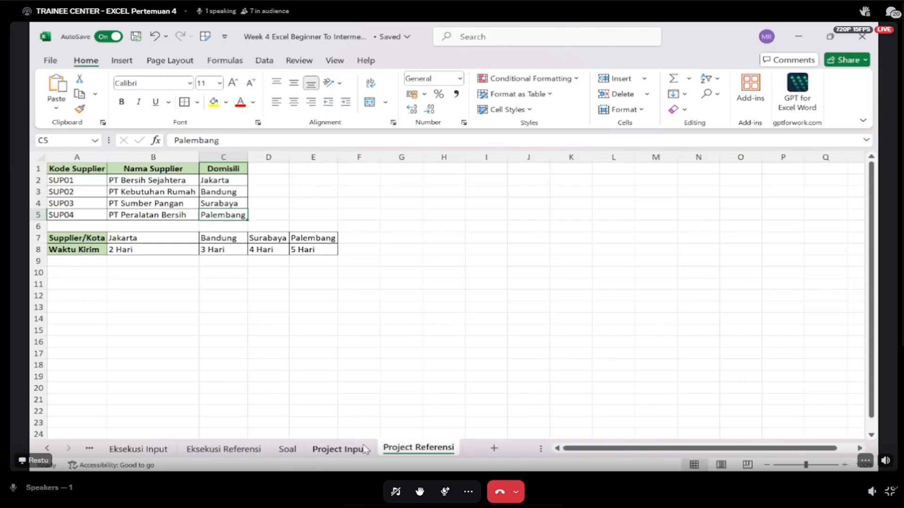
click(288, 450)
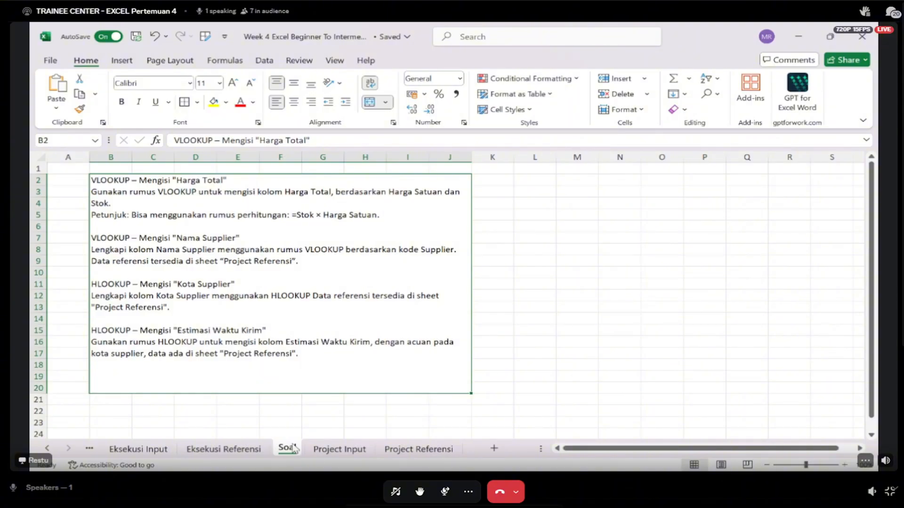
click(339, 449)
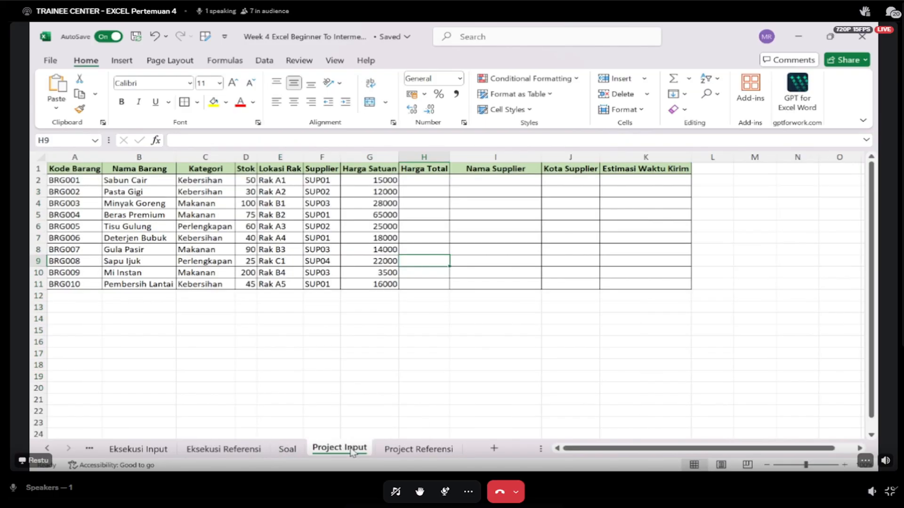
- Remove the "VLOOKUP –" prefix from the Mengisi "Harga Total" heading in the Soal instructions
click(287, 449)
double_click(145, 178)
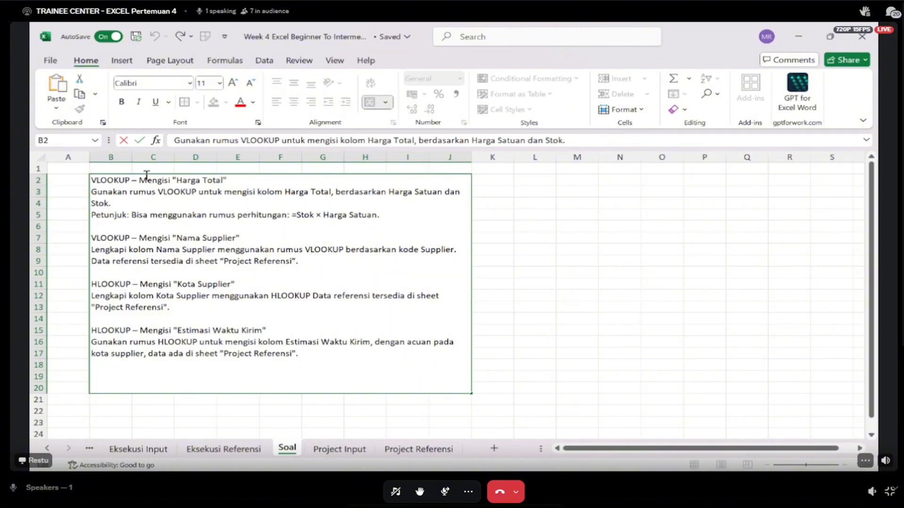
key(BackSpace)
key(BackSpace)
key(BackSpace)
key(BackSpace)
key(BackSpace)
key(BackSpace)
key(BackSpace)
key(BackSpace)
key(BackSpace)
key(BackSpace)
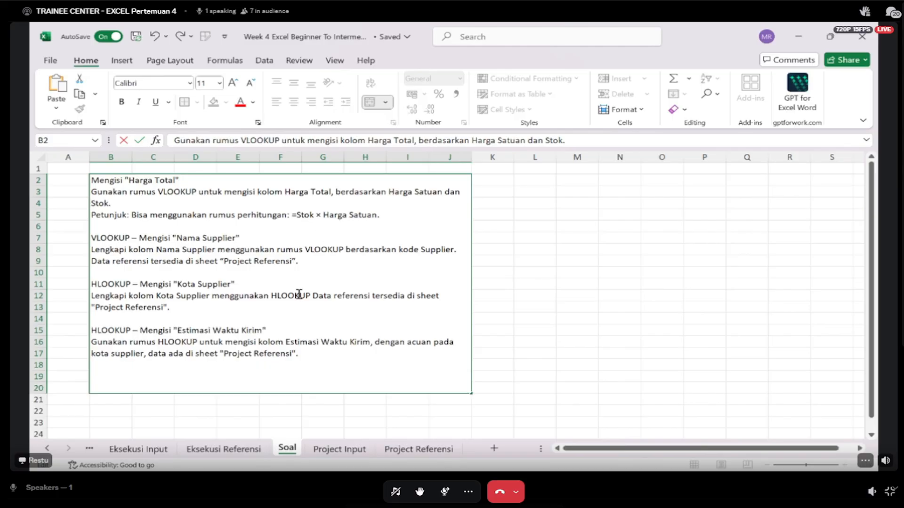
- Examine the Project Input column headings from Stok onward and the supplier tables on Project Referensi
click(339, 448)
click(245, 170)
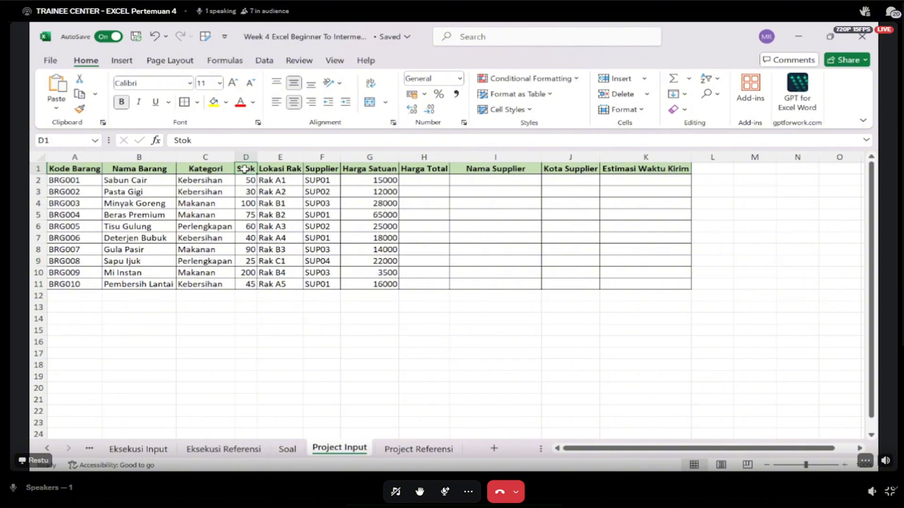
key(Right)
key(Right)
key(Right)
key(Right)
key(Right)
key(Right)
key(Right)
key(Right)
key(Right)
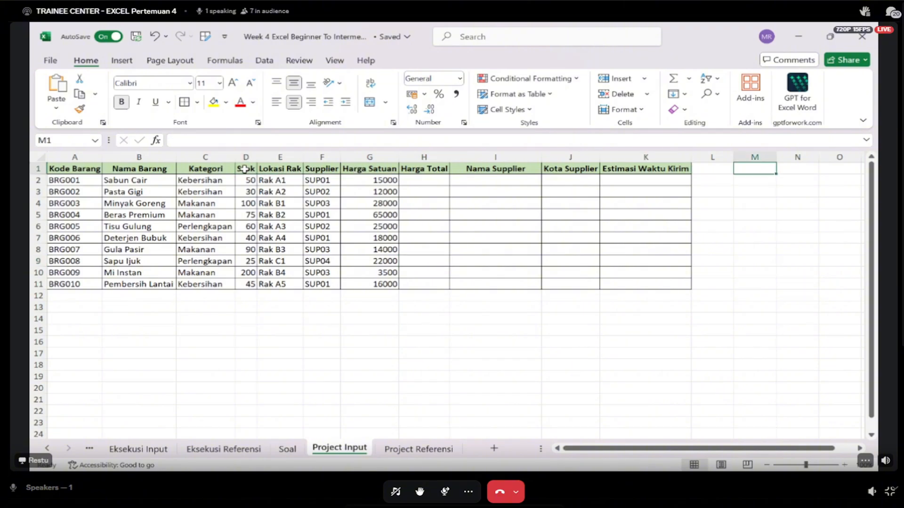
key(Left)
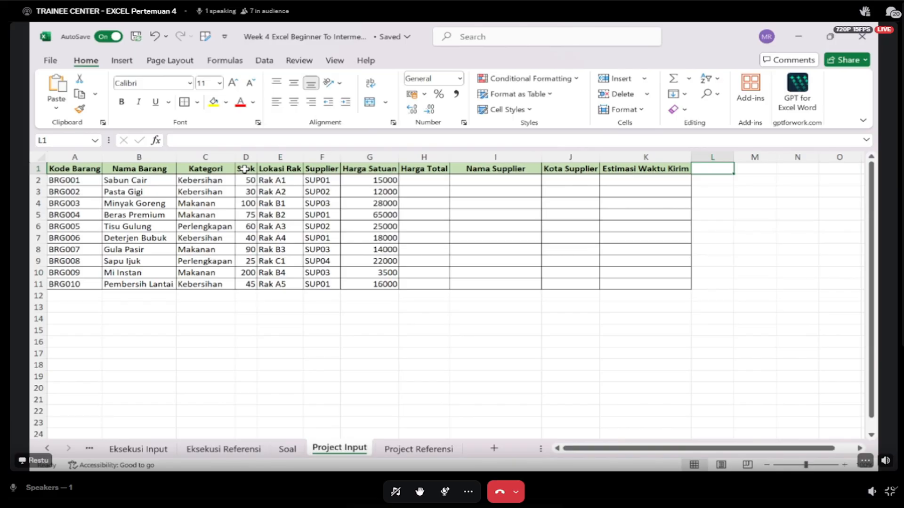
click(394, 450)
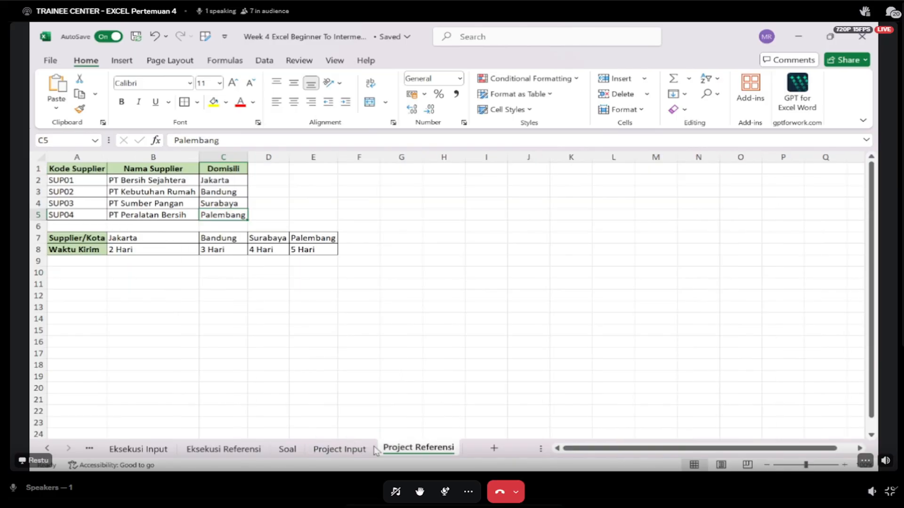
- Try the formula =G2*D2 in Harga Total cell H2 of Project Input and undo it
click(350, 449)
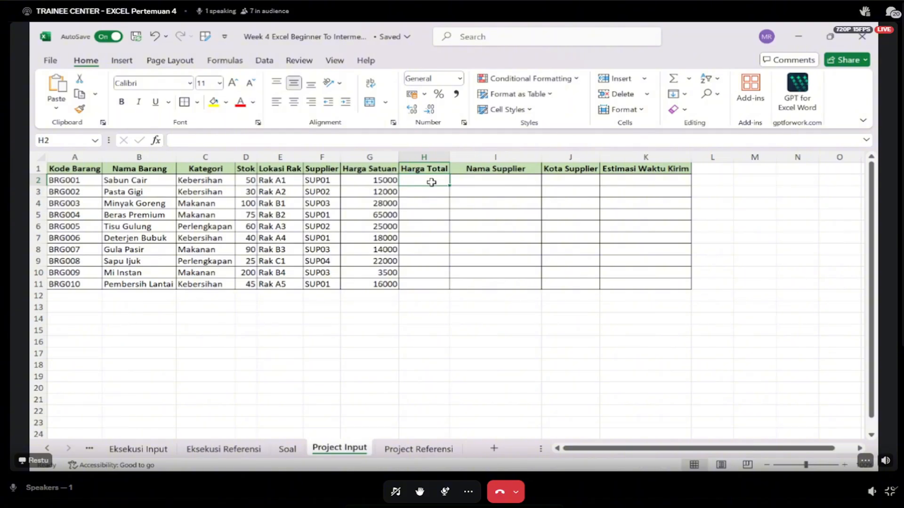
text(=)
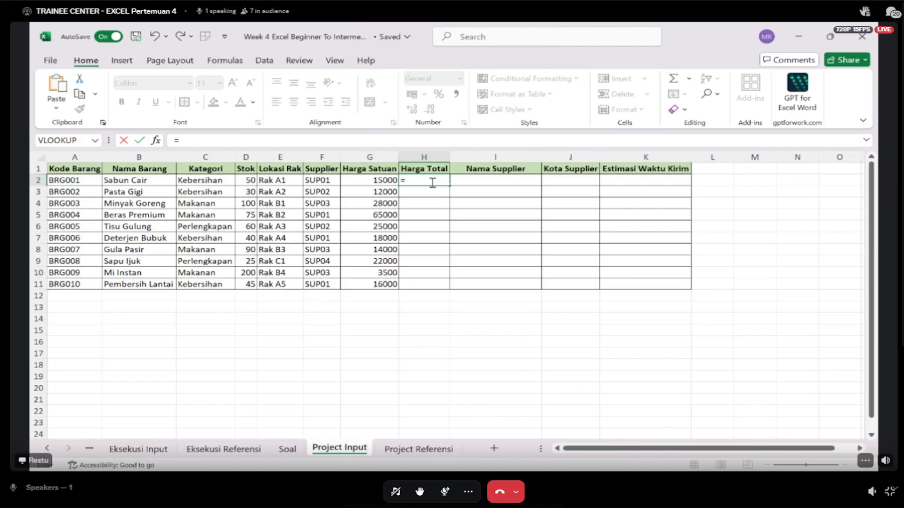
text(G2*D2)
key(Return)
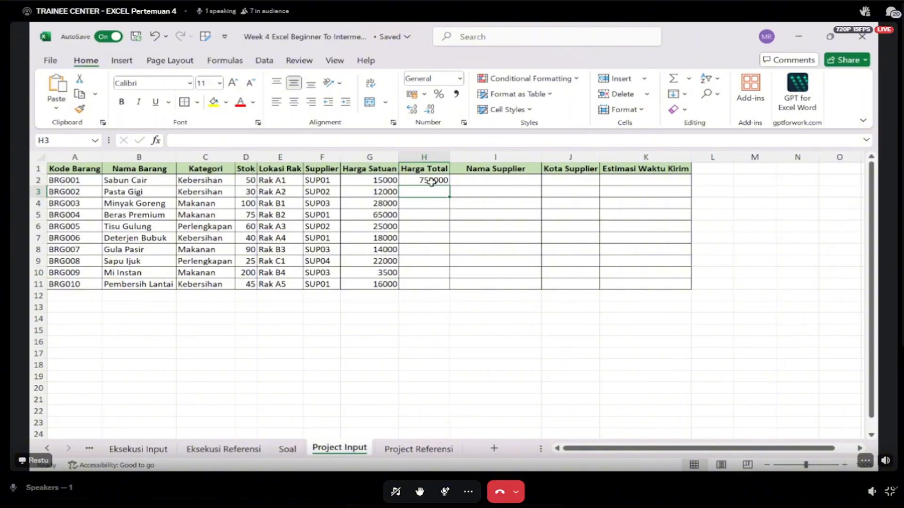
key(ctrl+z)
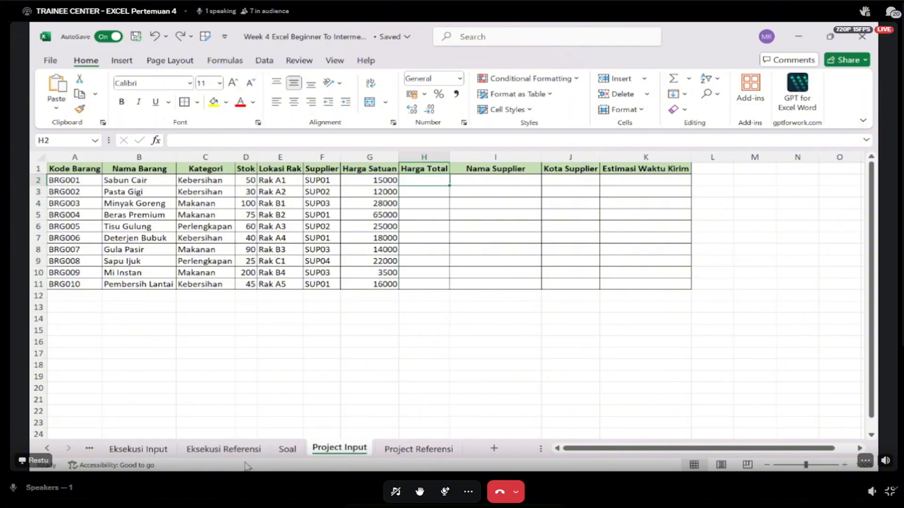
- Delete the "Gunakan rumus VLOOKUP untuk mengisi kolom Harga Total" sentence from the Soal instructions, keeping the Petunjuk line
click(287, 449)
double_click(155, 201)
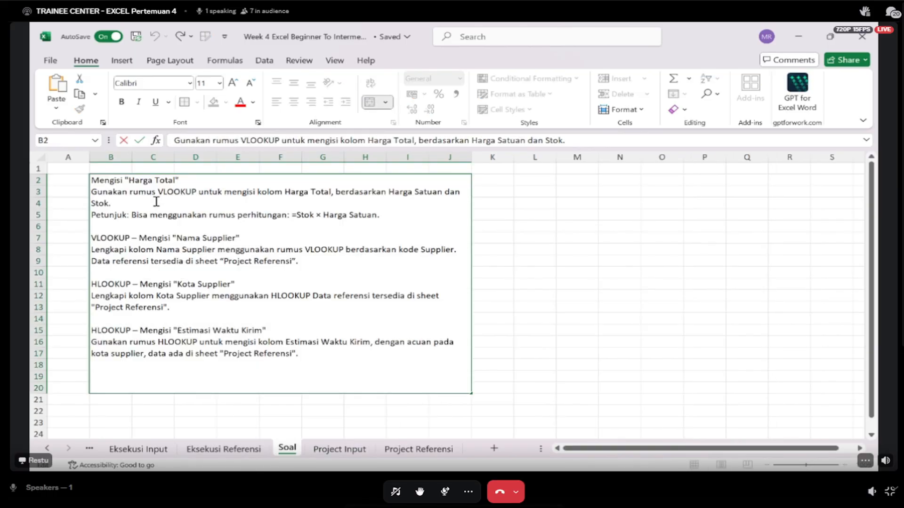
key(shift+Up)
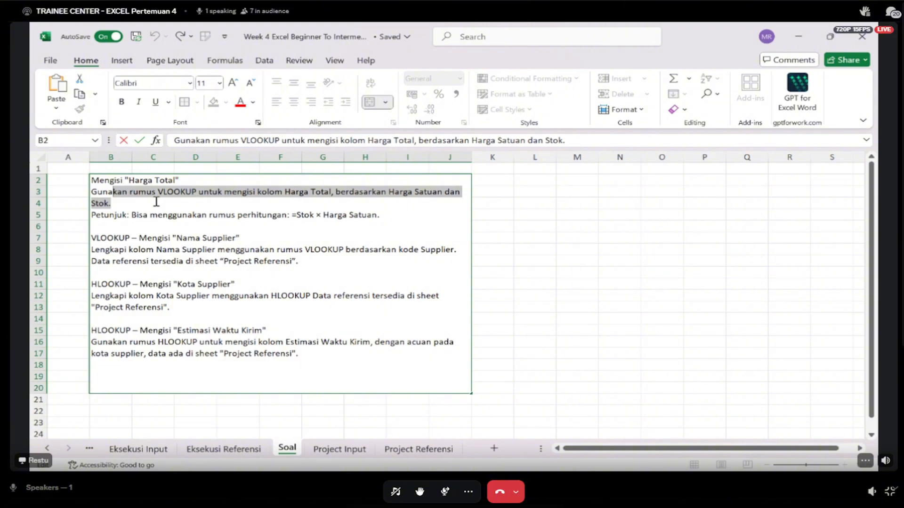
key(BackSpace)
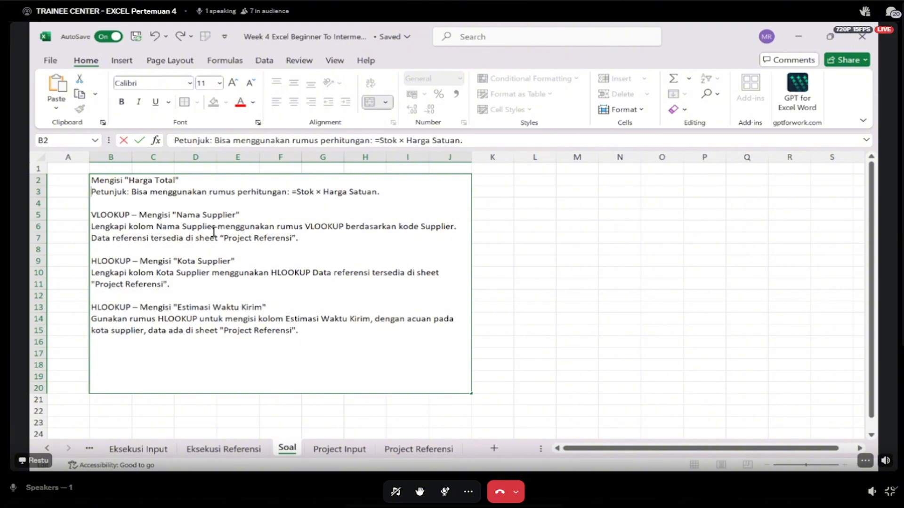
- Examine the Nama Supplier task on Soal, the Supplier codes in Project Input and the matching codes and names in Project Referensi
click(257, 224)
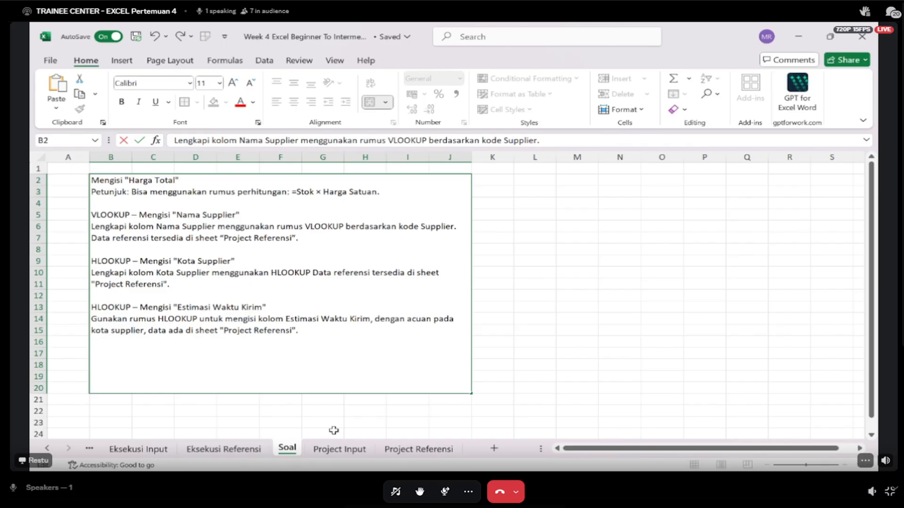
click(339, 449)
click(332, 181)
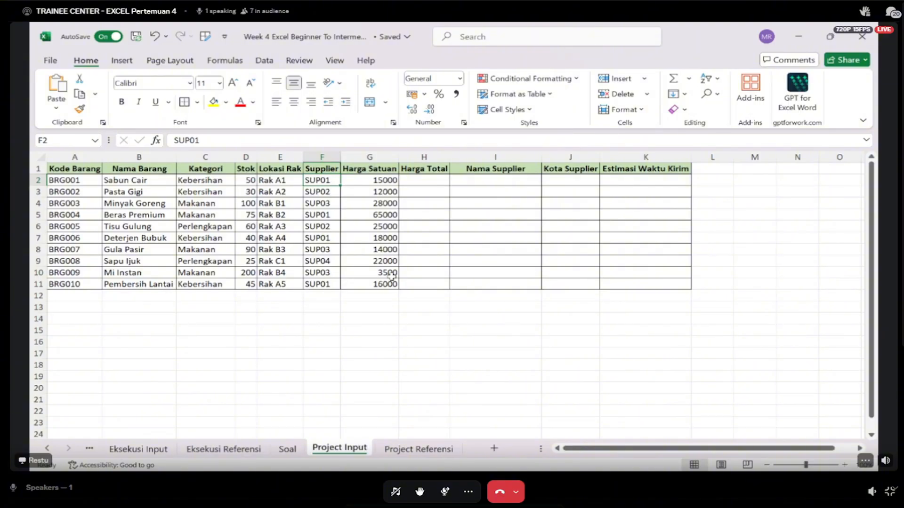
click(486, 179)
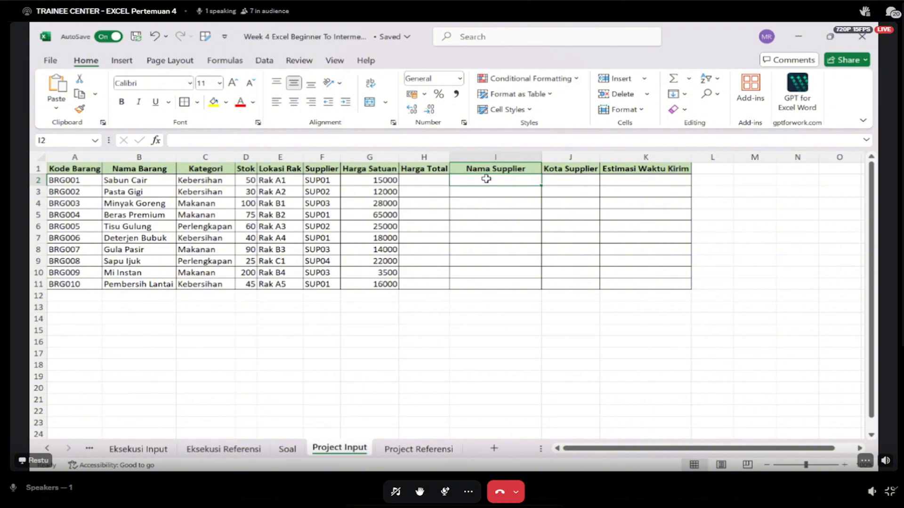
click(419, 449)
mouse_move(151, 181)
mouse_down()
mouse_move(157, 202)
mouse_move(149, 182)
mouse_move(150, 190)
mouse_up()
drag(71, 182, 72, 204)
click(360, 447)
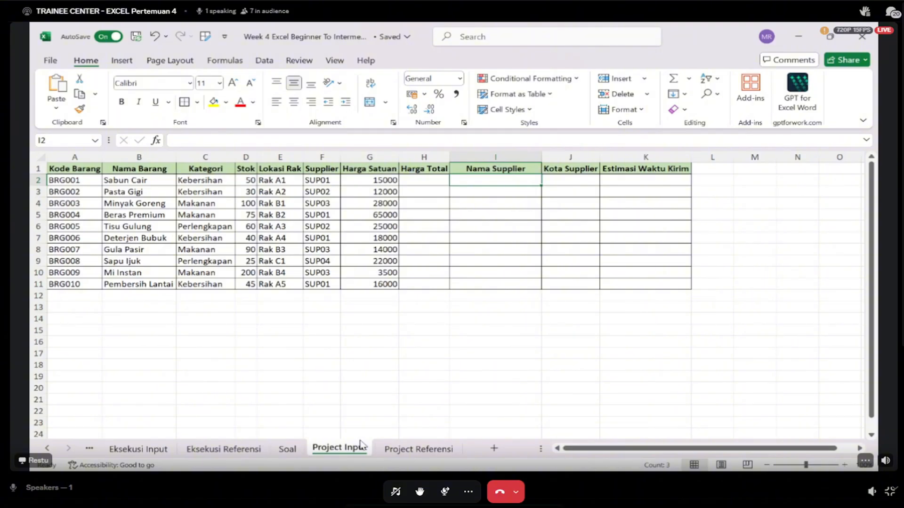
- Enter a VLOOKUP in Nama Supplier cell I2 with lookup value F2, absolute range 'Project Referensi'!$A$1:$C$5, column index 2 and exact match 0
text(=VLOOKUP(F2;)
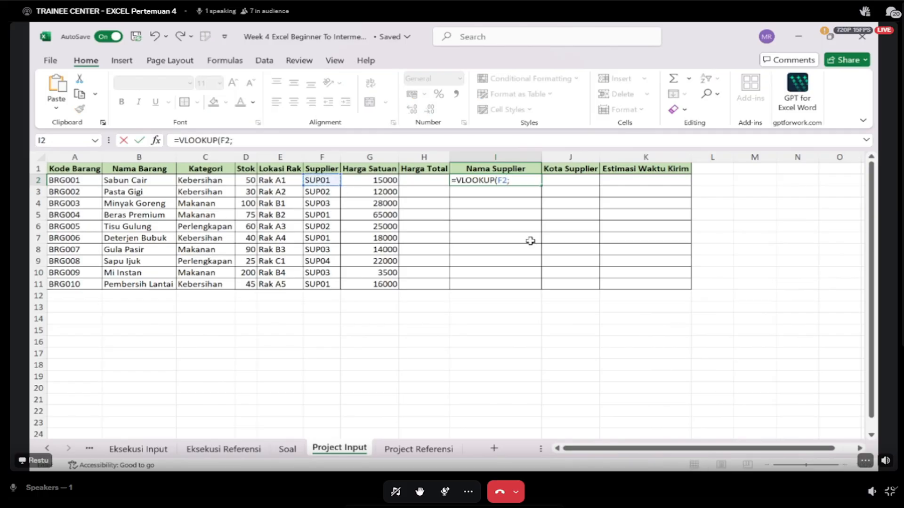
click(423, 454)
drag(76, 168, 232, 211)
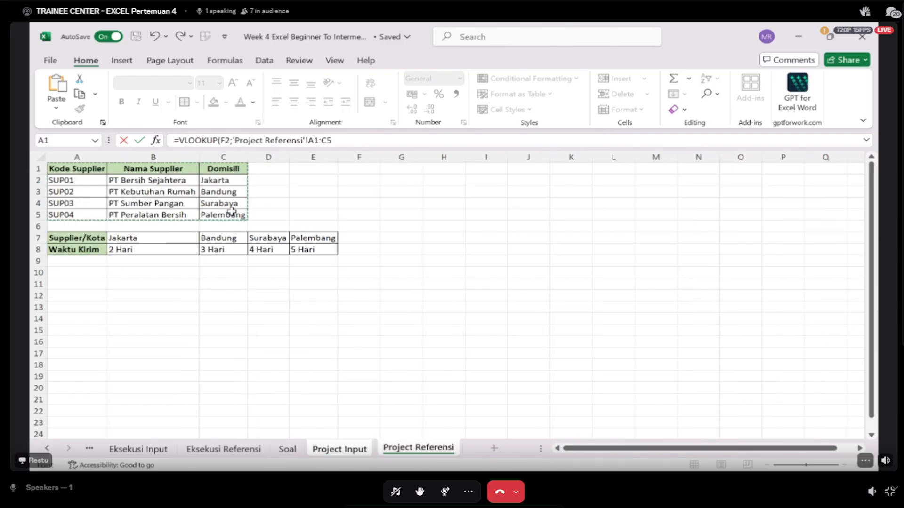
key(F4)
text(;)
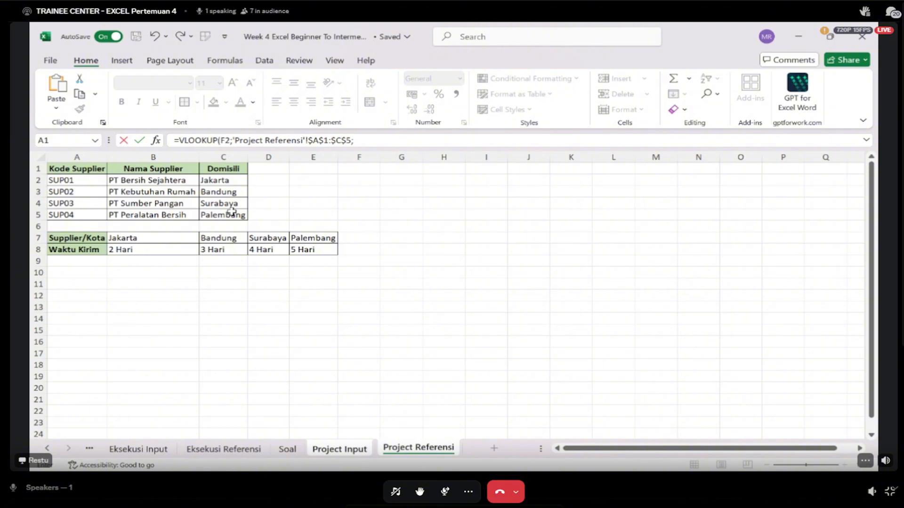
text(2;0))
key(Return)
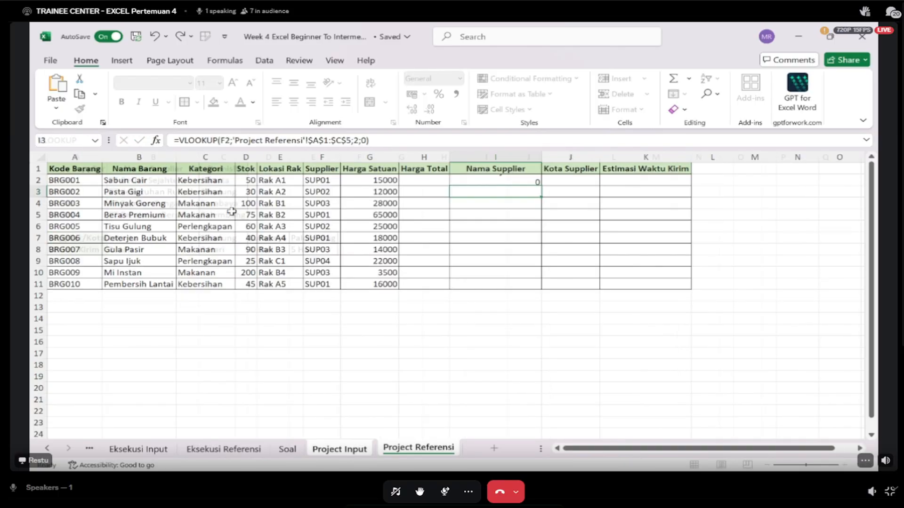
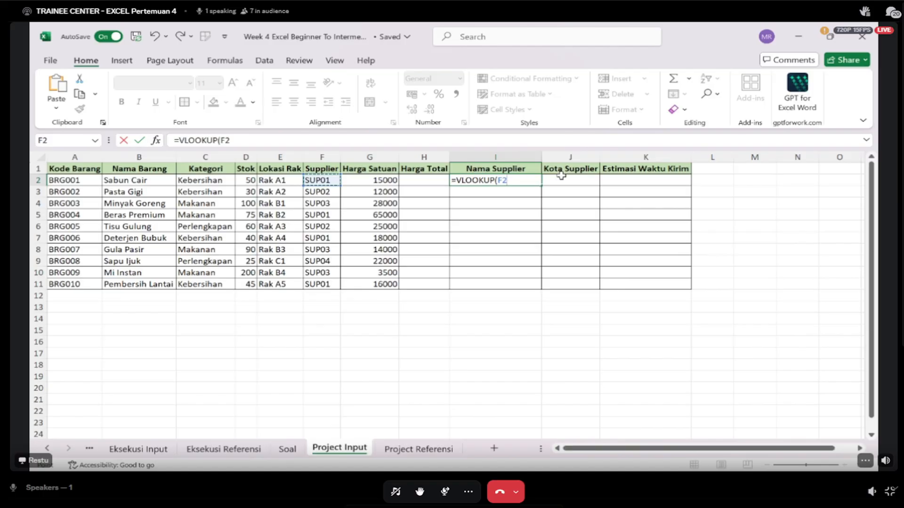
- Complete the VLOOKUP in Nama Supplier cell I2 with absolute range 'Project Referensi'!$A$1:$C$5, column index 2 and exact match 0
text(;)
click(418, 449)
drag(75, 169, 228, 215)
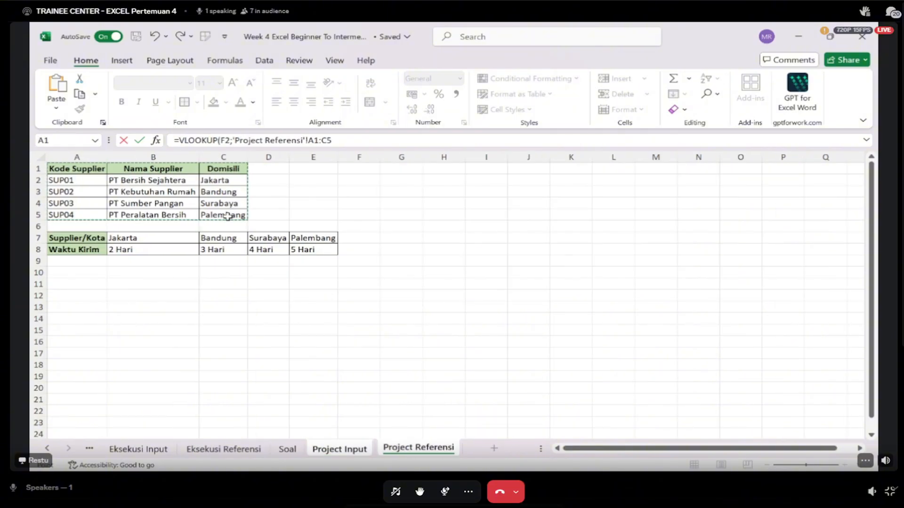
key(F4)
text(;)
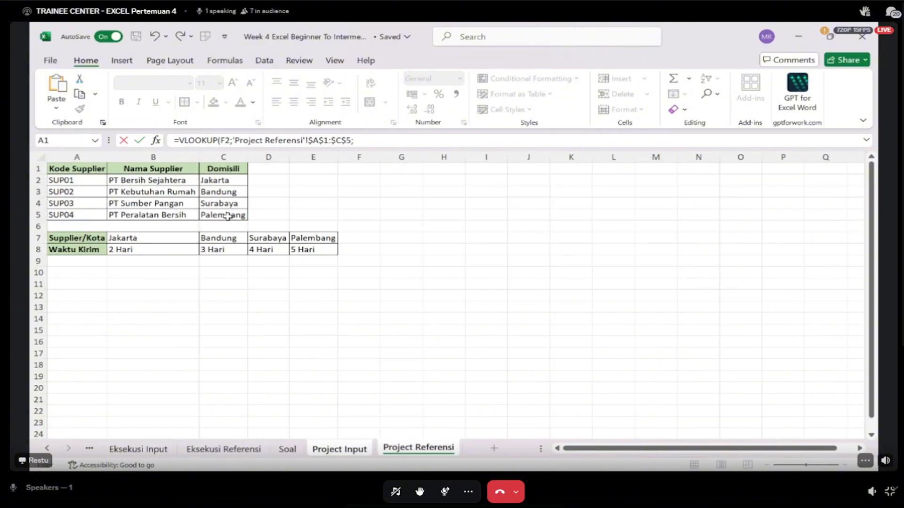
text(2;0)
key(Return)
- Fill the Nama Supplier formula from I2 down to I11
click(527, 182)
drag(541, 186, 530, 184)
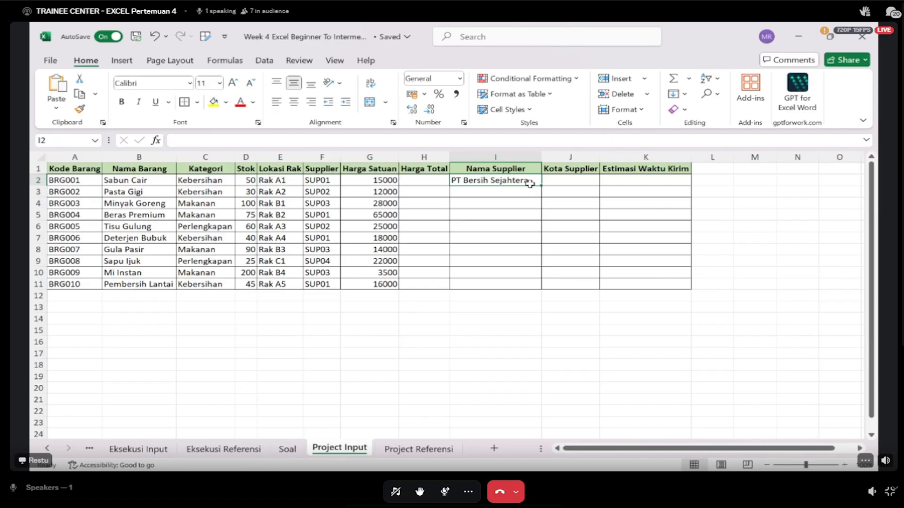
double_click(541, 185)
- Start a VLOOKUP in Kota Supplier cell J2 with Nama Supplier cell I2 as the lookup value
click(590, 187)
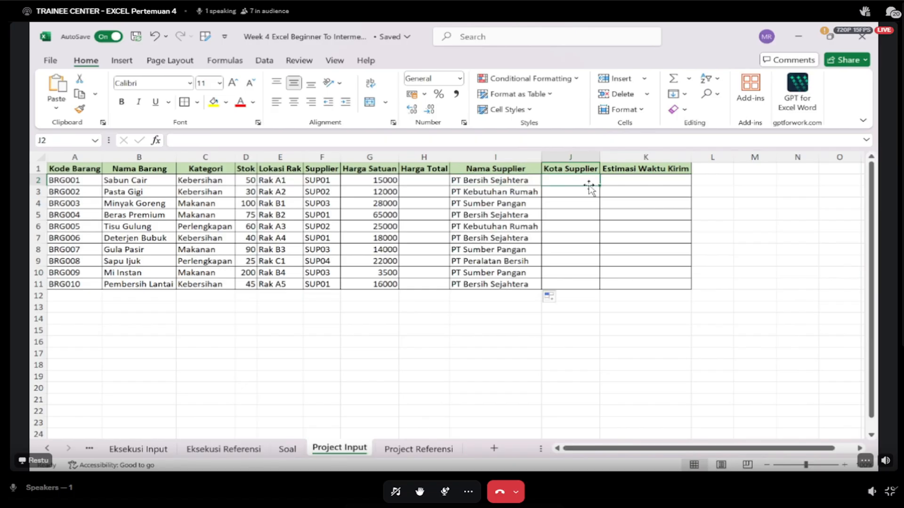
text(=)
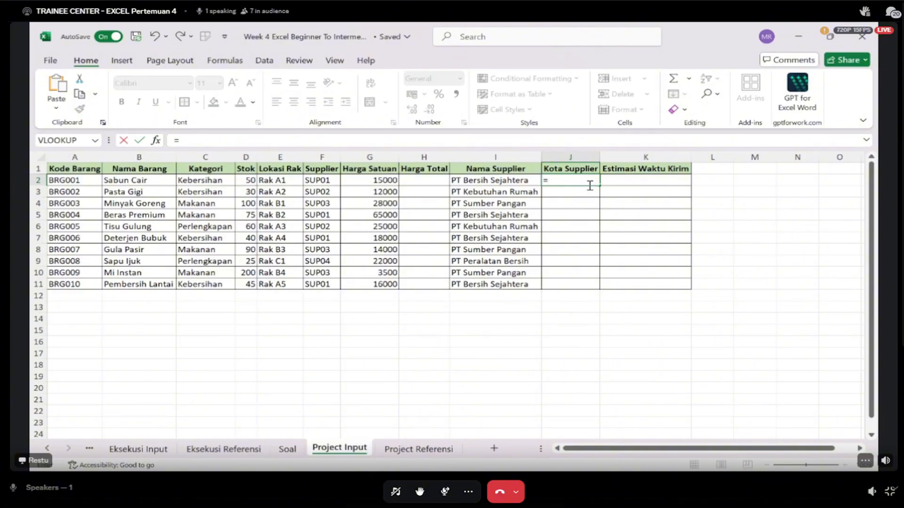
text(VLOOKUP()
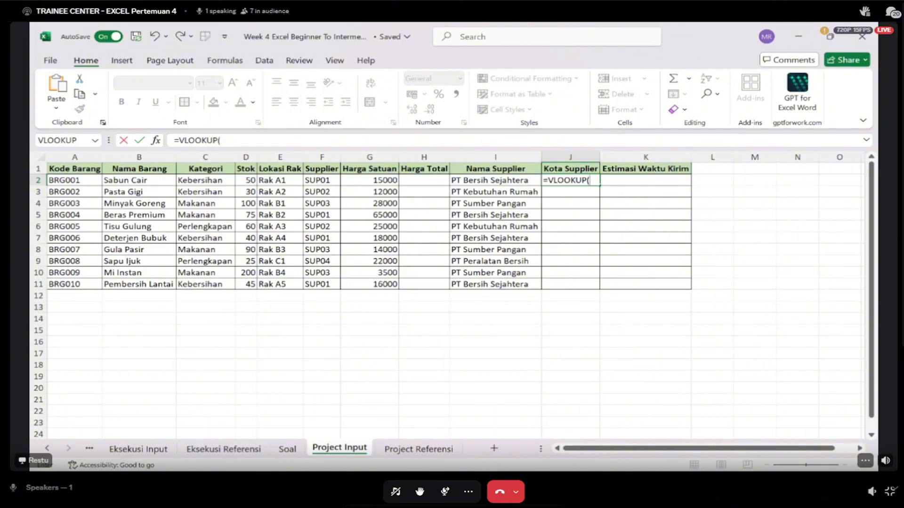
key(alt+Tab)
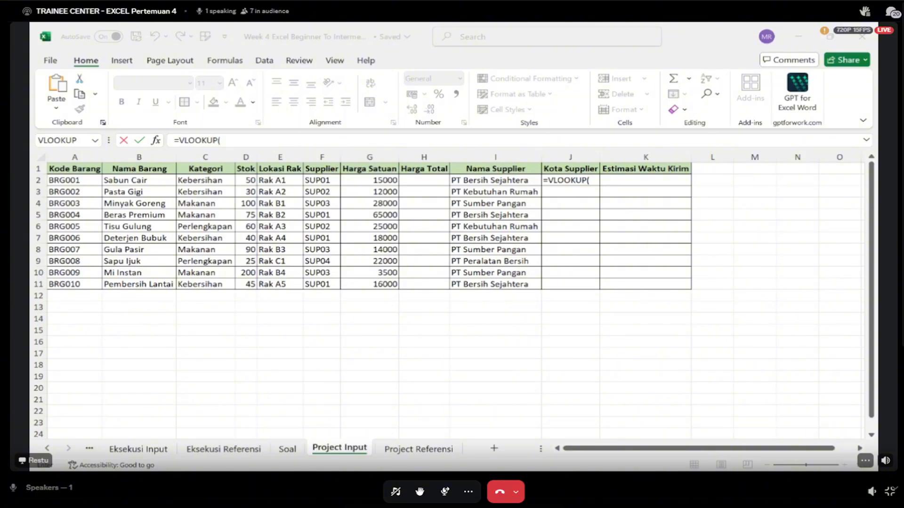
click(621, 112)
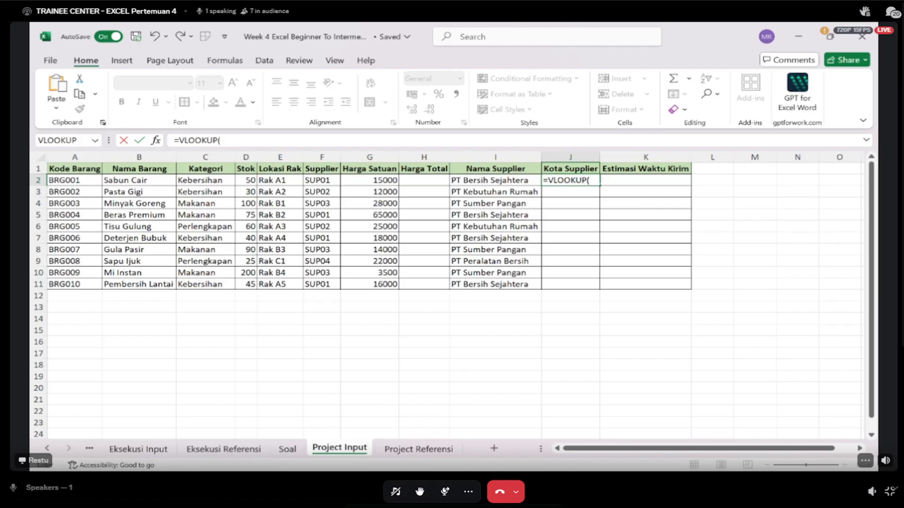
click(512, 181)
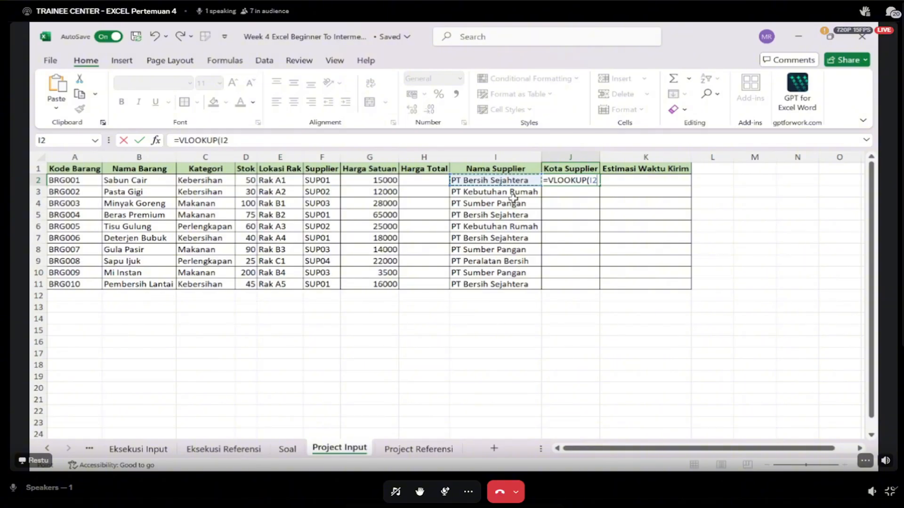
key(Left)
key(Left)
key(Left)
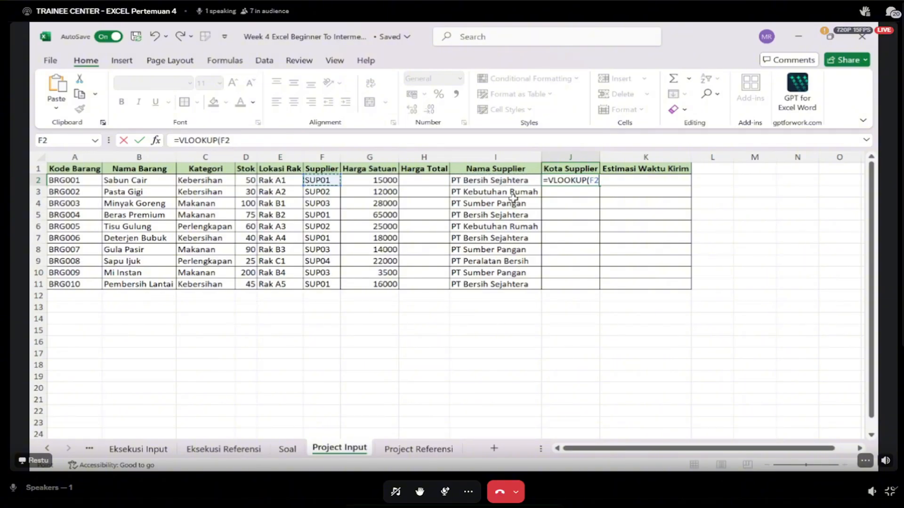
key(Right)
key(Right)
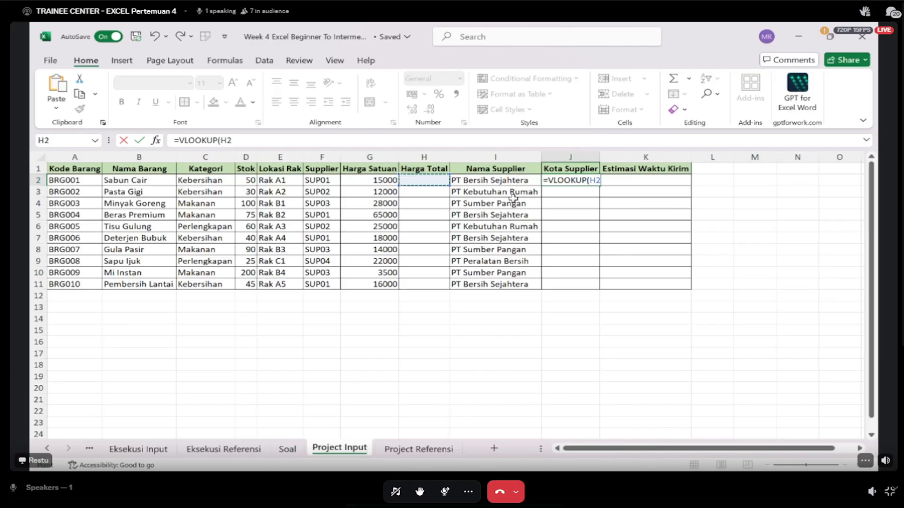
key(Right)
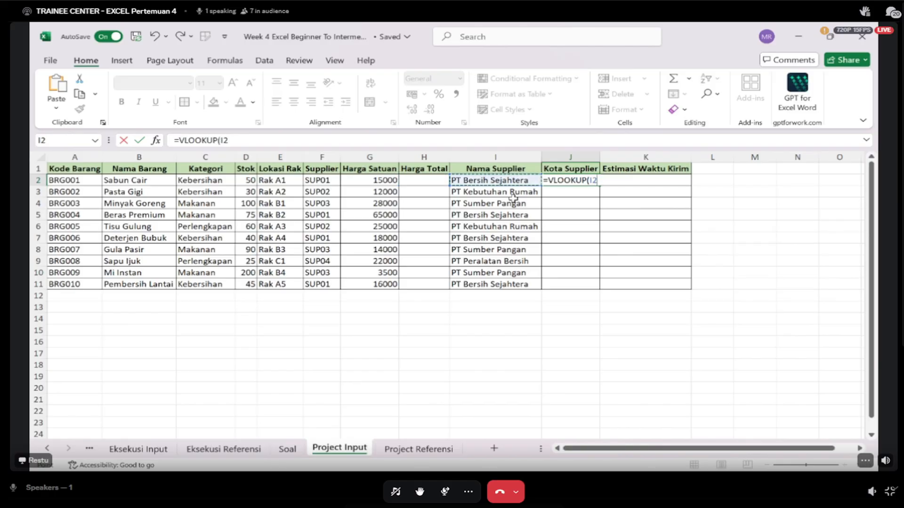
- Try to finish the J2 VLOOKUP with absolute range 'Project Referensi'!$A$1:$C$5, column index 3 and exact match 0
text(;)
click(419, 449)
drag(77, 168, 227, 218)
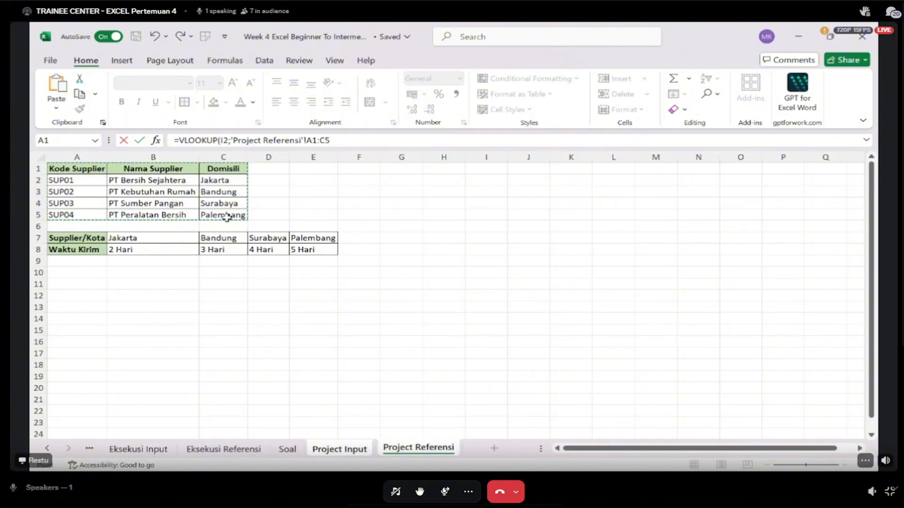
key(F4)
text(;)
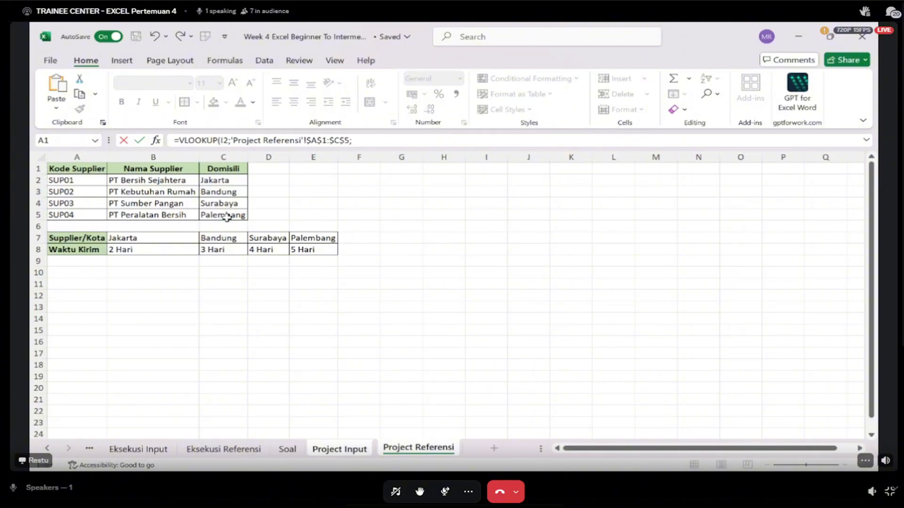
text(3;0))
key(Return)
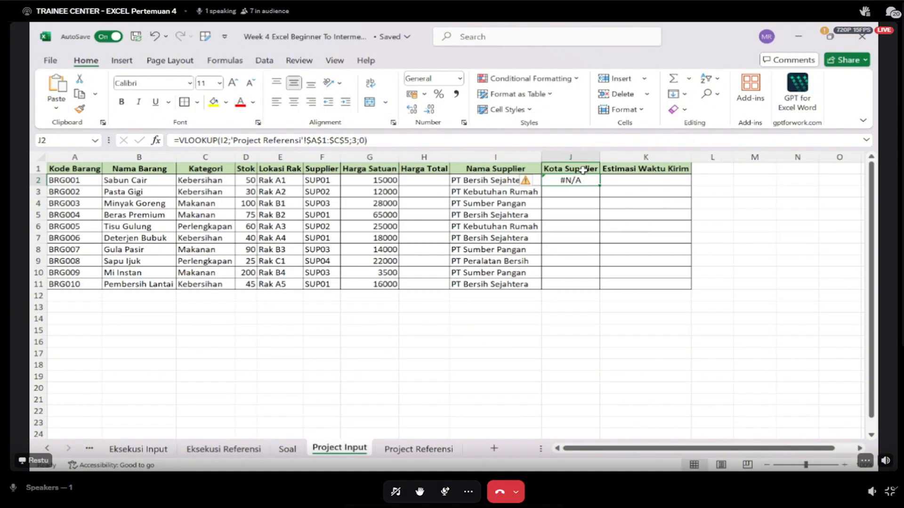
- Replace the Domisili header in Project Referensi cell C1 with Kota Supplier copied from Project Input, and autofit column C
click(583, 170)
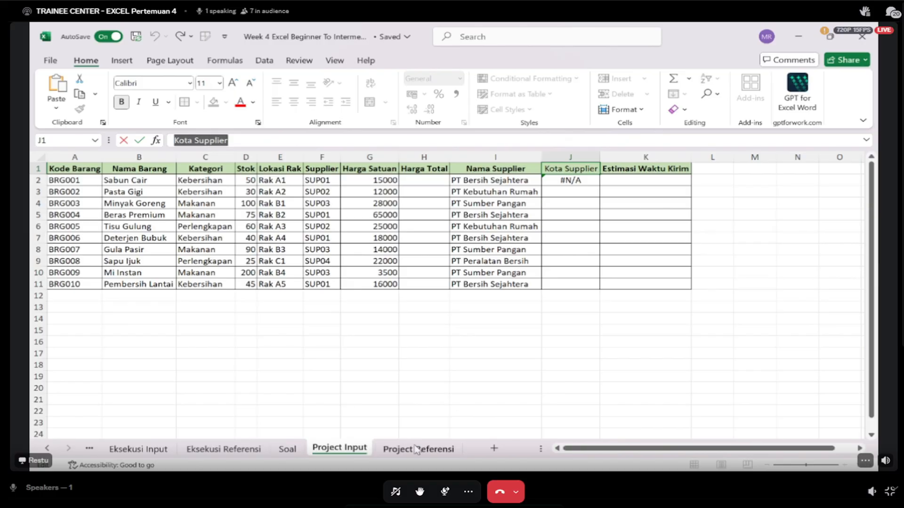
click(413, 449)
click(222, 166)
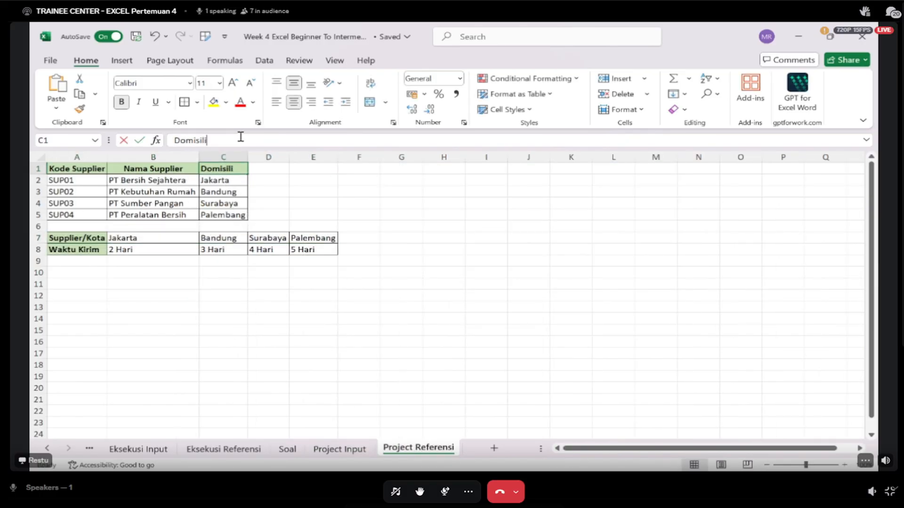
double_click(239, 137)
key(BackSpace)
key(ctrl+v)
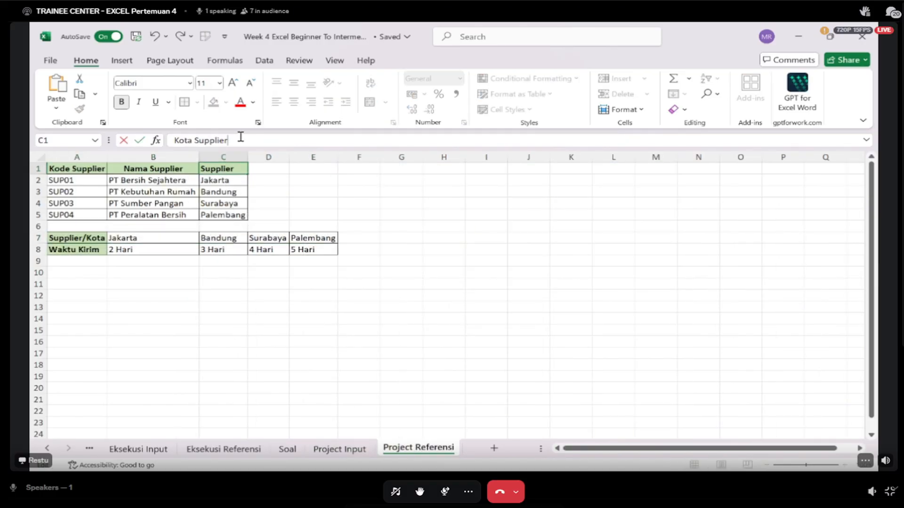
key(Return)
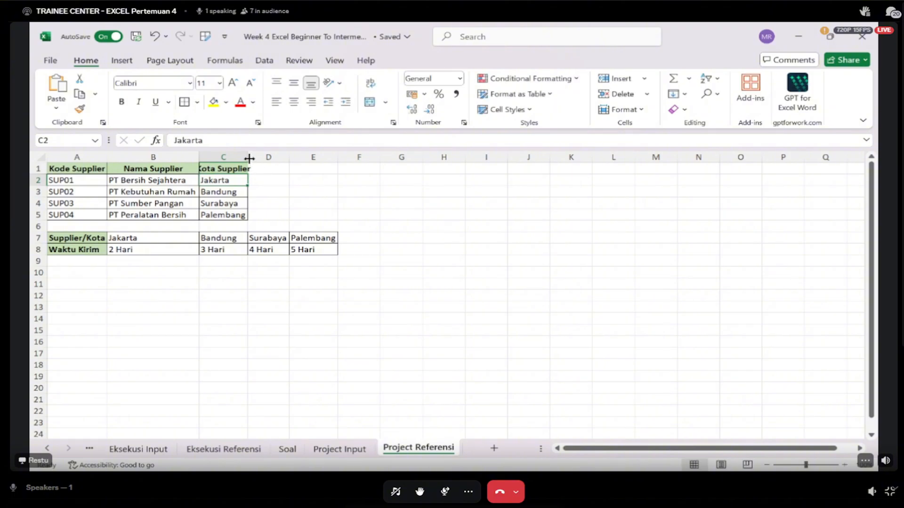
double_click(248, 158)
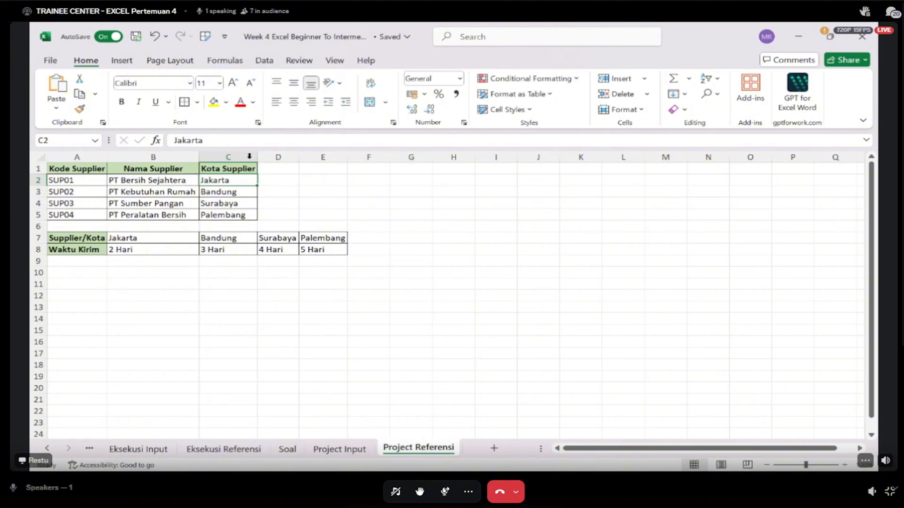
- Clear Kota Supplier cell J2 in Project Input and begin a new VLOOKUP there with lookup value I2
click(338, 448)
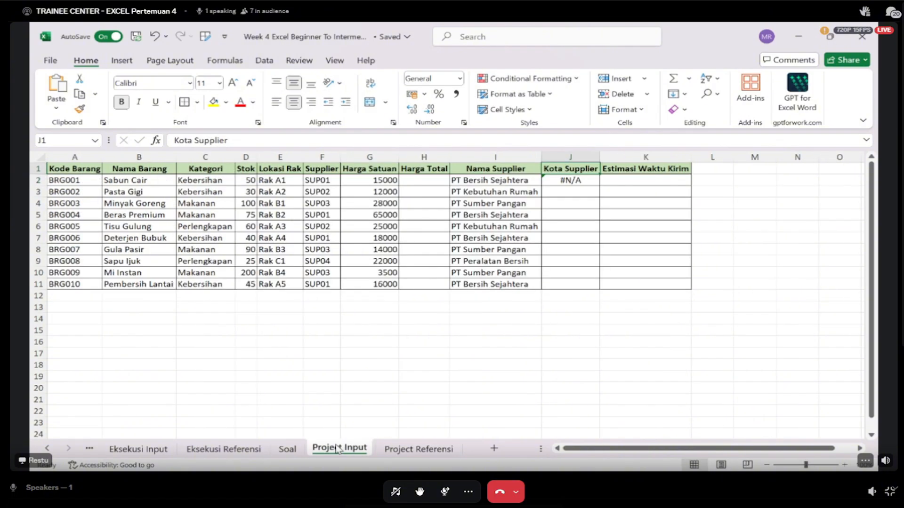
click(577, 184)
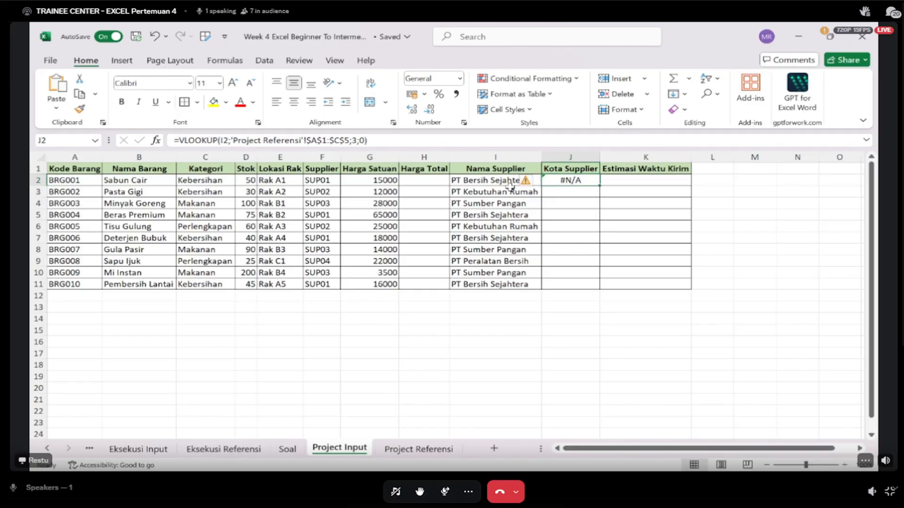
key(BackSpace)
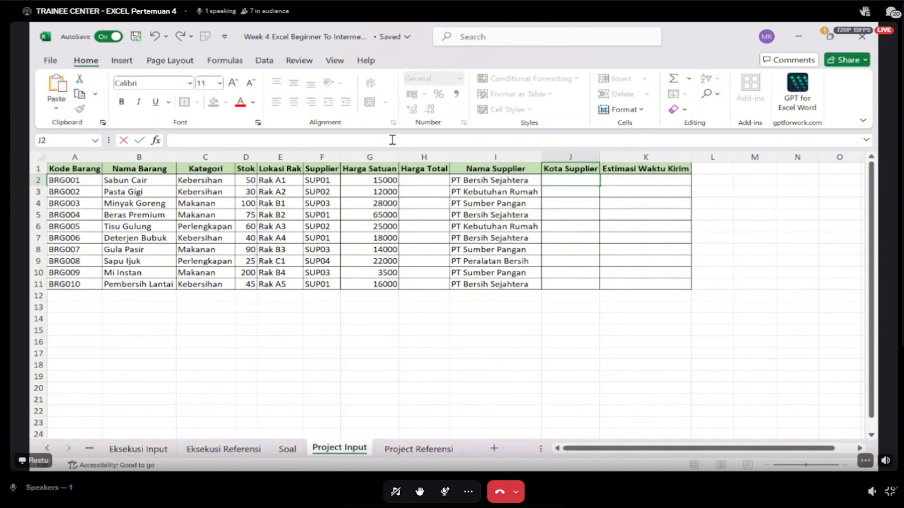
text(=VLOOKUP()
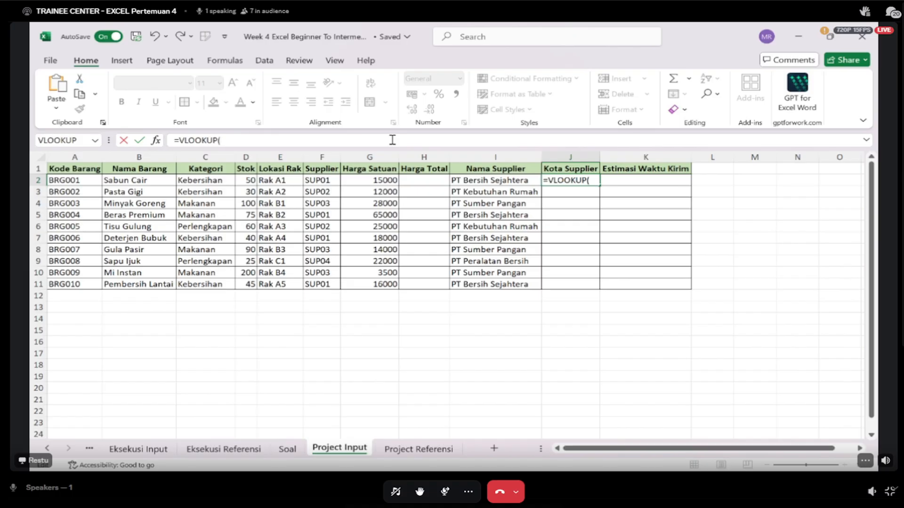
click(524, 181)
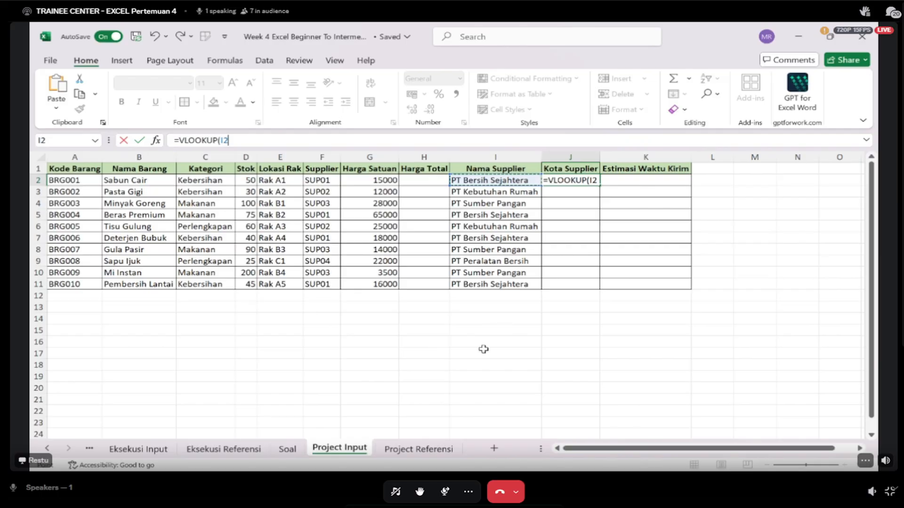
- Complete the new Kota Supplier formula in J2 with absolute range 'Project Referensi'!$A$1:$C$5, column index 3 and exact match 0
text(;)
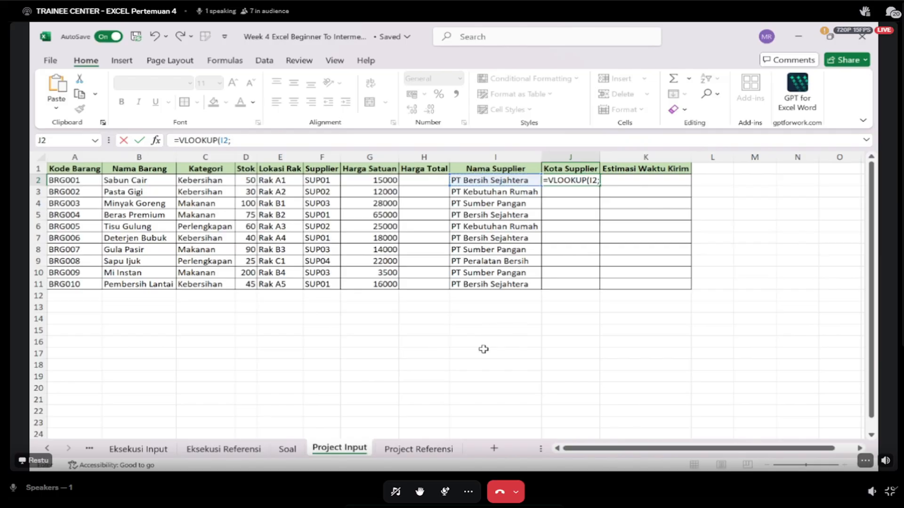
click(418, 448)
drag(59, 169, 234, 216)
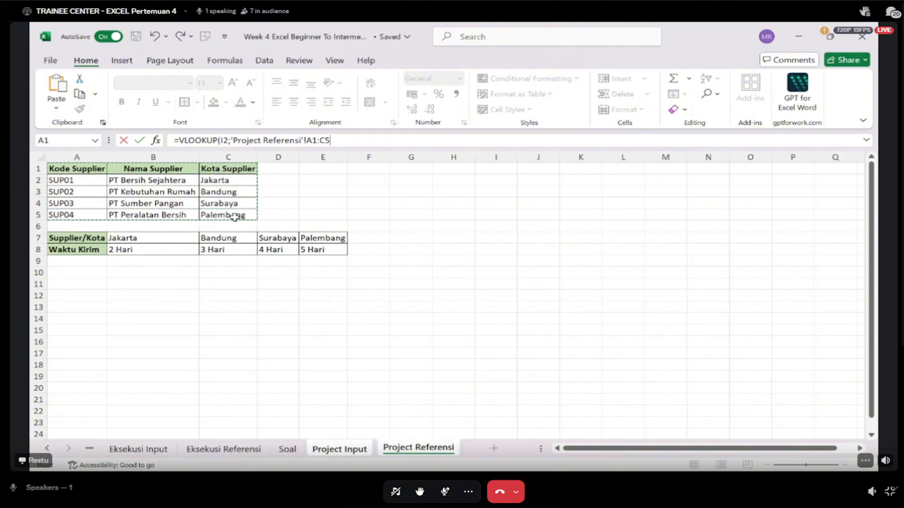
key(F4)
text(;)
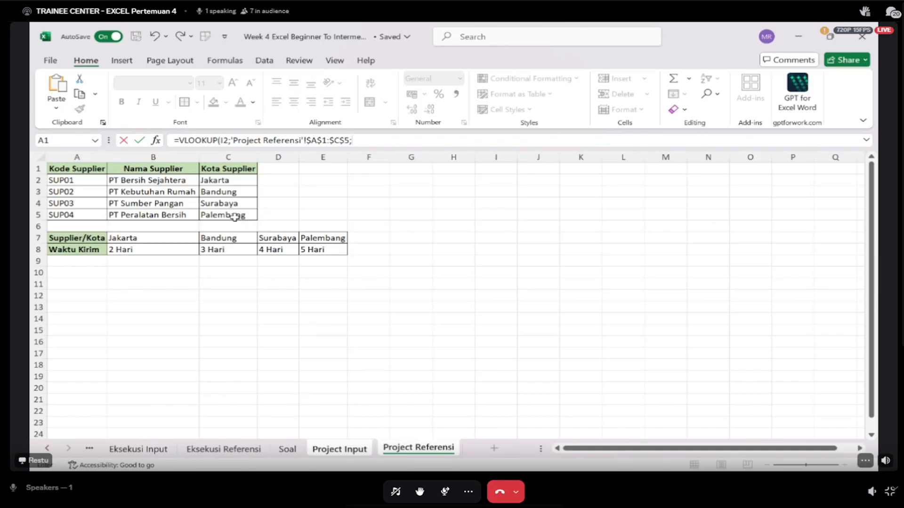
text(3;0))
key(Return)
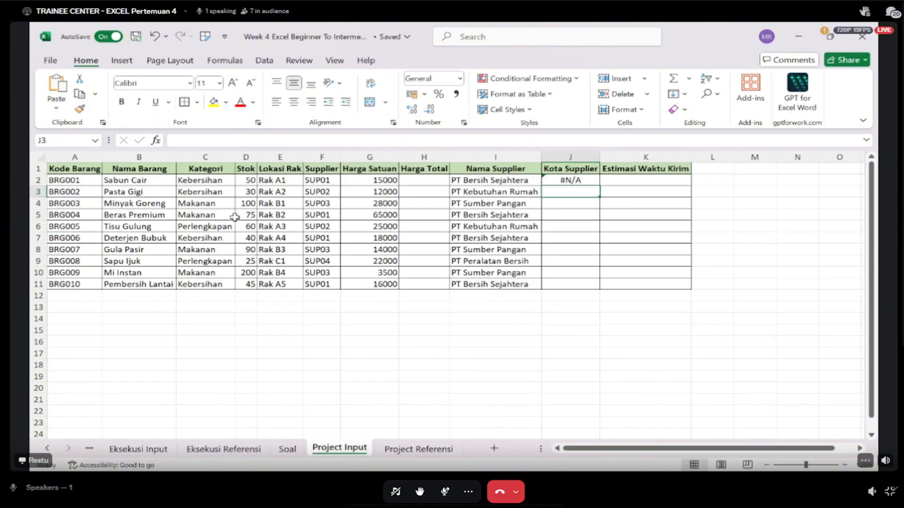
- Change the lookup value of the VLOOKUP in J2 to Supplier cell F2
key(Up)
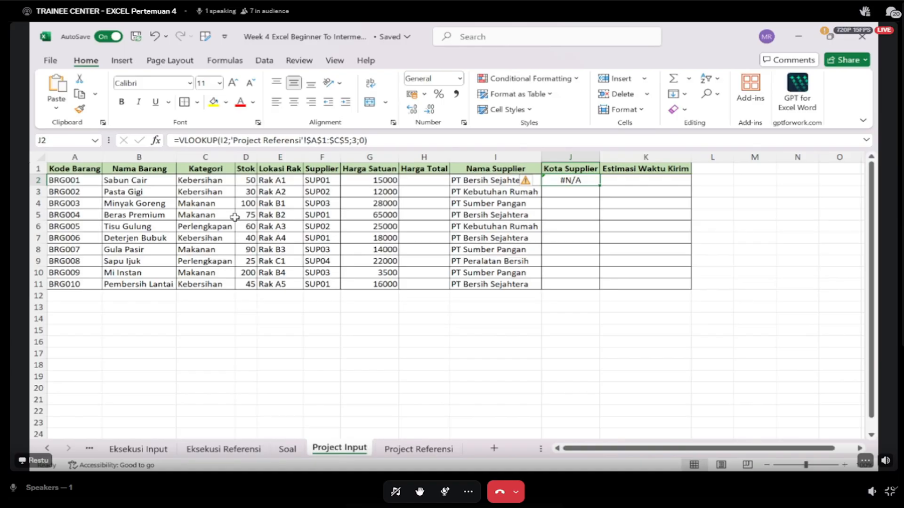
click(224, 137)
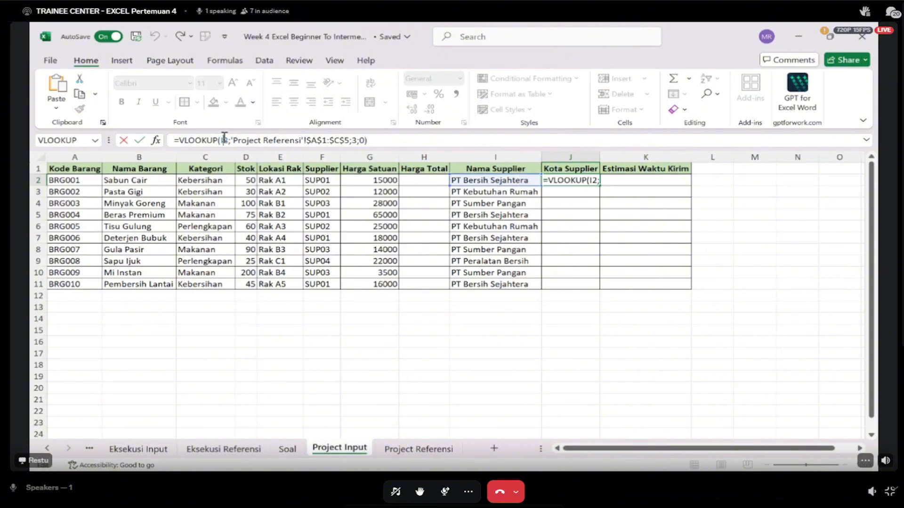
key(BackSpace)
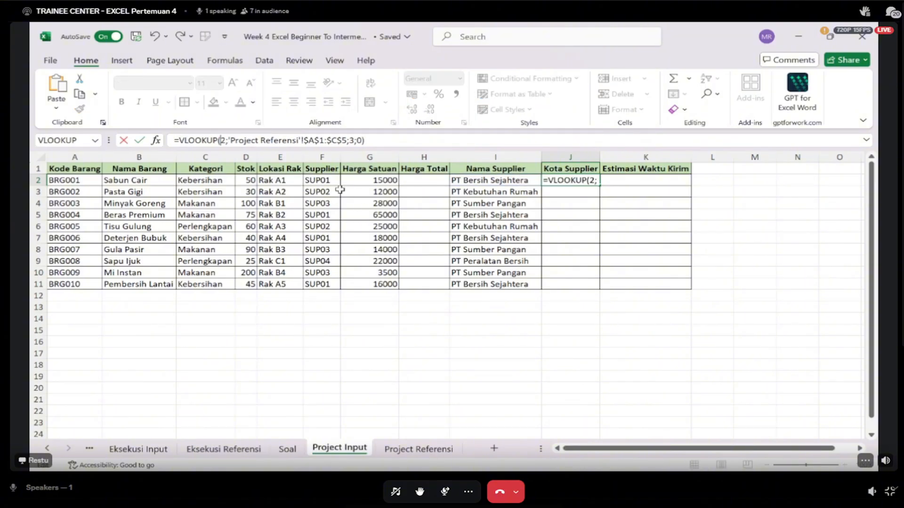
key(BackSpace)
click(333, 181)
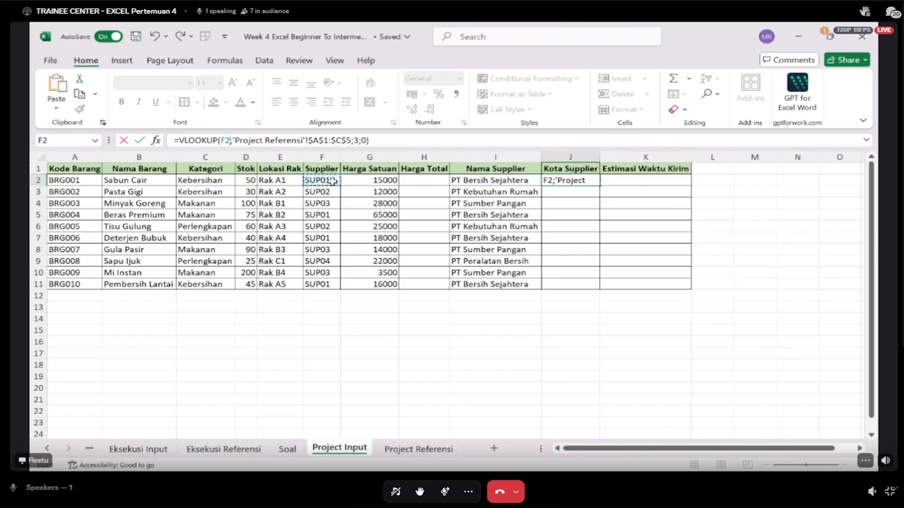
key(Return)
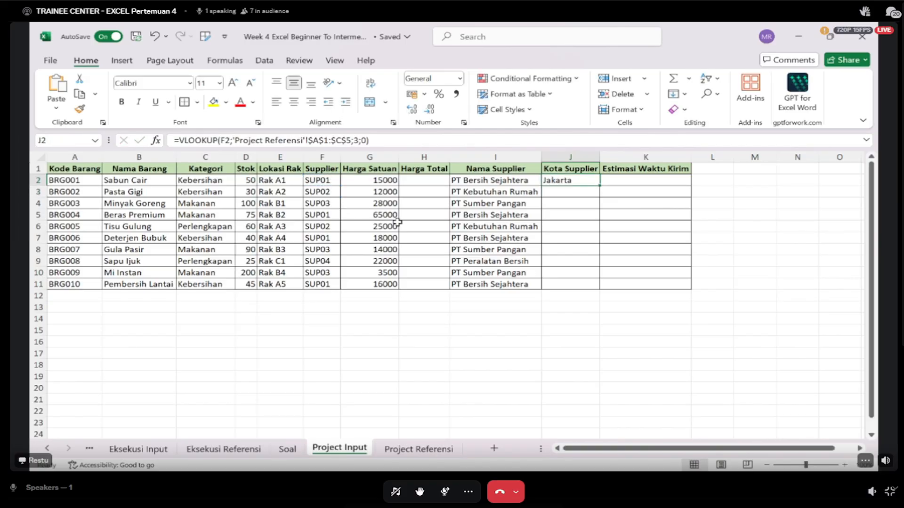
- Check the supplier table in Project Referensi, and fill the Kota Supplier formula from J2 down through J11 in Project Input
click(415, 450)
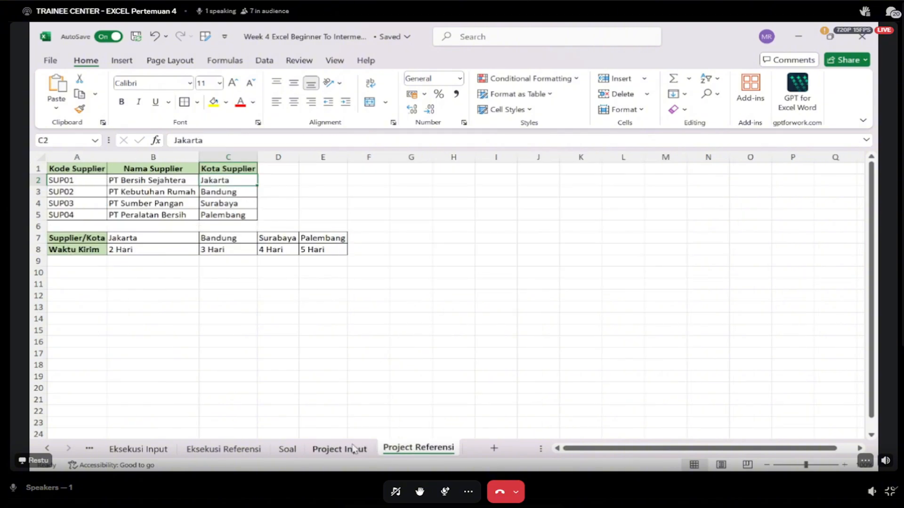
click(353, 448)
click(405, 450)
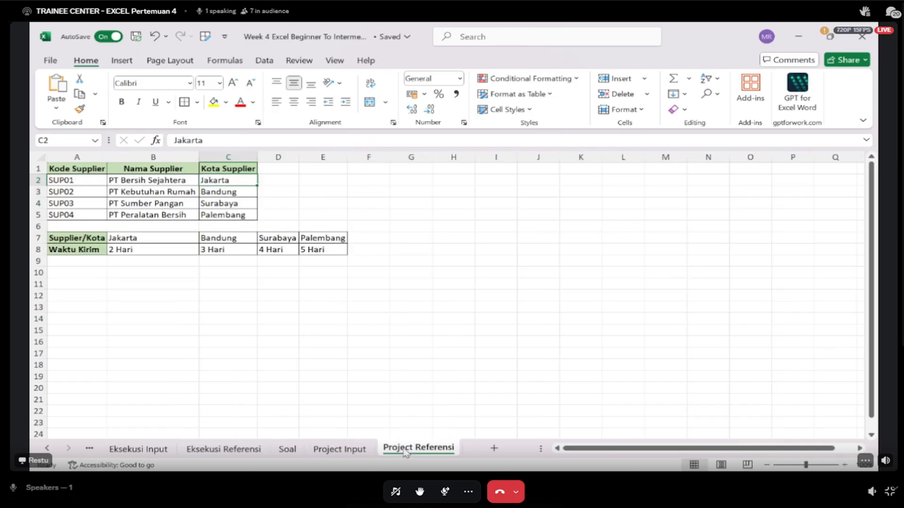
click(354, 450)
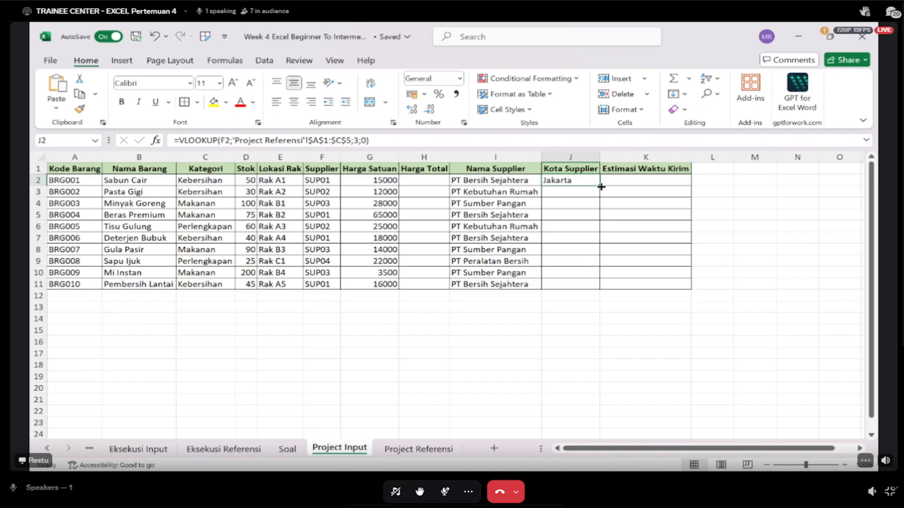
double_click(601, 187)
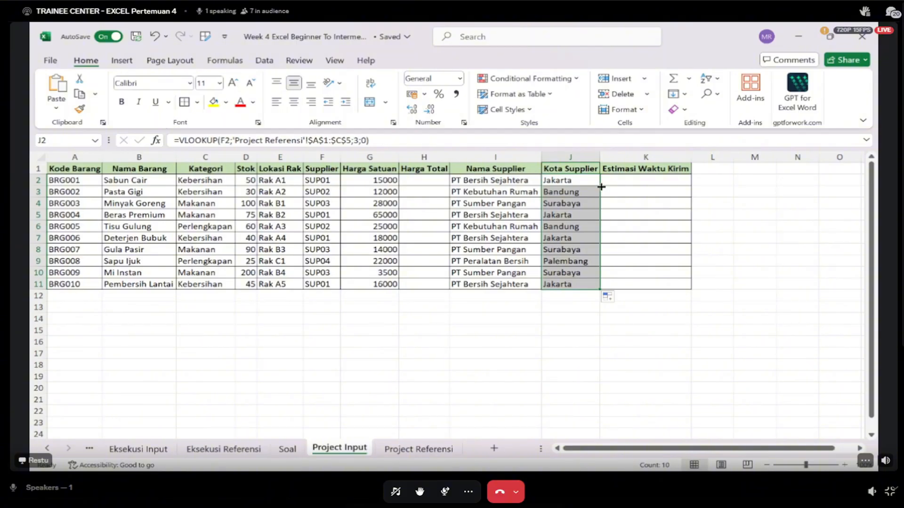
- Examine the Supplier/Kota and Waktu Kirim table in Project Referensi A7:E8 as the source for Estimasi Waktu Kirim, and return to Project Input
click(642, 183)
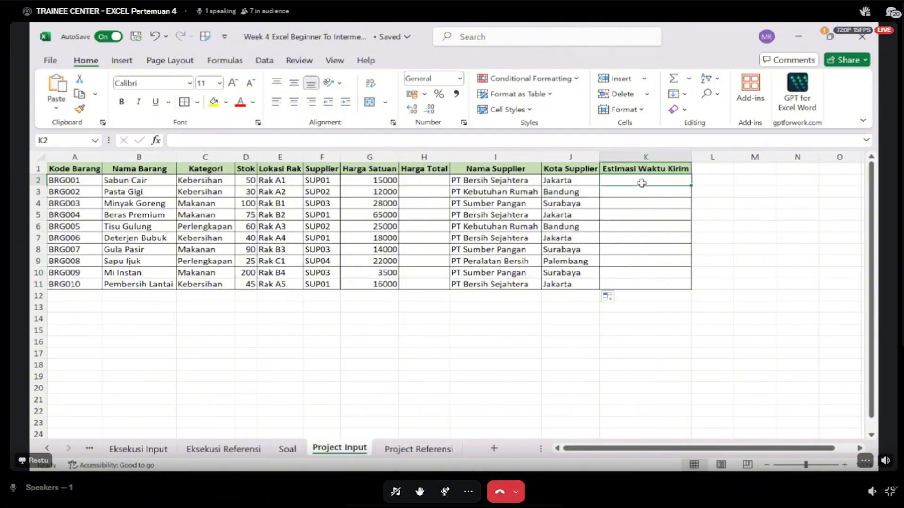
click(418, 448)
drag(82, 238, 311, 249)
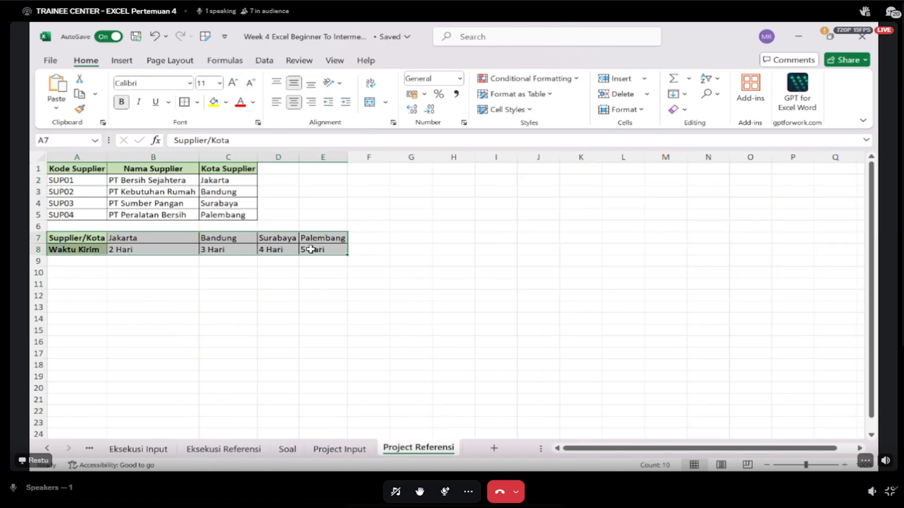
click(359, 450)
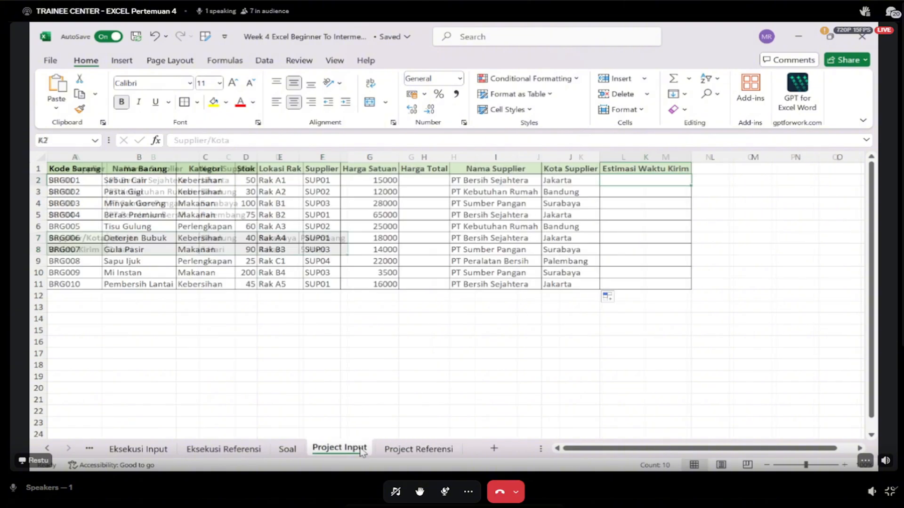
- Clear all the Kota Supplier formulas in J2:J11 of Project Input
click(569, 214)
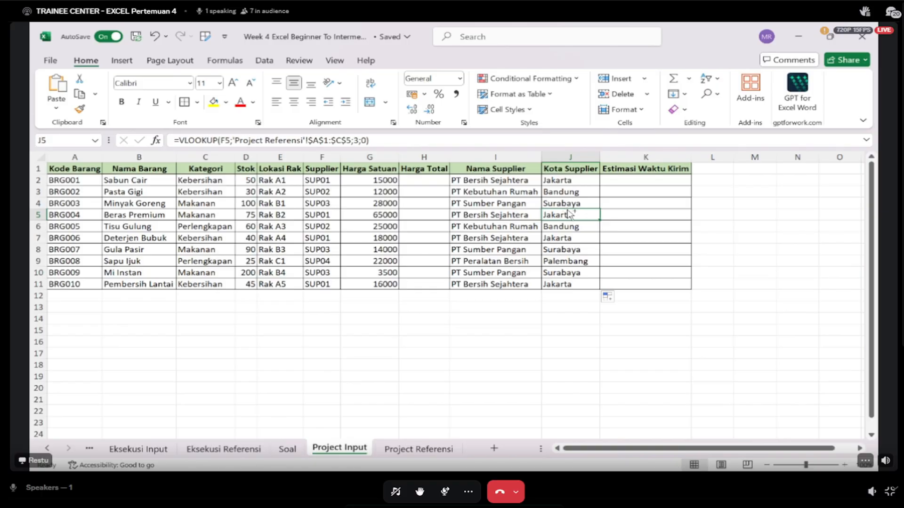
drag(570, 283, 559, 190)
click(576, 264)
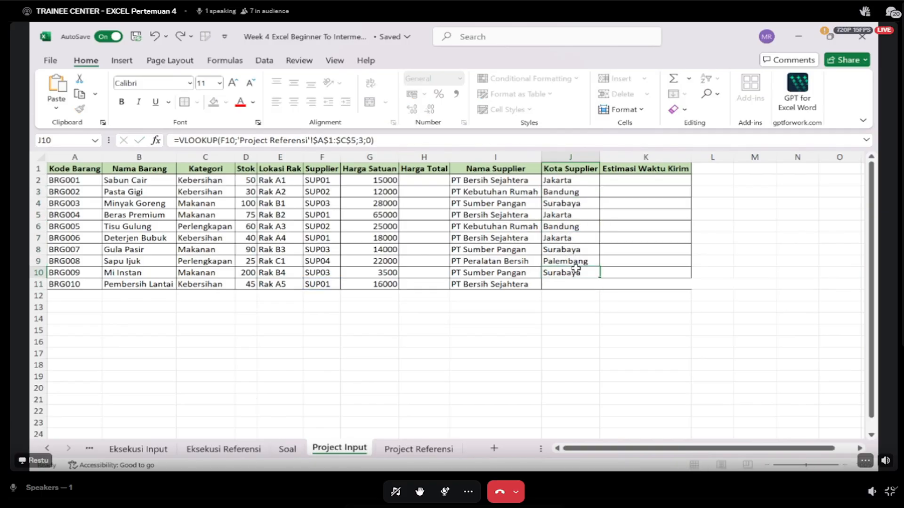
click(577, 179)
key(BackSpace)
key(Return)
key(BackSpace)
key(Return)
key(BackSpace)
key(Return)
key(BackSpace)
key(Return)
key(BackSpace)
key(Return)
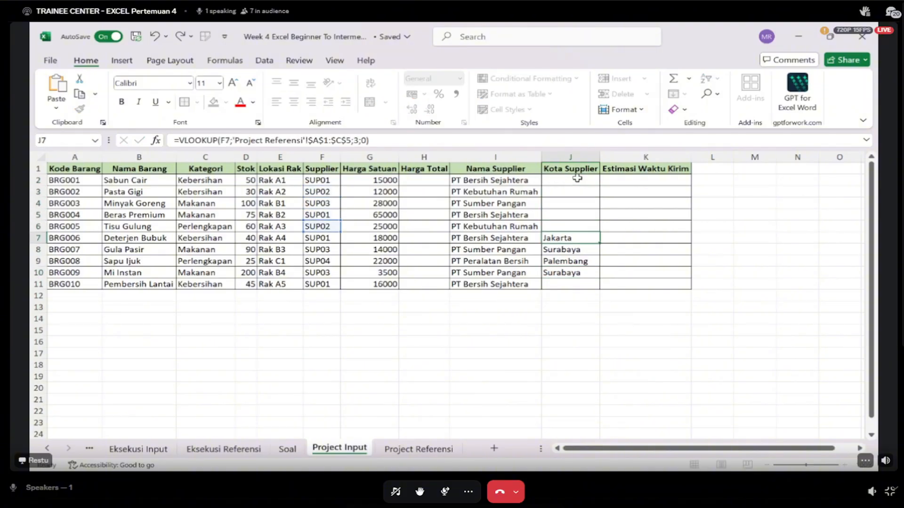
key(BackSpace)
key(Return)
key(BackSpace)
key(Return)
key(BackSpace)
key(Return)
key(BackSpace)
key(Left)
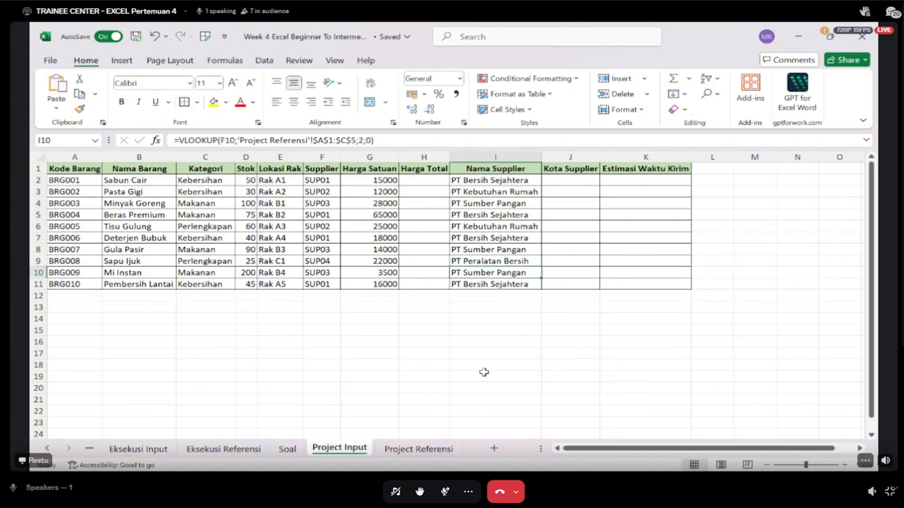
- Clear all the Nama Supplier formulas in I2:I11 of Project Input and switch away from the workbook
click(531, 181)
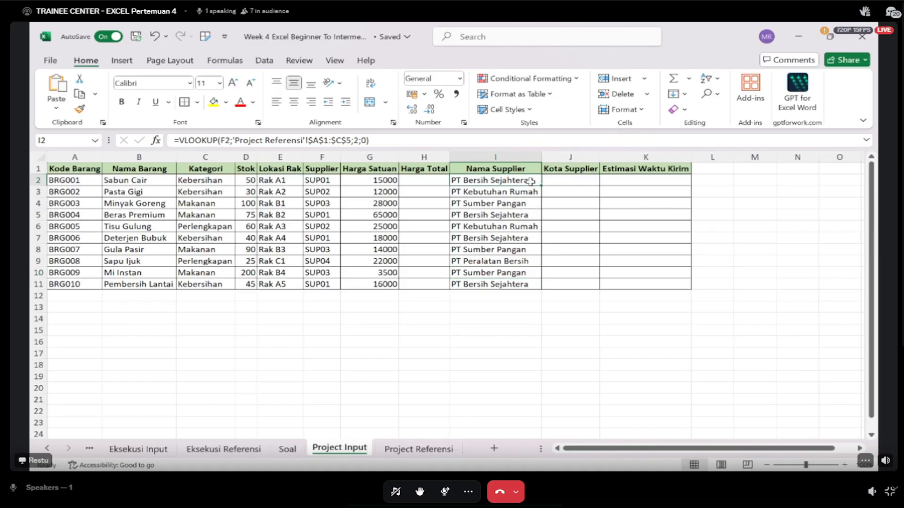
key(BackSpace)
key(Return)
key(BackSpace)
key(Return)
key(BackSpace)
key(Return)
key(BackSpace)
key(Return)
key(BackSpace)
key(Return)
key(BackSpace)
key(Return)
key(BackSpace)
key(Return)
key(BackSpace)
key(Return)
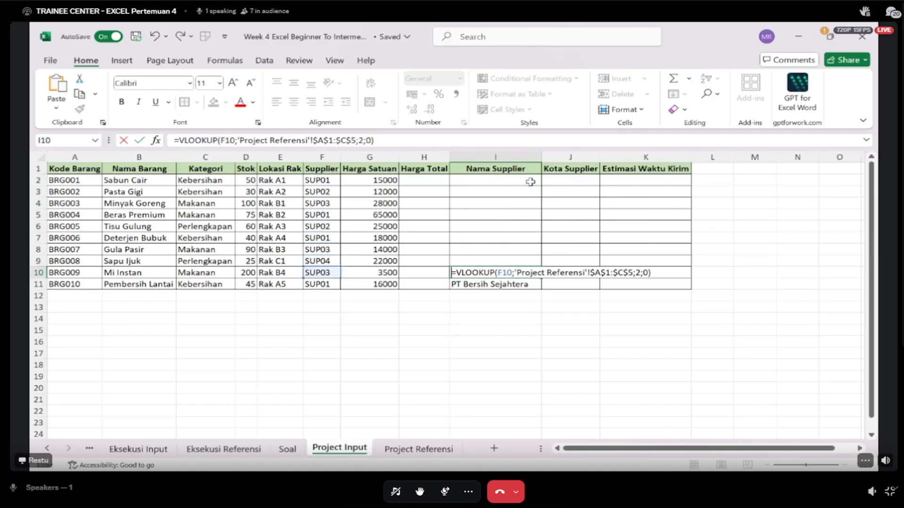
key(BackSpace)
key(Return)
key(BackSpace)
click(499, 272)
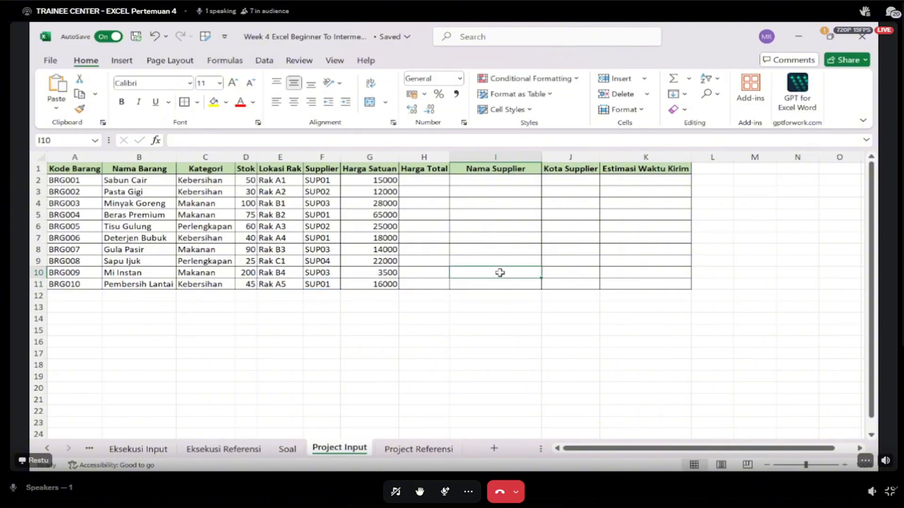
key(alt+Tab)
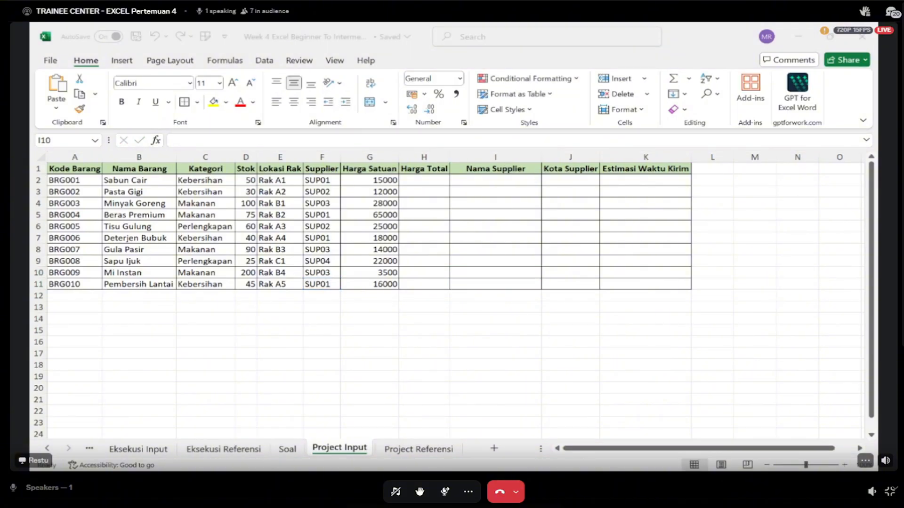